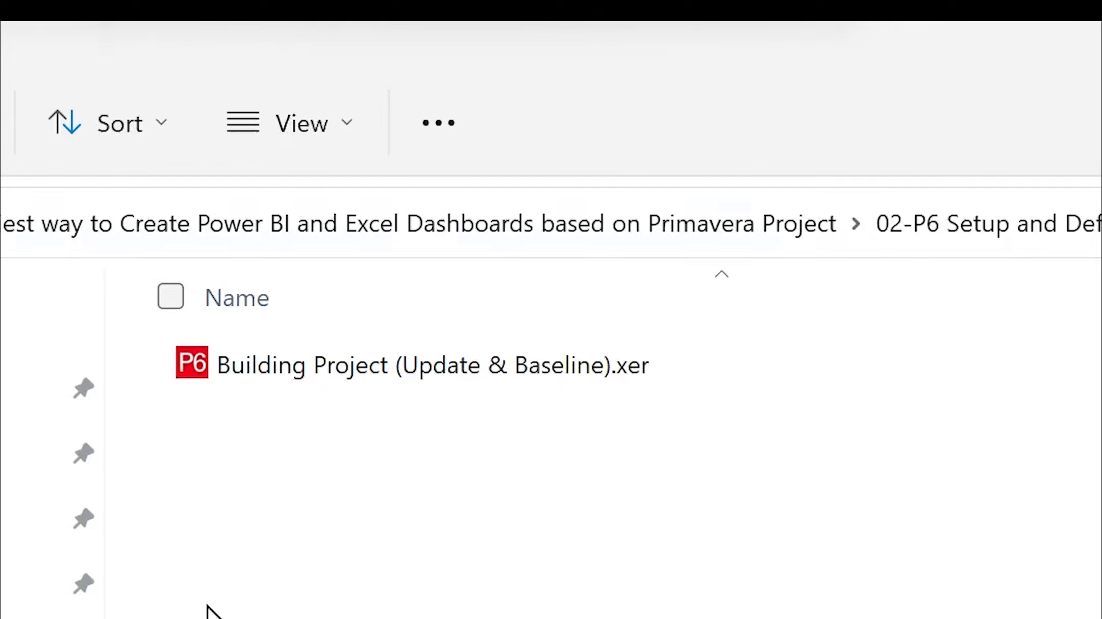
pyautogui.click(420, 374)
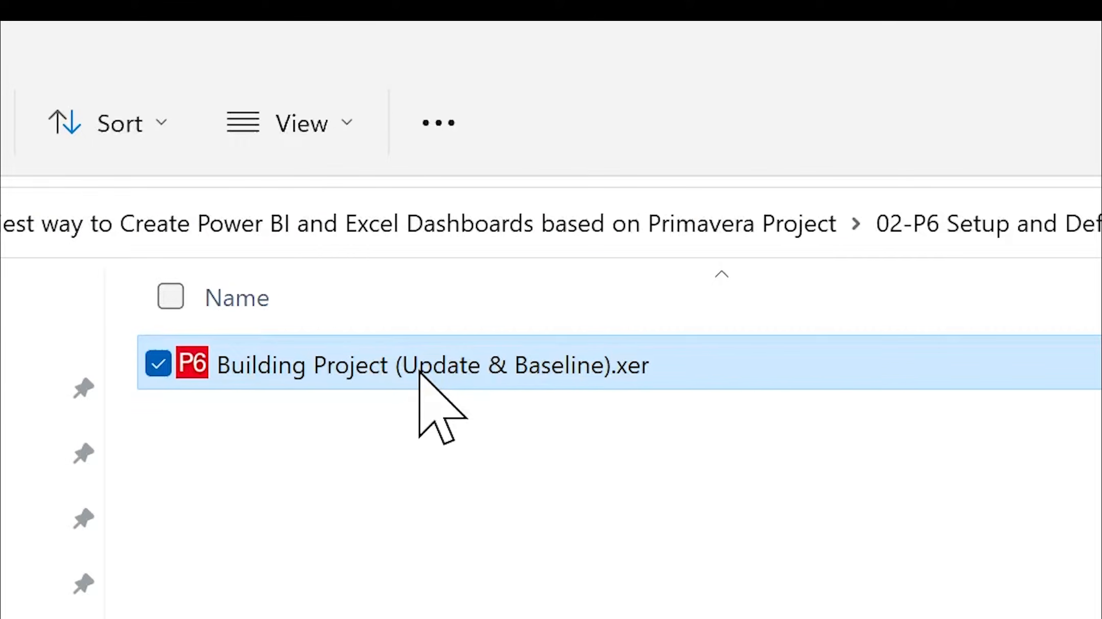
pyautogui.click(455, 447)
pyautogui.click(440, 352)
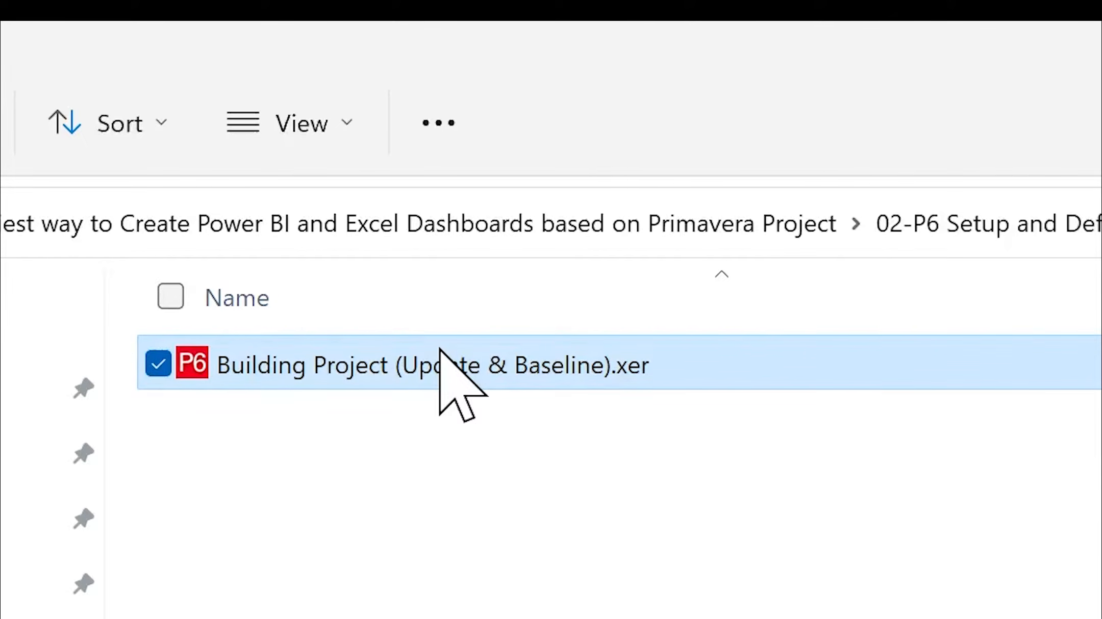
pyautogui.doubleClick(439, 352)
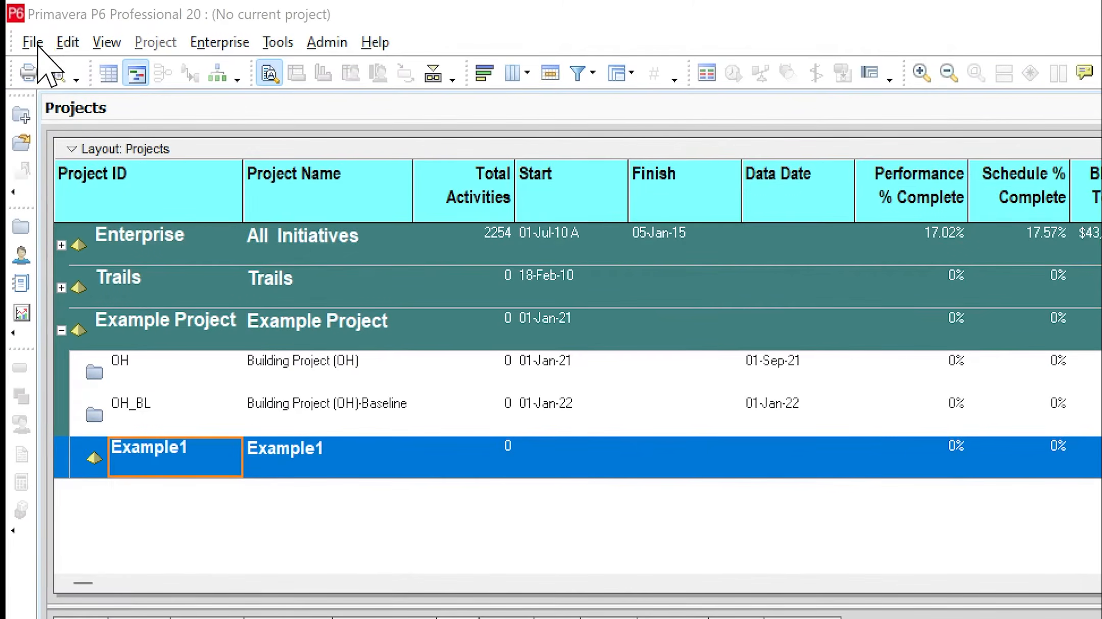
# In Primavera P6, start an import in Primavera PM (XER) format with Project as the data type.
pyautogui.click(35, 44)
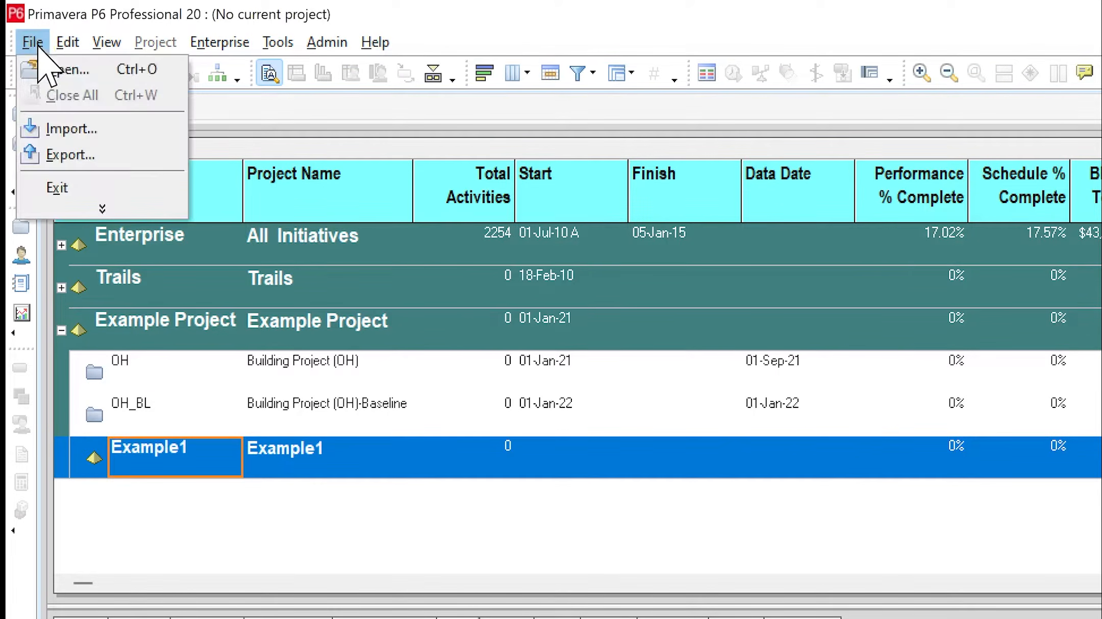
pyautogui.click(76, 152)
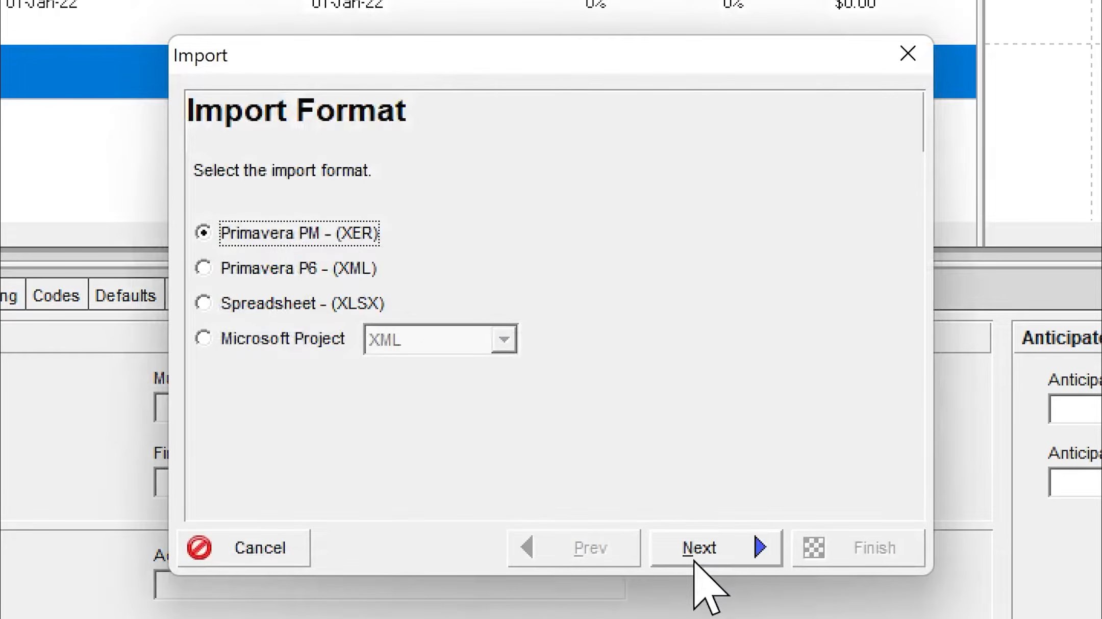
pyautogui.click(712, 556)
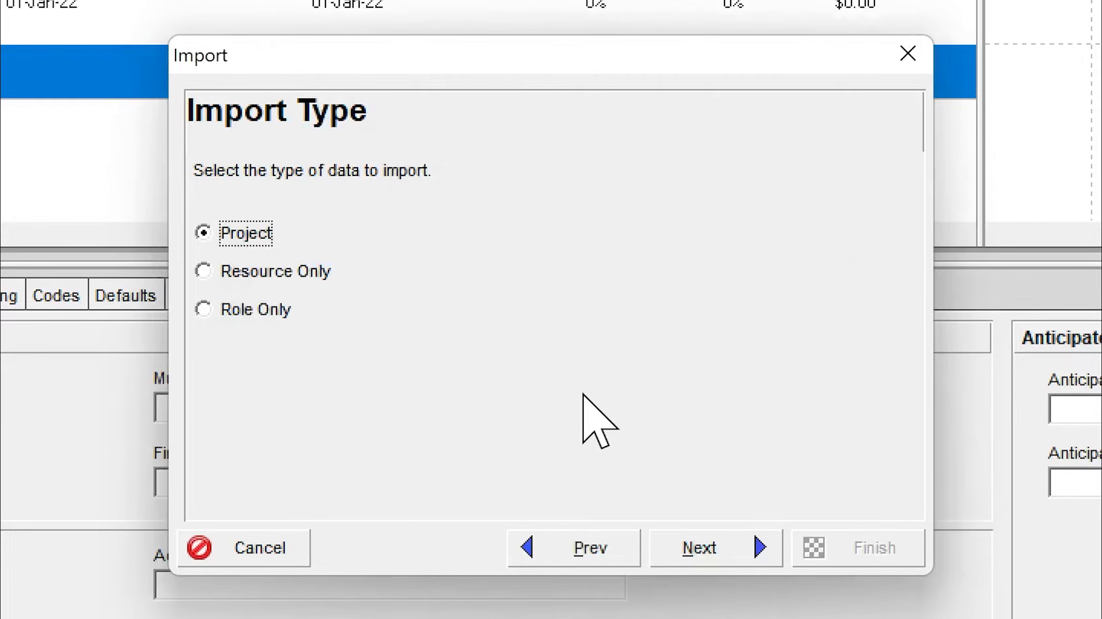
pyautogui.click(700, 560)
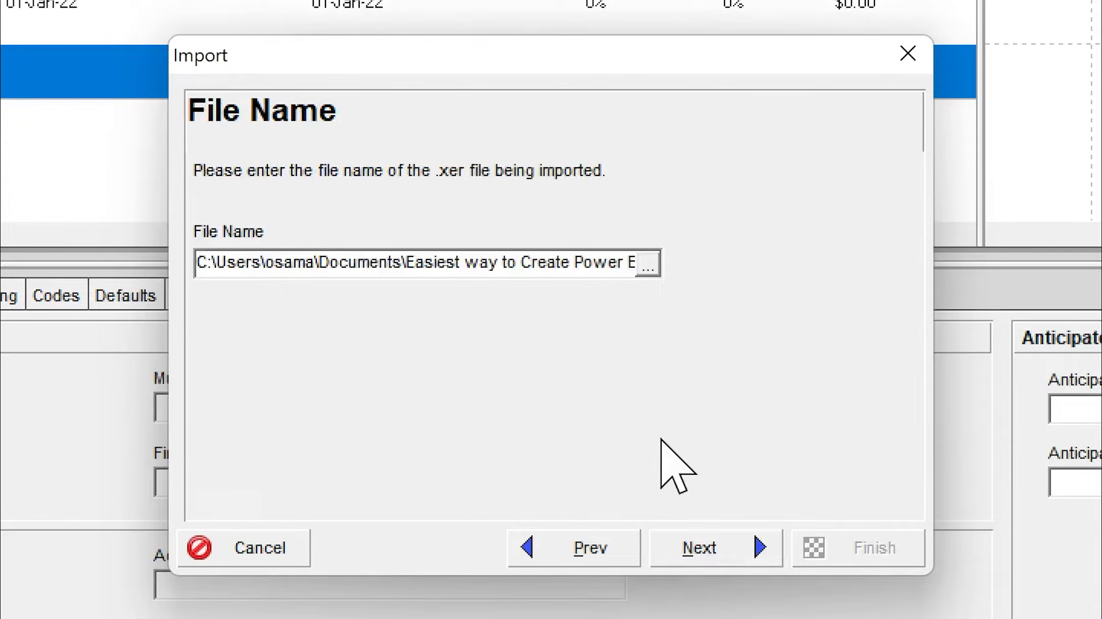
# Choose Building Project (Update & Baseline).xer as the import file and proceed to the import project options.
pyautogui.click(651, 262)
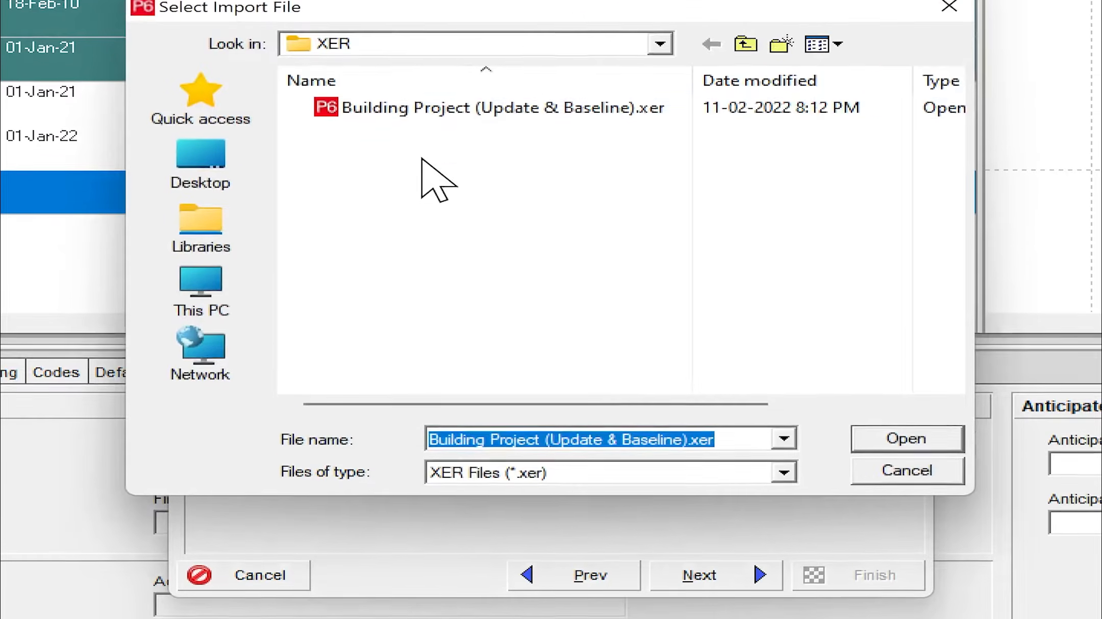
pyautogui.click(486, 111)
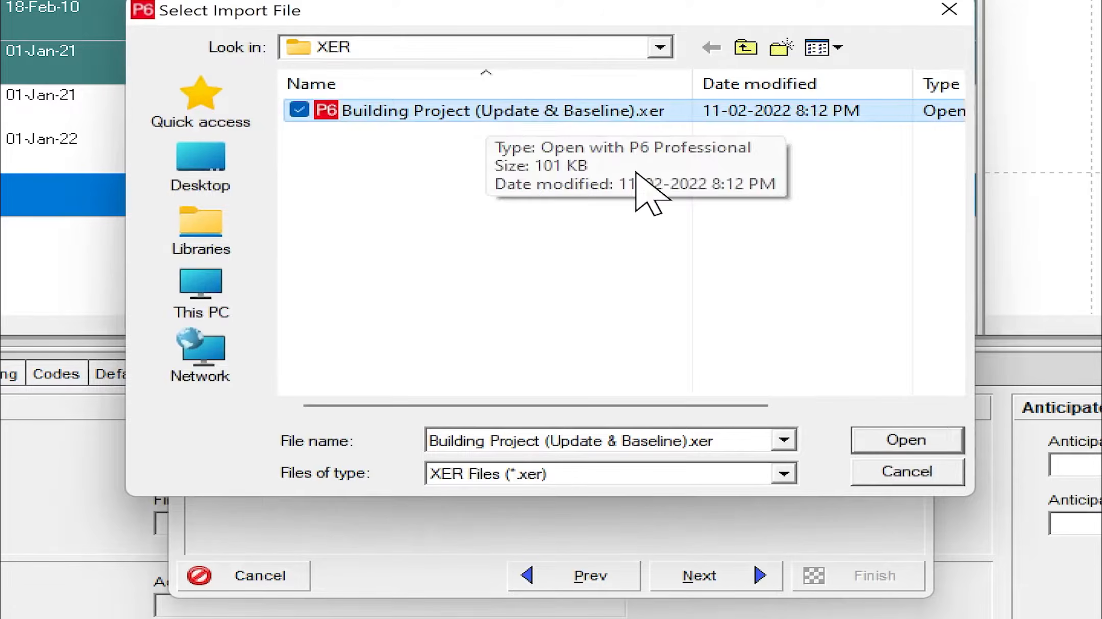
pyautogui.click(899, 442)
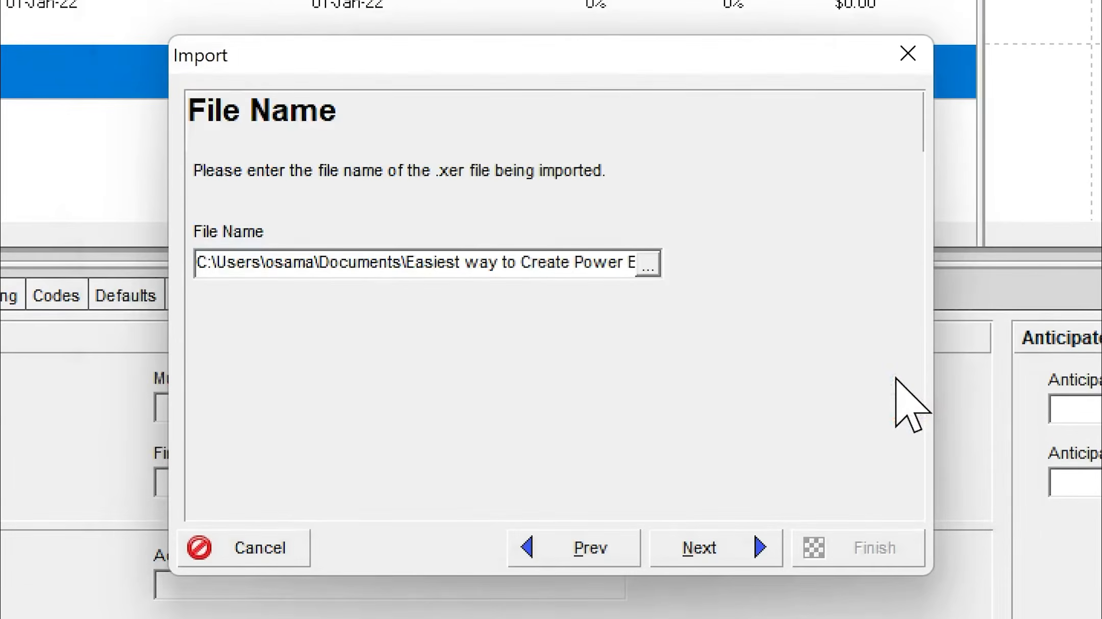
pyautogui.click(708, 579)
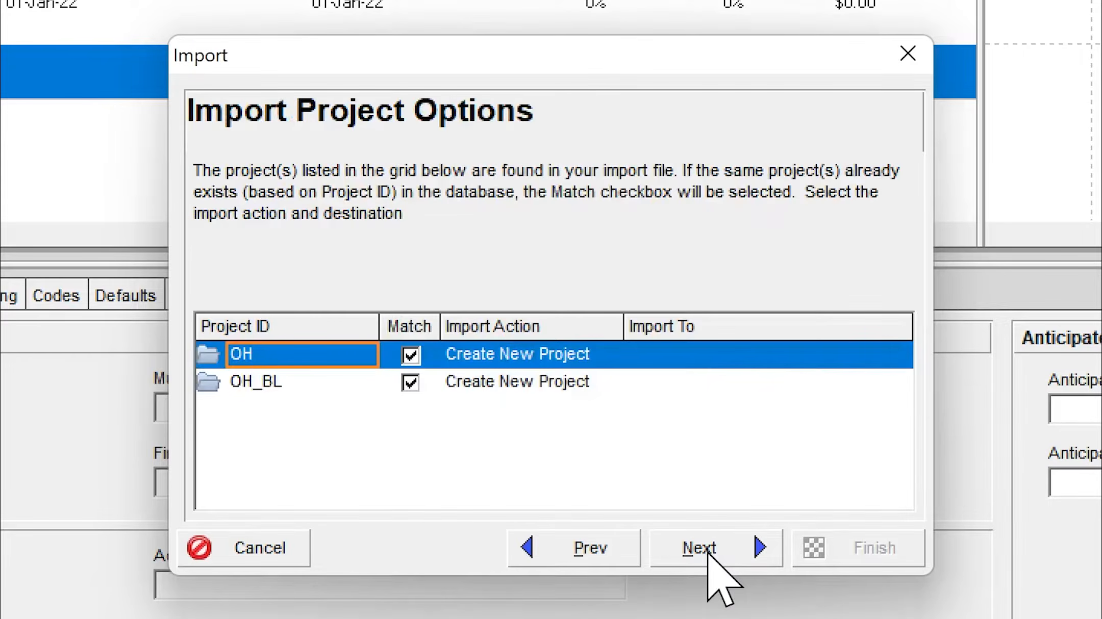
pyautogui.click(517, 351)
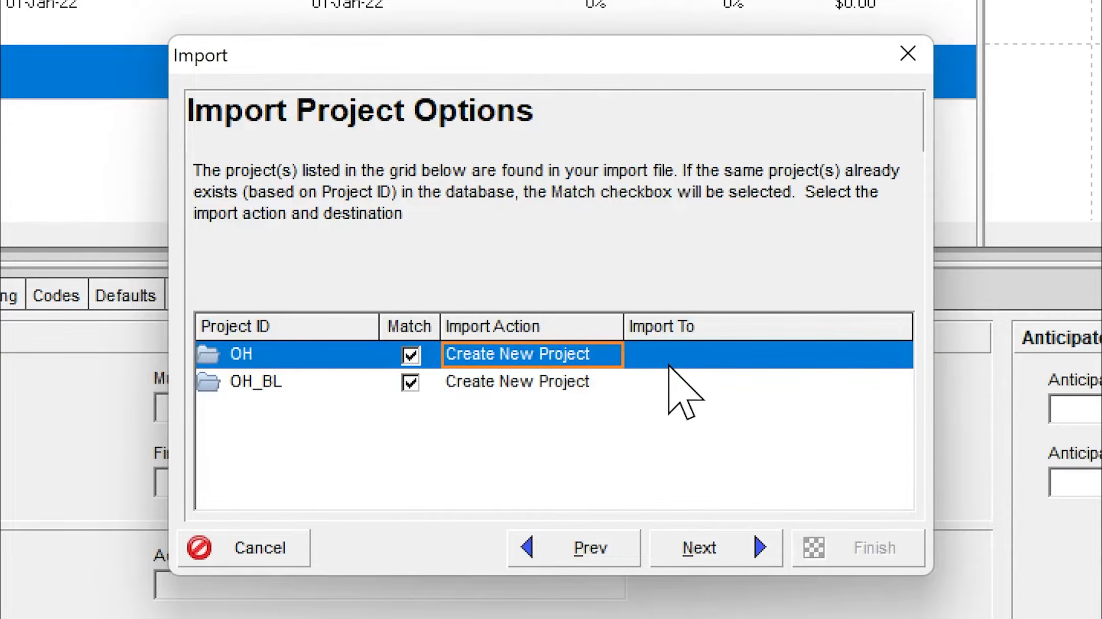
pyautogui.click(320, 364)
pyautogui.click(321, 384)
pyautogui.click(305, 363)
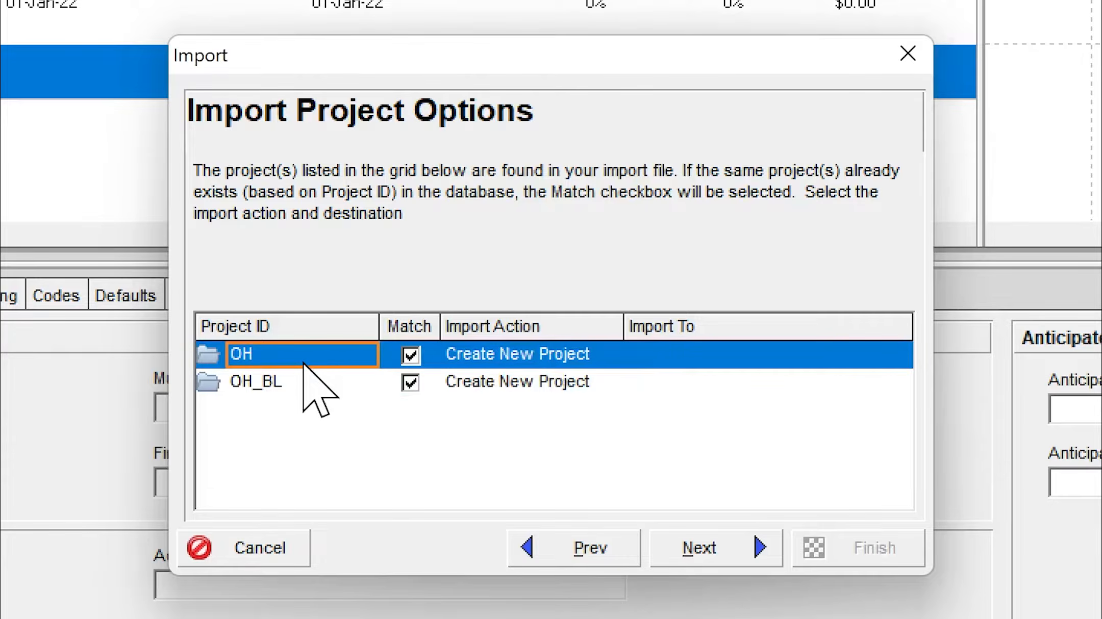
pyautogui.click(313, 382)
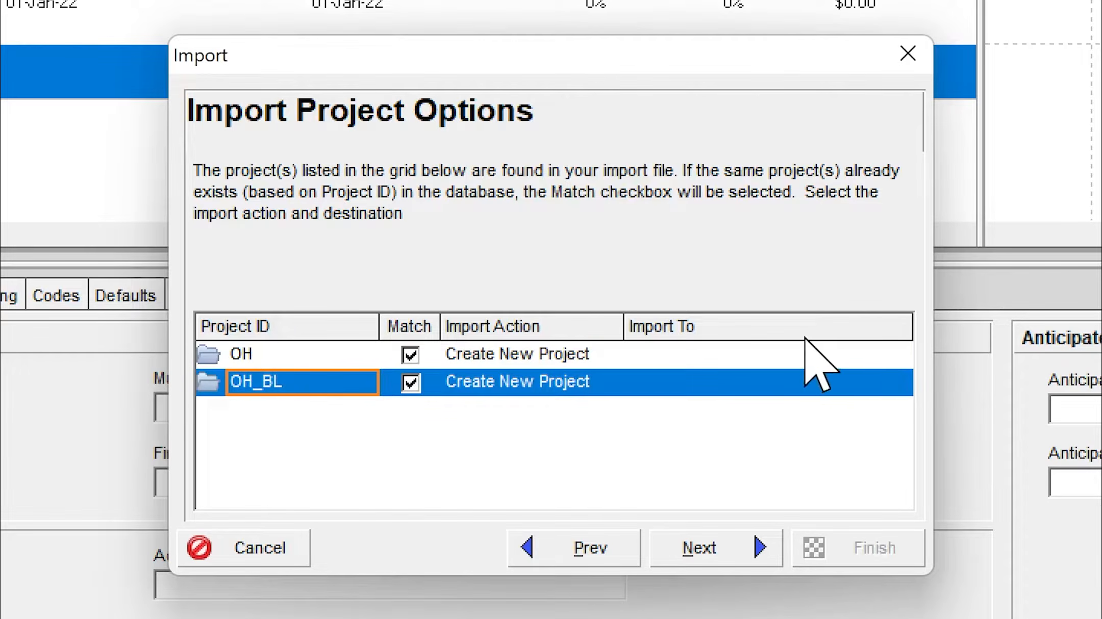
# Set the import destination of both projects, OH and OH_BL, to the Example1 EPS node.
pyautogui.click(786, 354)
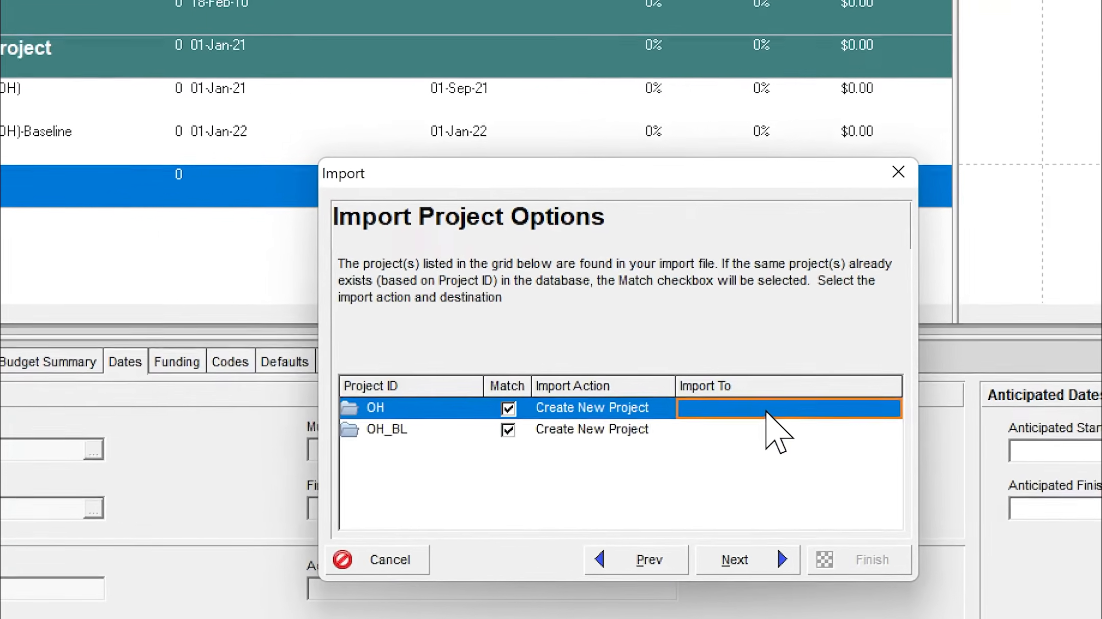
pyautogui.doubleClick(767, 411)
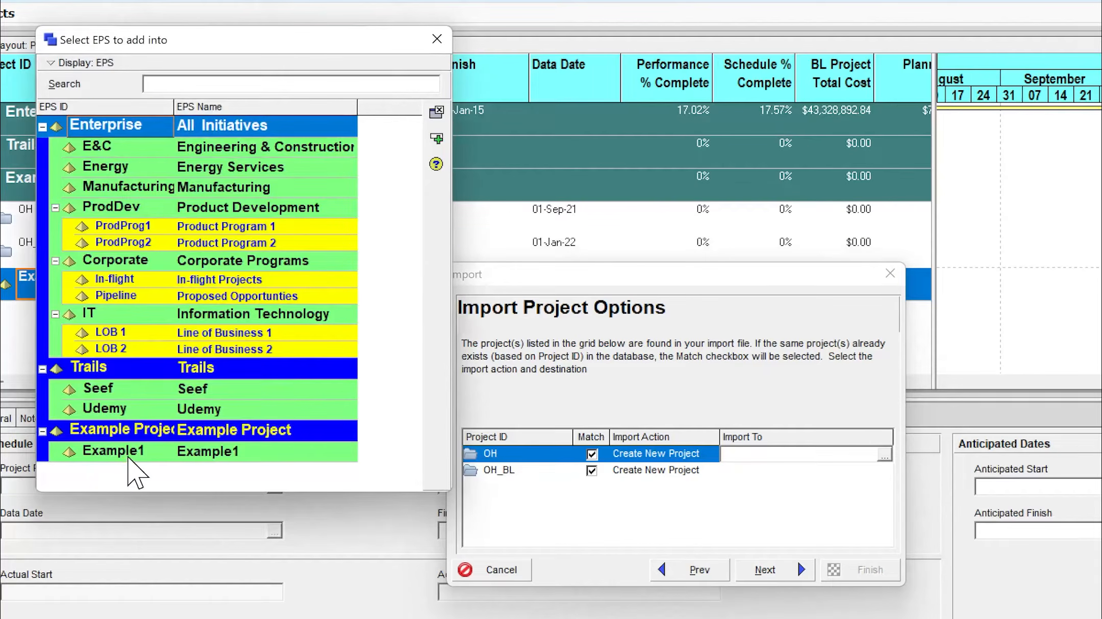
pyautogui.click(112, 452)
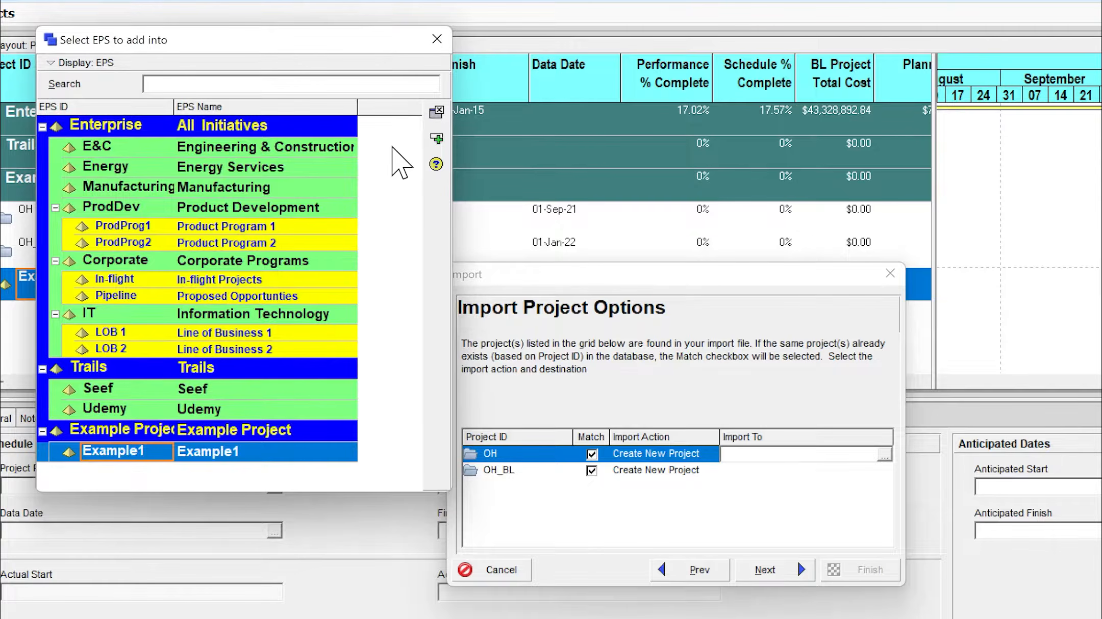
pyautogui.click(436, 138)
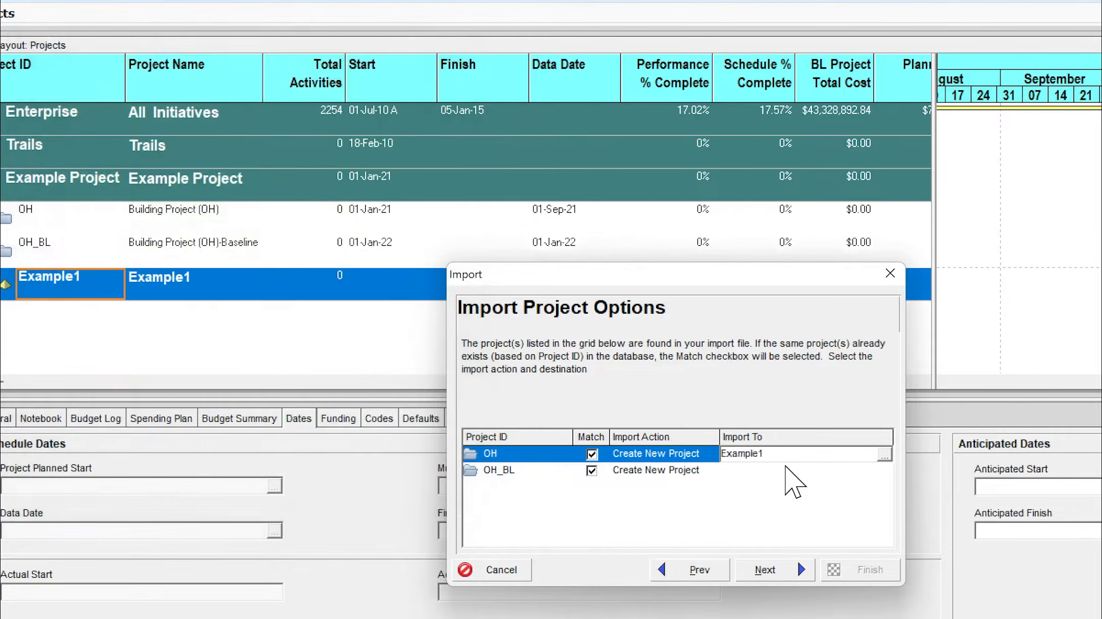
pyautogui.click(788, 471)
pyautogui.click(788, 471)
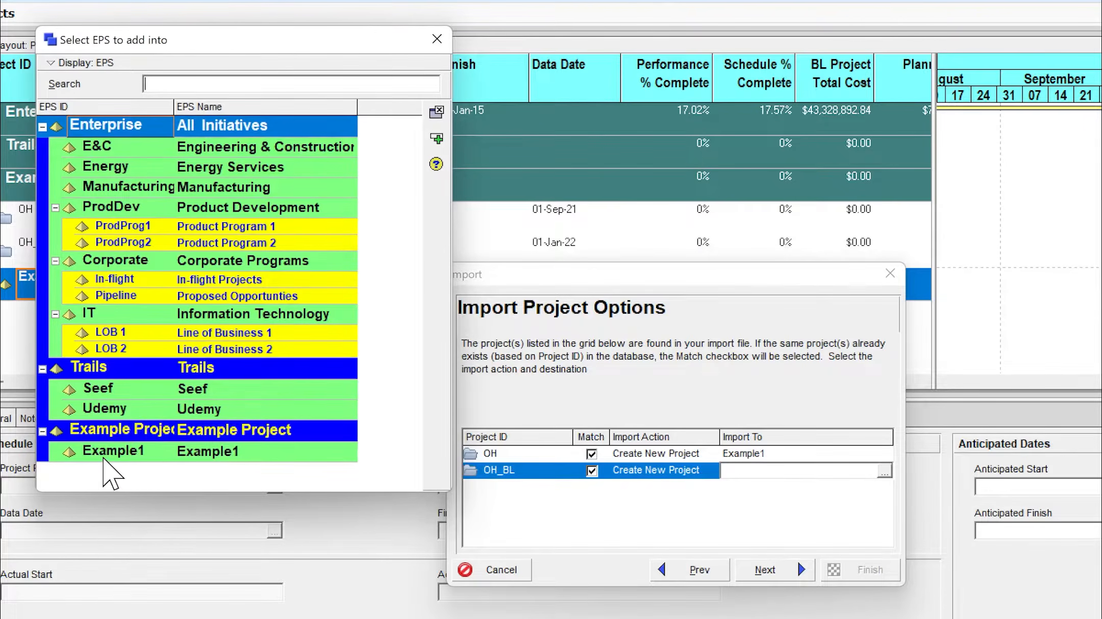
pyautogui.click(102, 457)
pyautogui.click(436, 138)
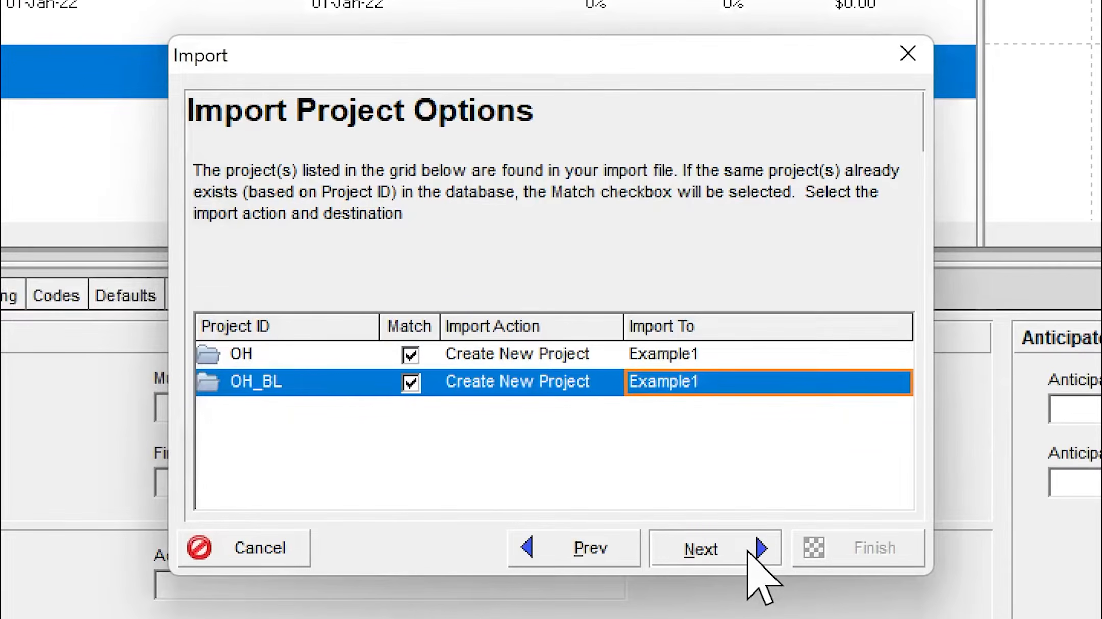
# Accept the remaining import options and run the import of the two projects.
pyautogui.click(749, 551)
pyautogui.click(748, 551)
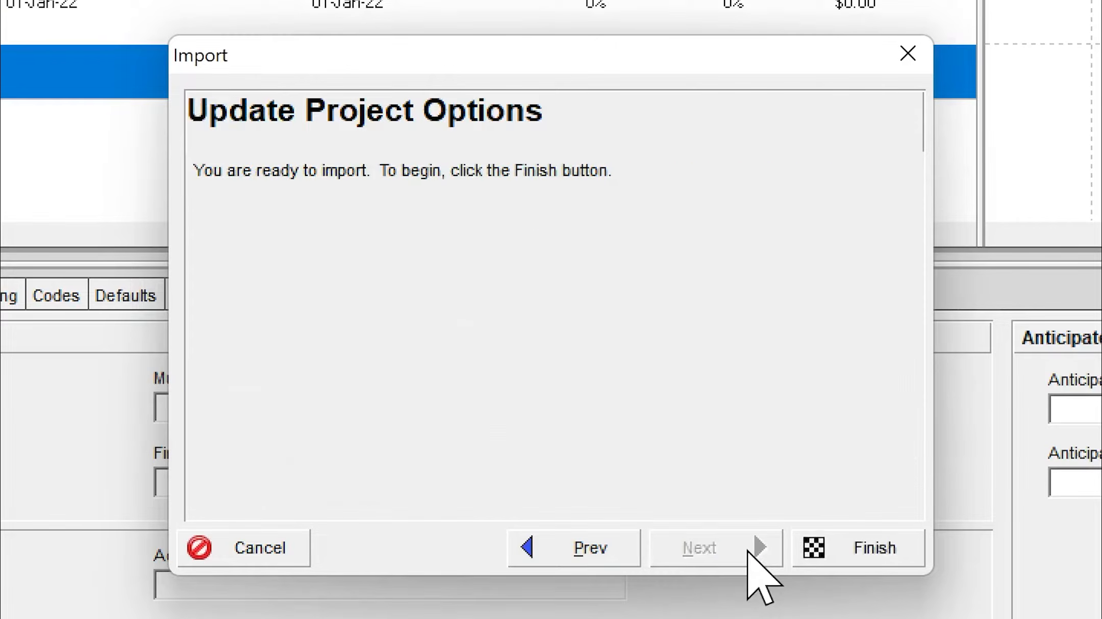
pyautogui.click(837, 550)
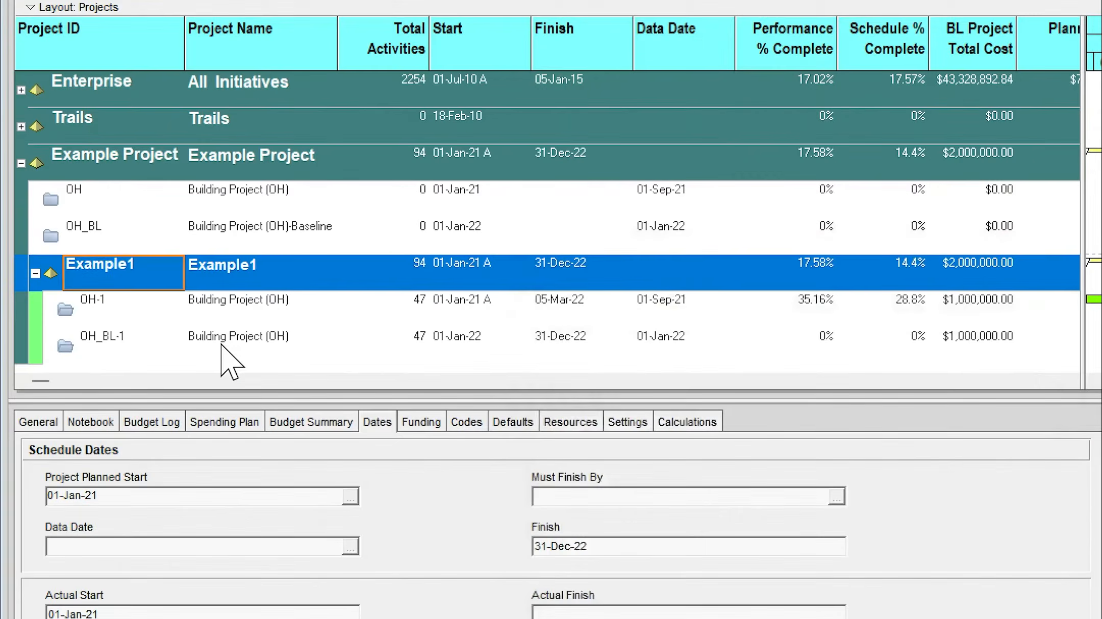
# Open the imported project OH-1 under the Example1 node.
pyautogui.click(147, 314)
pyautogui.click(147, 347)
pyautogui.click(122, 288)
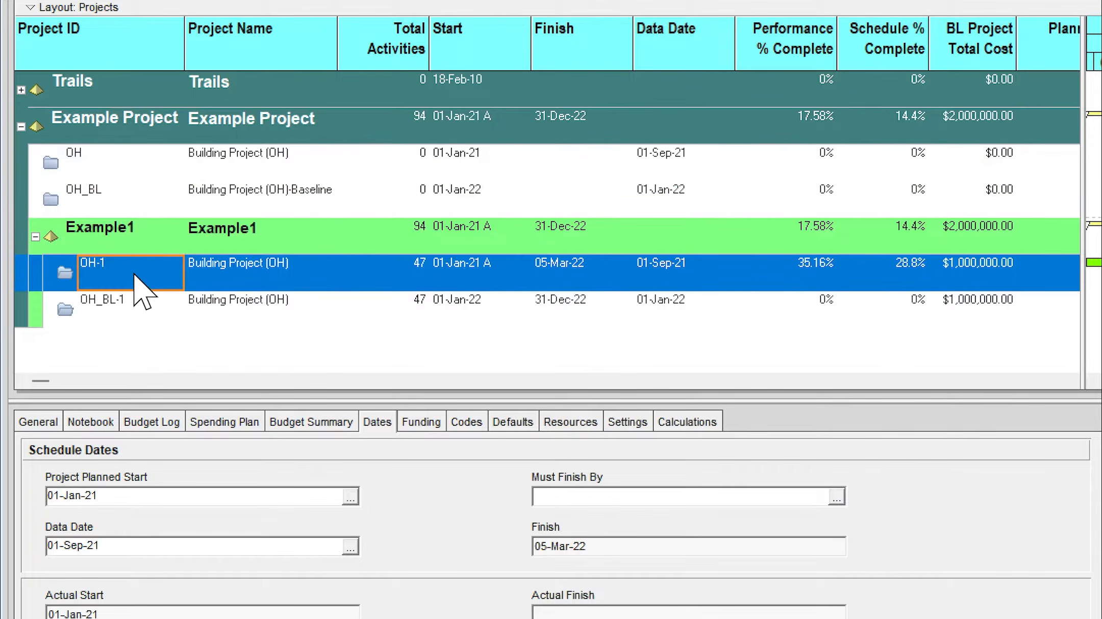
pyautogui.rightClick(134, 276)
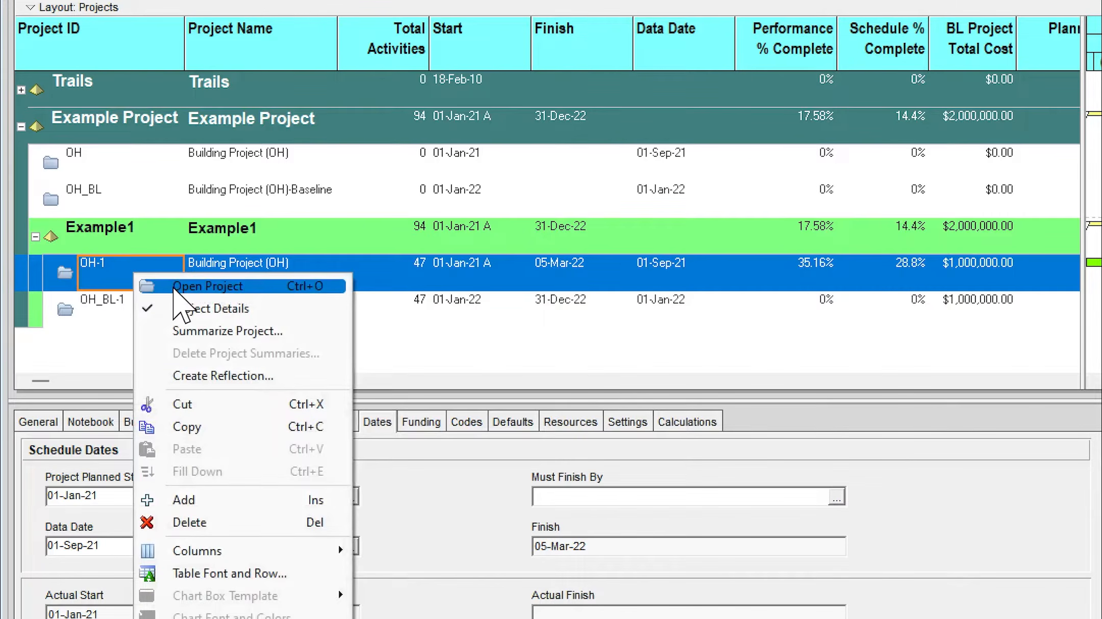
pyautogui.click(168, 283)
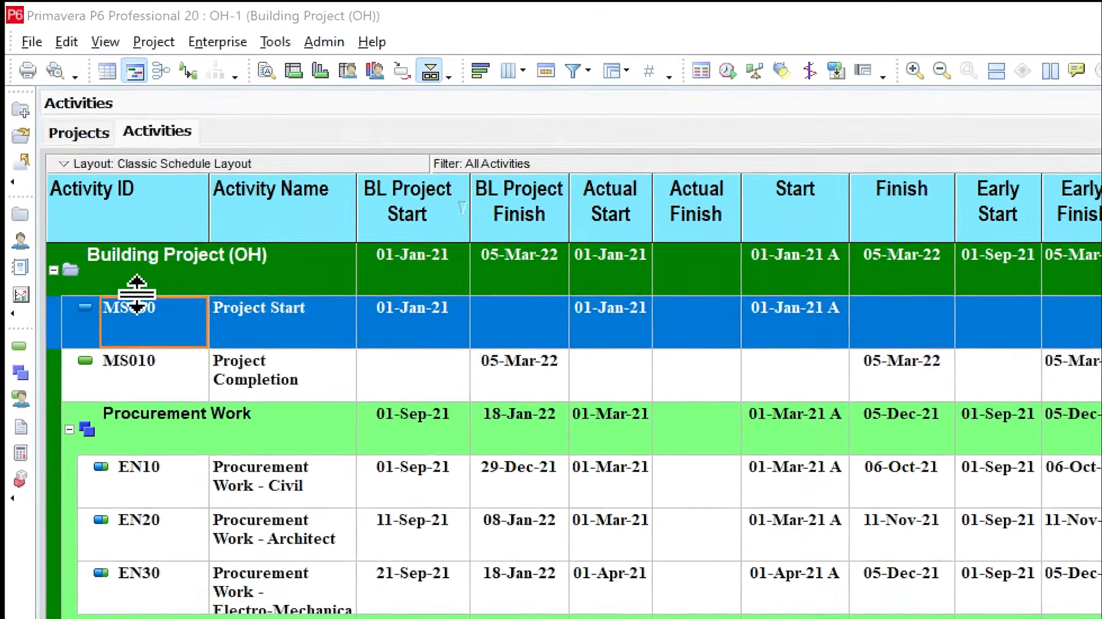
pyautogui.click(83, 137)
pyautogui.click(164, 346)
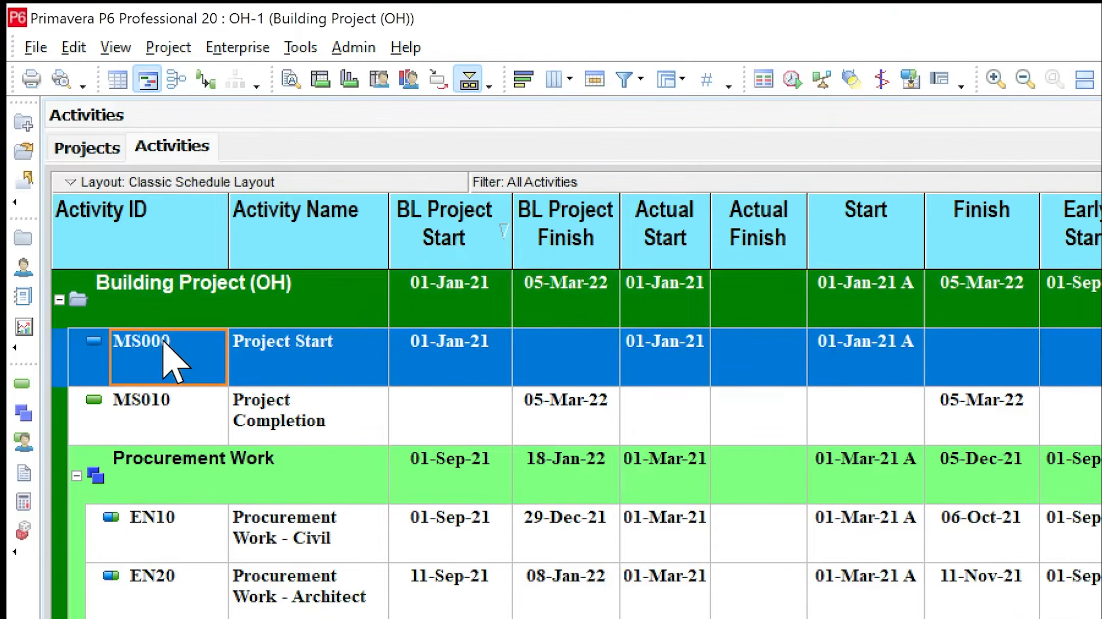
# Convert project OH_BL-1 to a new baseline of the open project and close the baseline maintenance dialog.
pyautogui.click(174, 53)
pyautogui.click(225, 104)
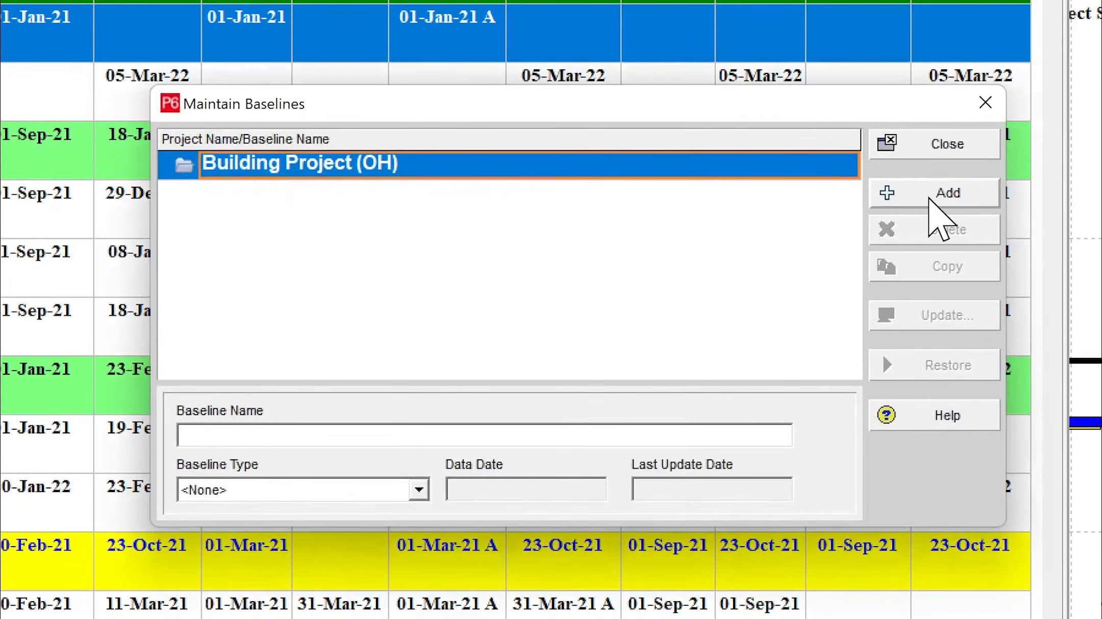
pyautogui.click(1101, 462)
pyautogui.click(440, 347)
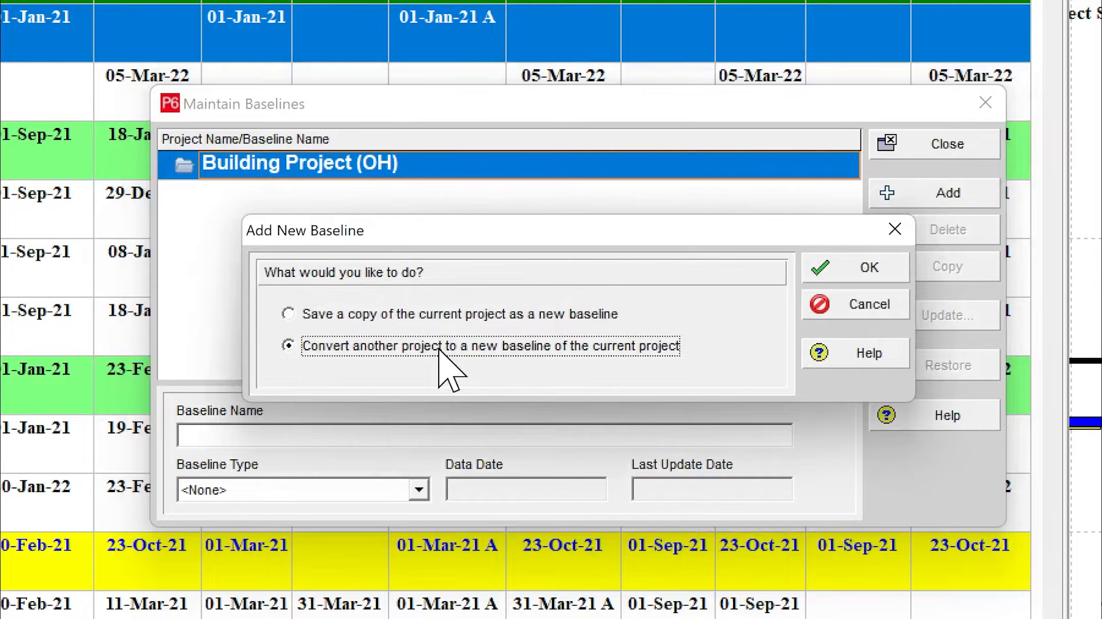
pyautogui.click(816, 271)
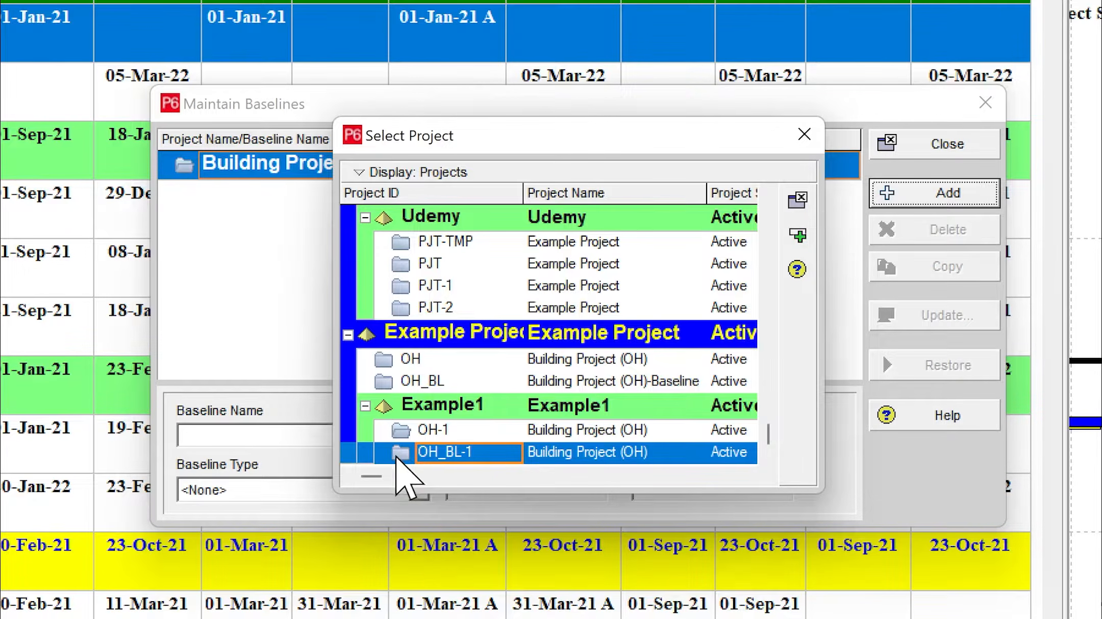
pyautogui.click(792, 231)
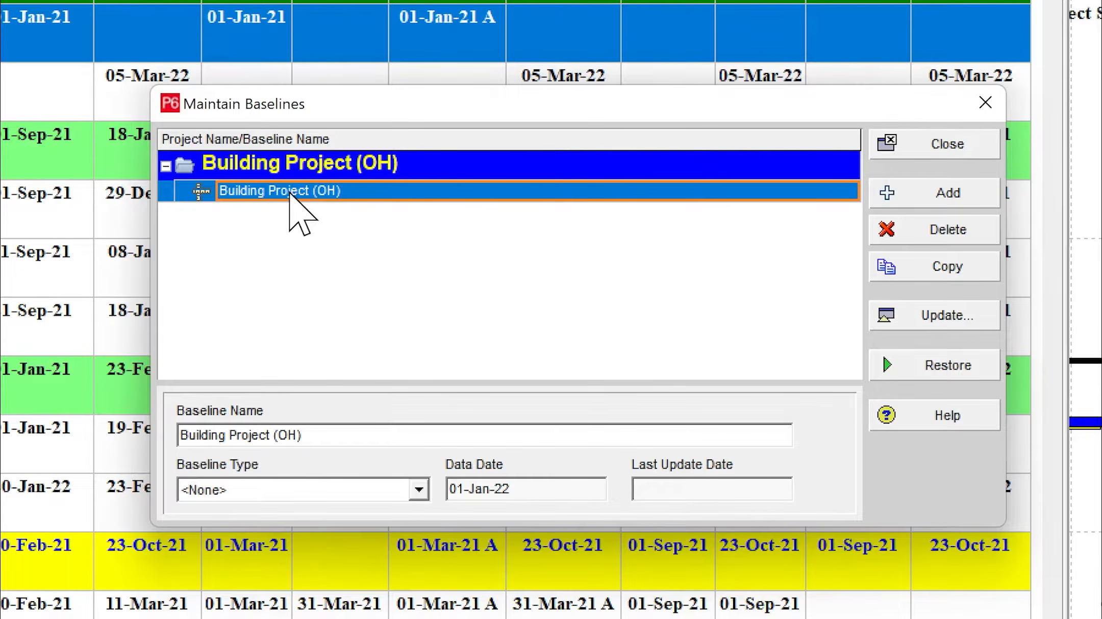
pyautogui.click(897, 149)
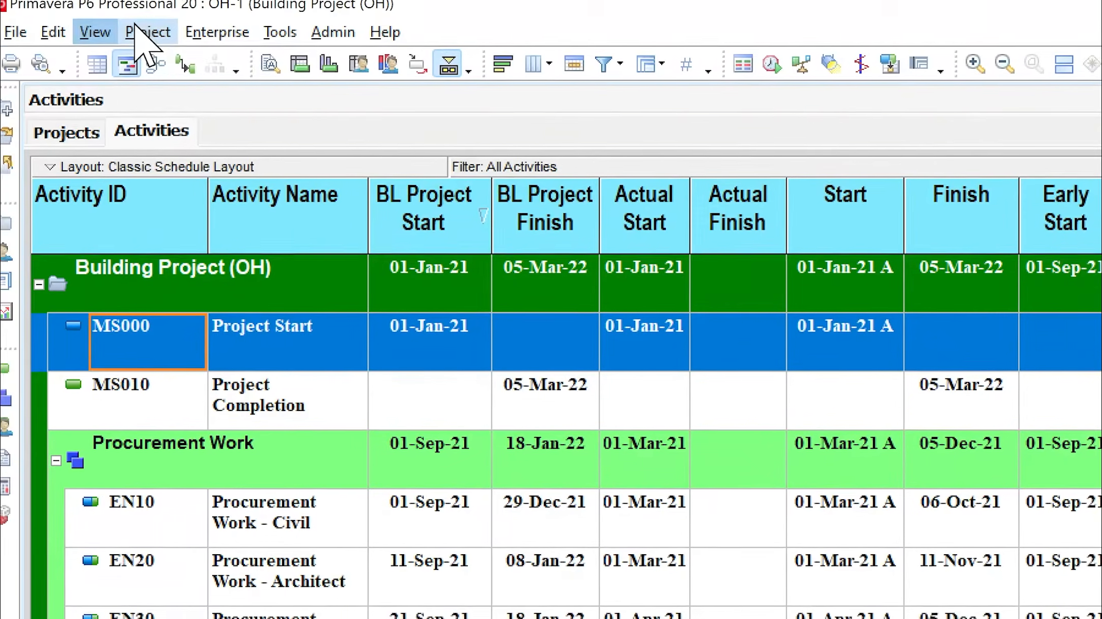
# Assign the Building Project (OH) baseline as the project baseline of OH-1.
pyautogui.click(152, 32)
pyautogui.click(218, 68)
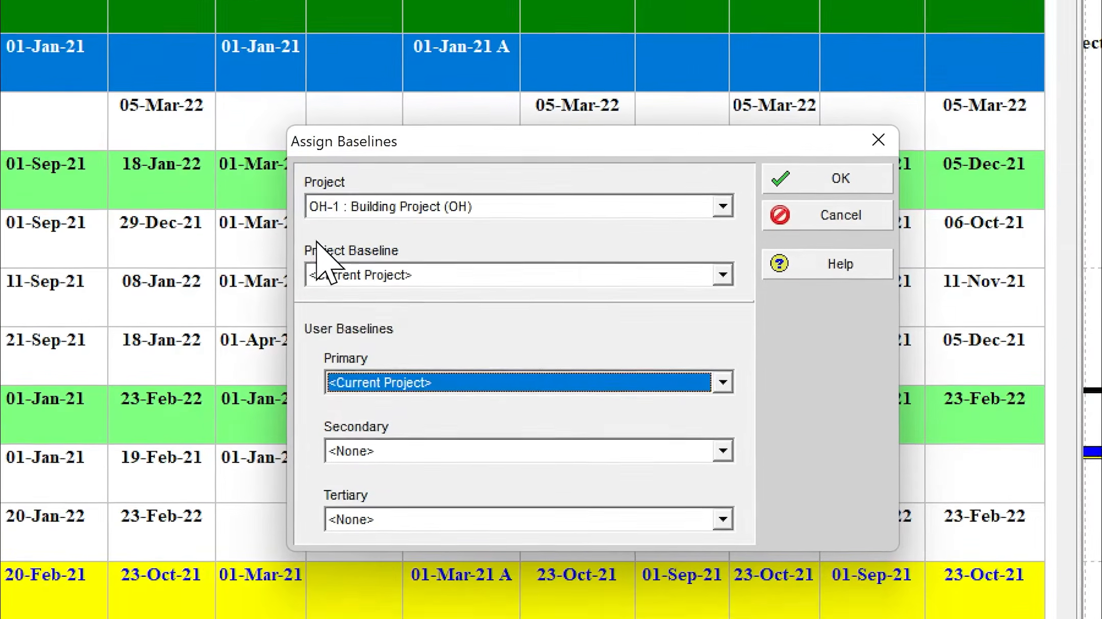
pyautogui.click(351, 275)
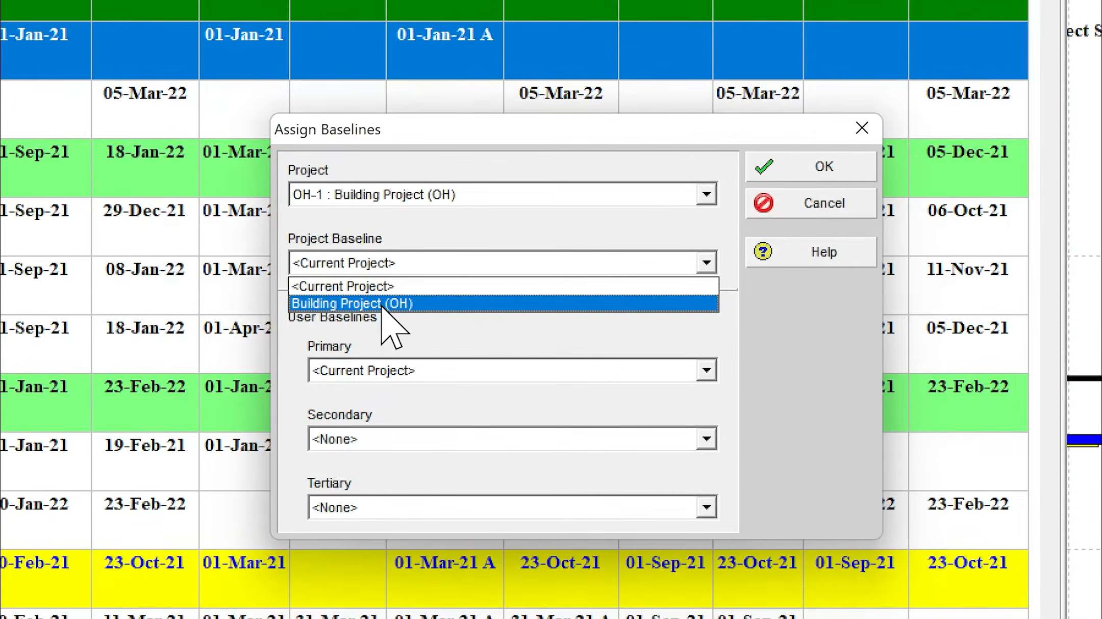
pyautogui.click(382, 306)
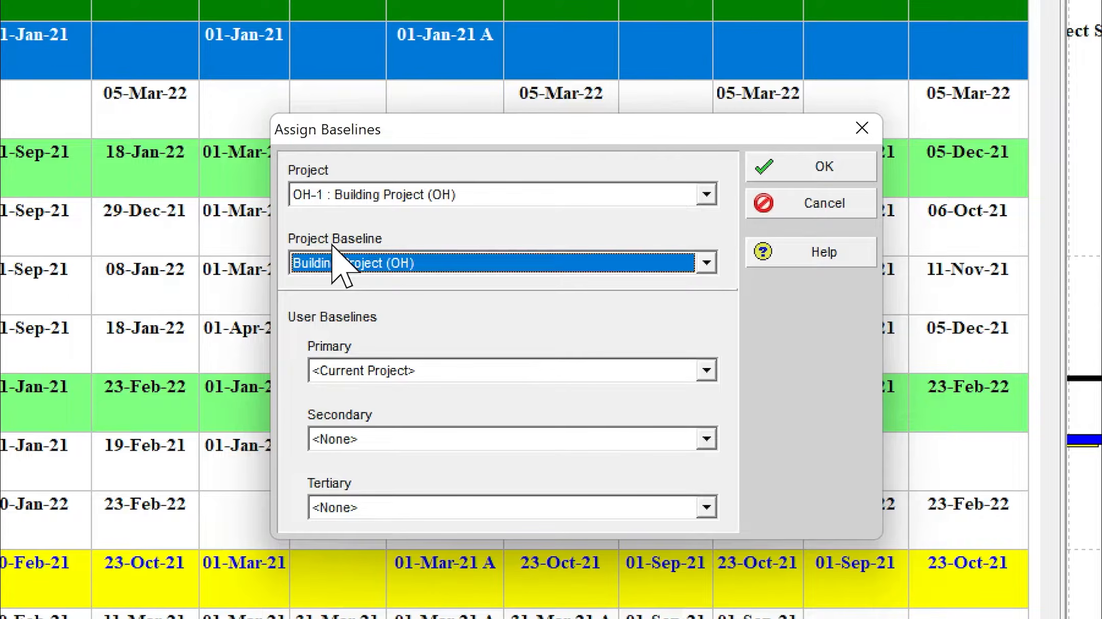
pyautogui.click(808, 164)
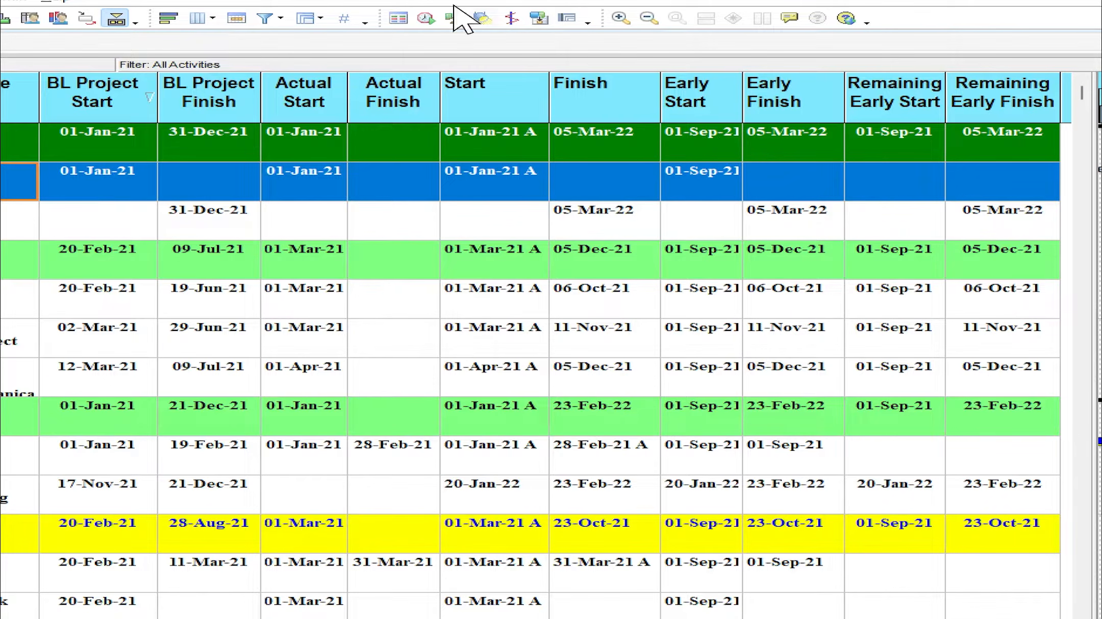
# Filter the activities to show only those that are Not Started, for checking the early and remaining early dates.
pyautogui.click(279, 22)
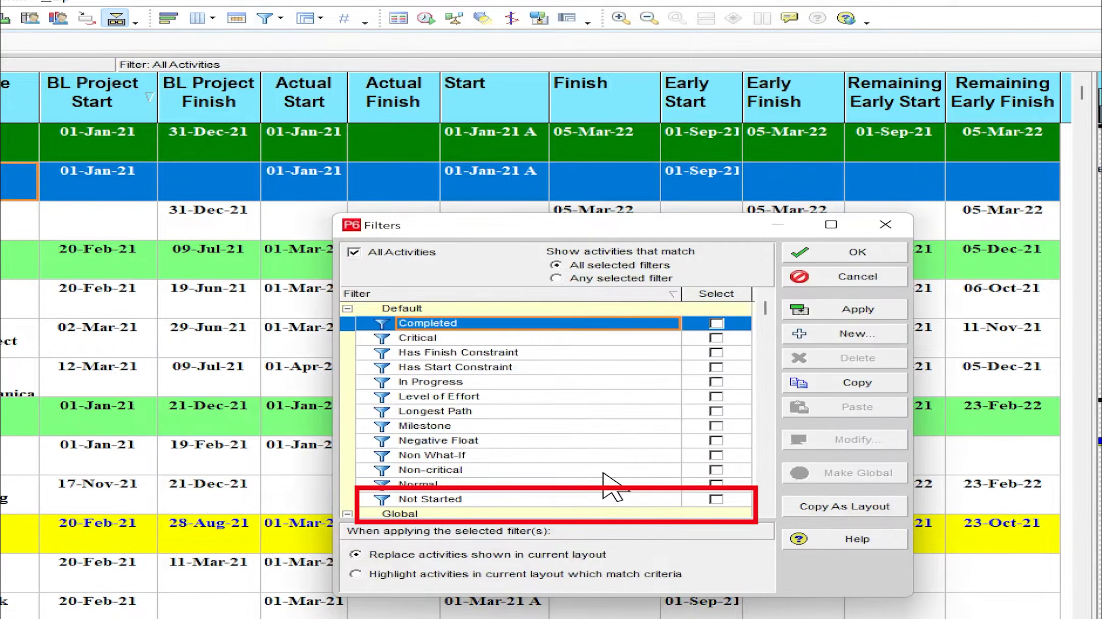
pyautogui.click(717, 499)
pyautogui.click(842, 253)
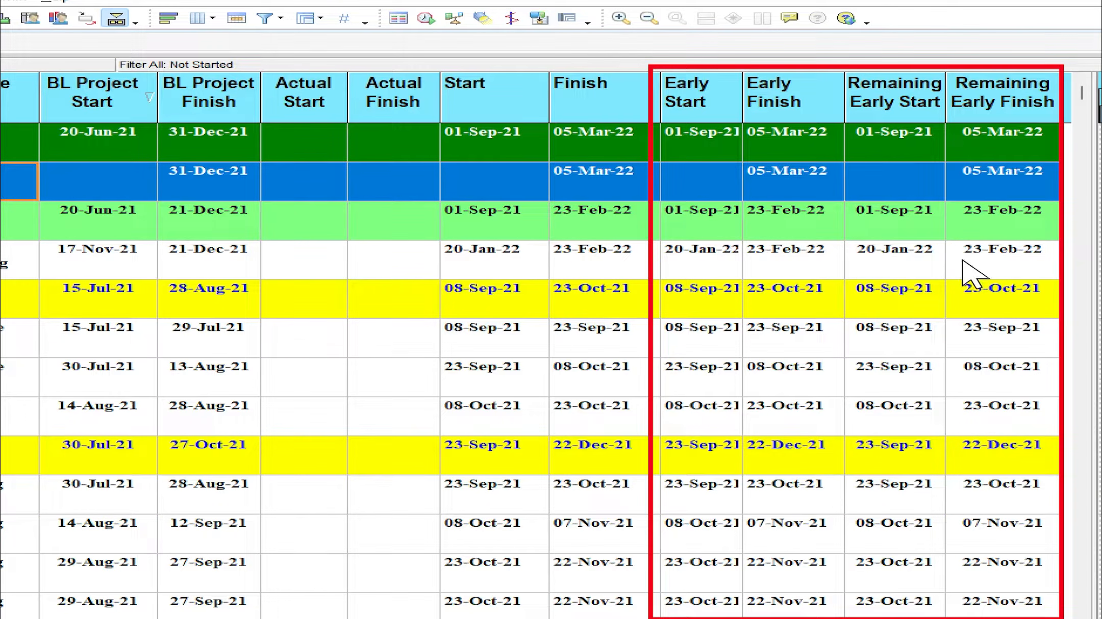
# Replace the Not Started filter with In Progress and examine the early and remaining early dates.
pyautogui.click(265, 18)
pyautogui.click(716, 499)
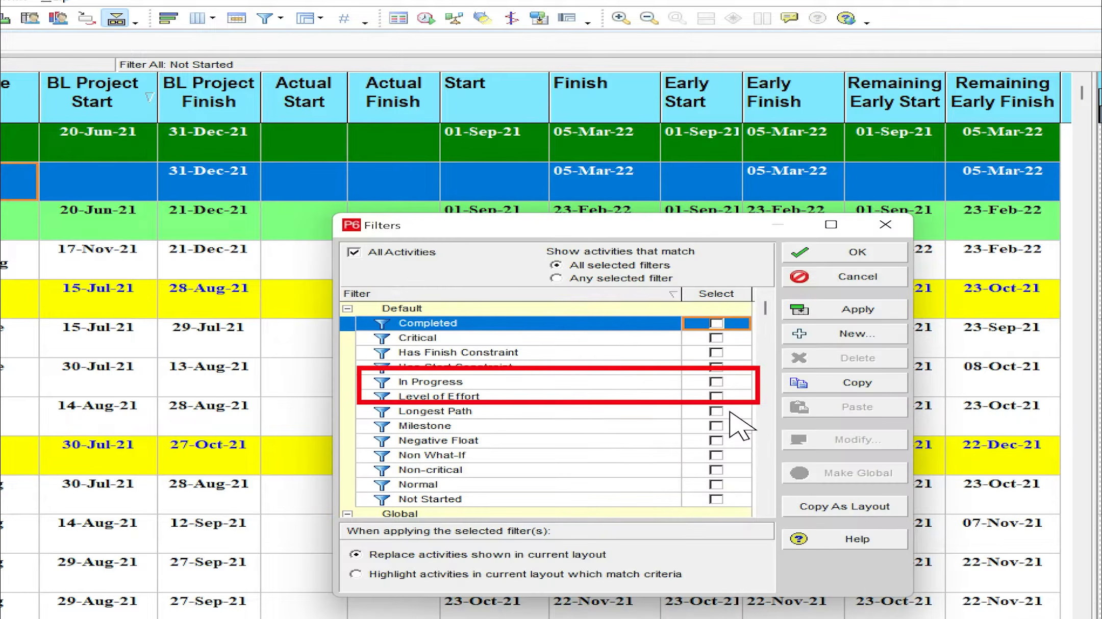
pyautogui.click(720, 383)
pyautogui.click(852, 253)
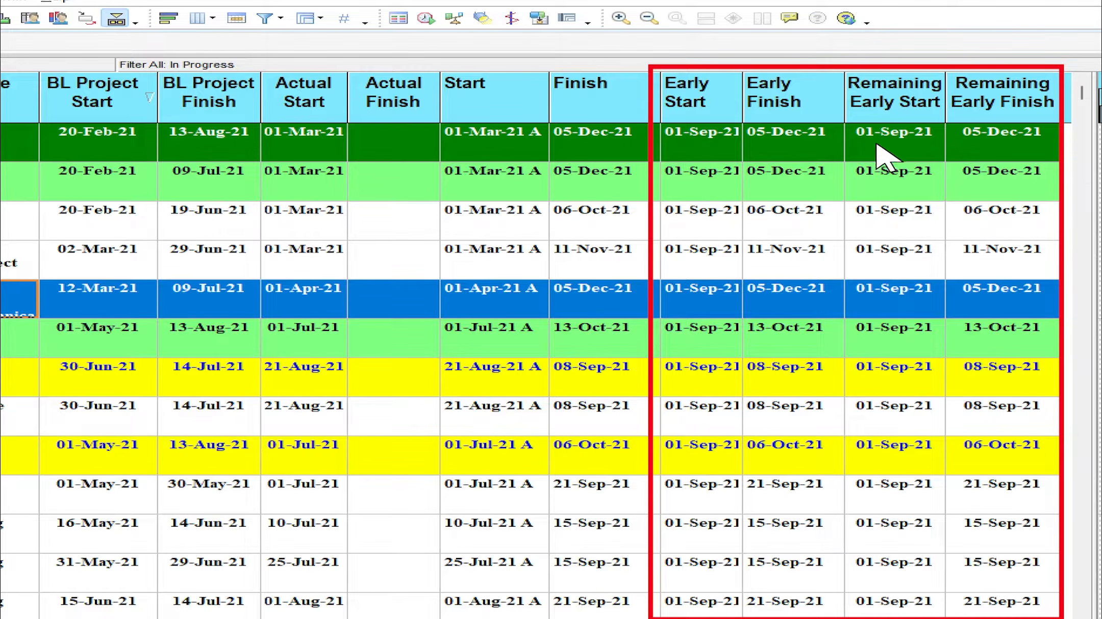
pyautogui.scroll(-1, 888, 239)
pyautogui.scroll(1, 890, 249)
# Replace the In Progress filter with Completed in the activity table.
pyautogui.click(264, 18)
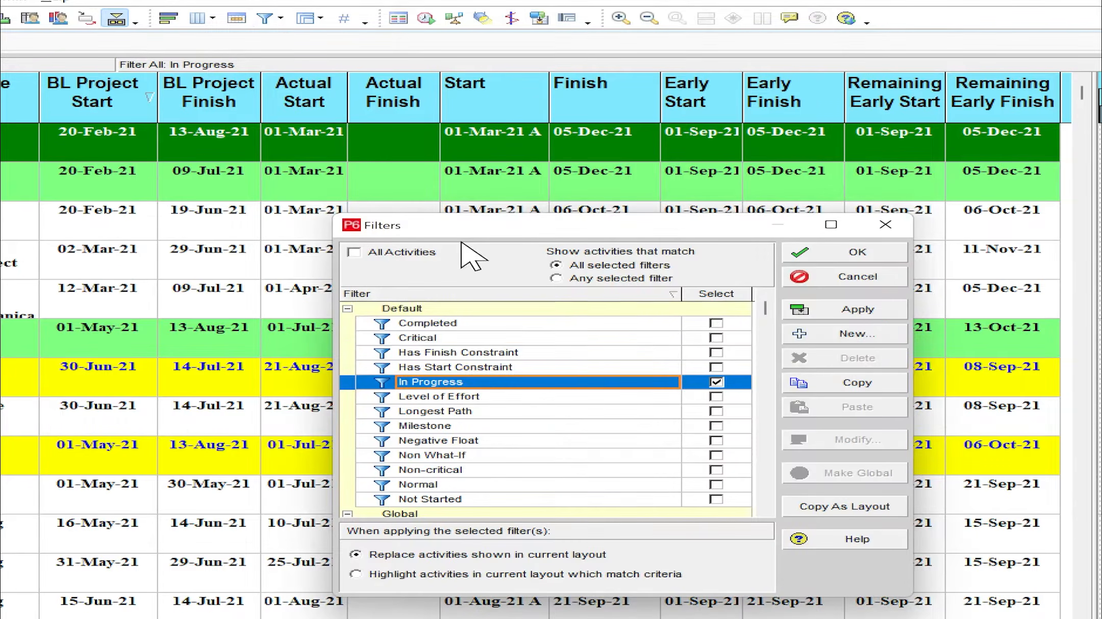
pyautogui.click(716, 323)
pyautogui.click(716, 382)
pyautogui.click(785, 250)
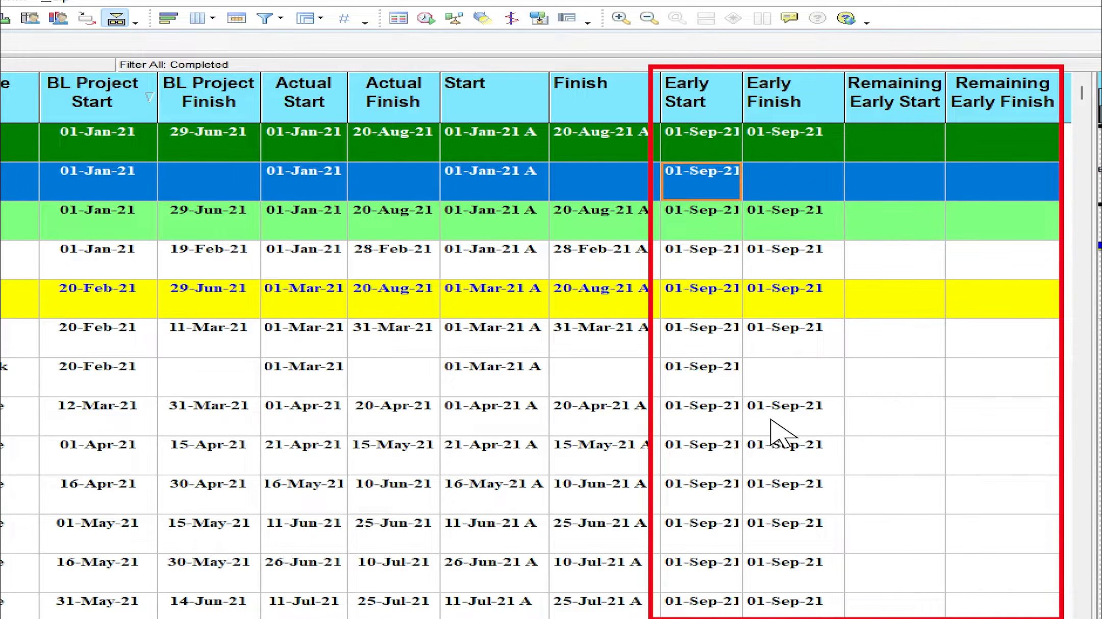
# Remove the Start, Finish, Early Start and Early Finish columns from the activity table.
pyautogui.click(200, 19)
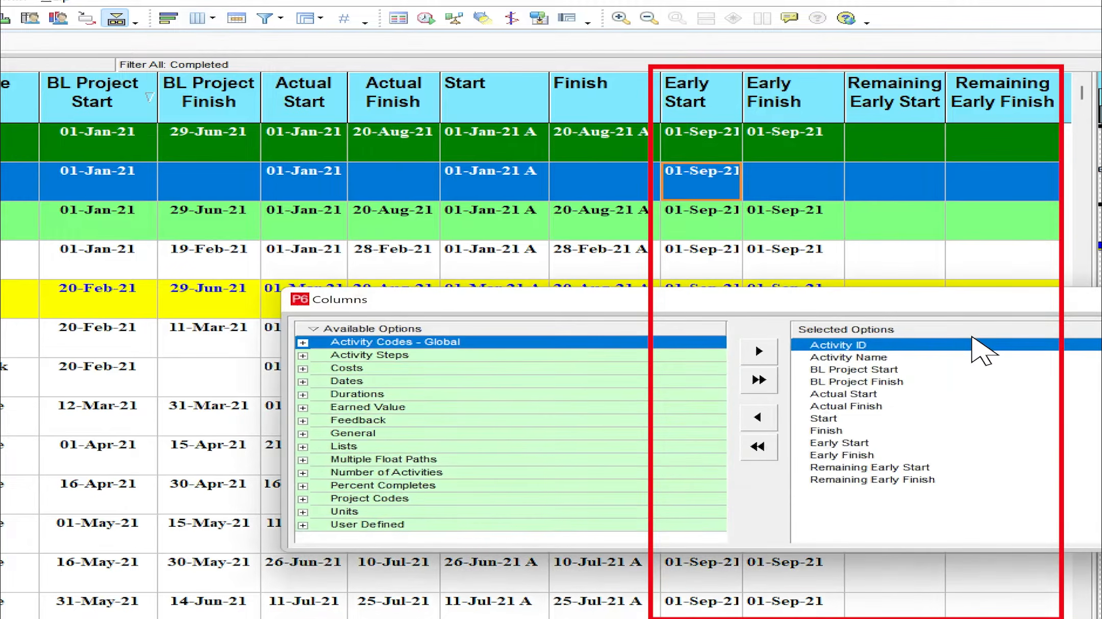
pyautogui.doubleClick(855, 419)
pyautogui.doubleClick(855, 419)
pyautogui.doubleClick(855, 420)
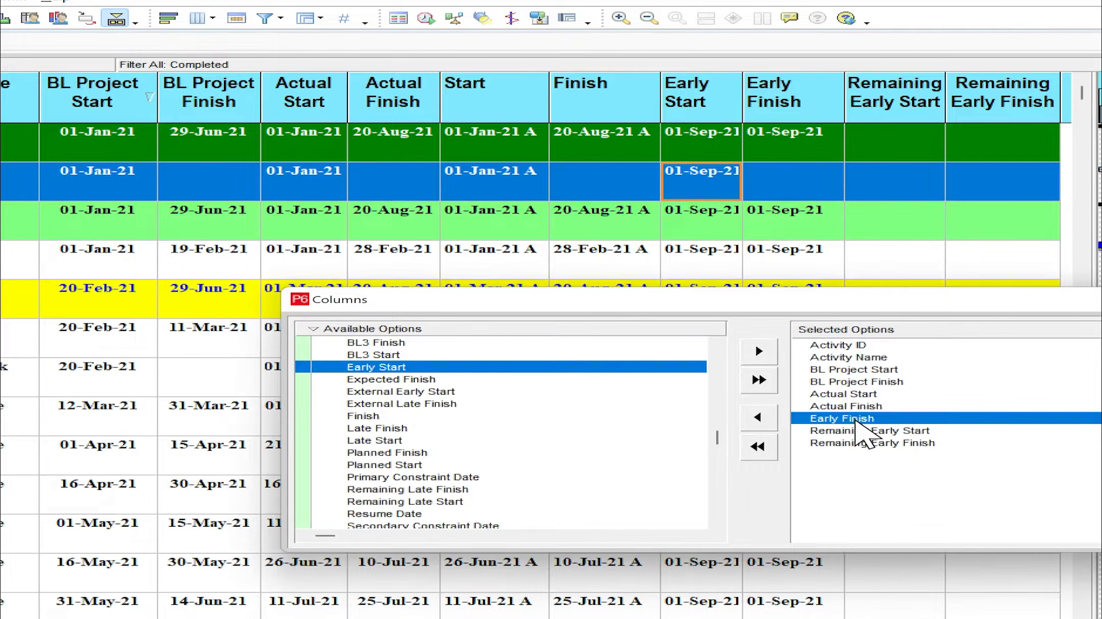
pyautogui.doubleClick(855, 420)
pyautogui.click(1099, 334)
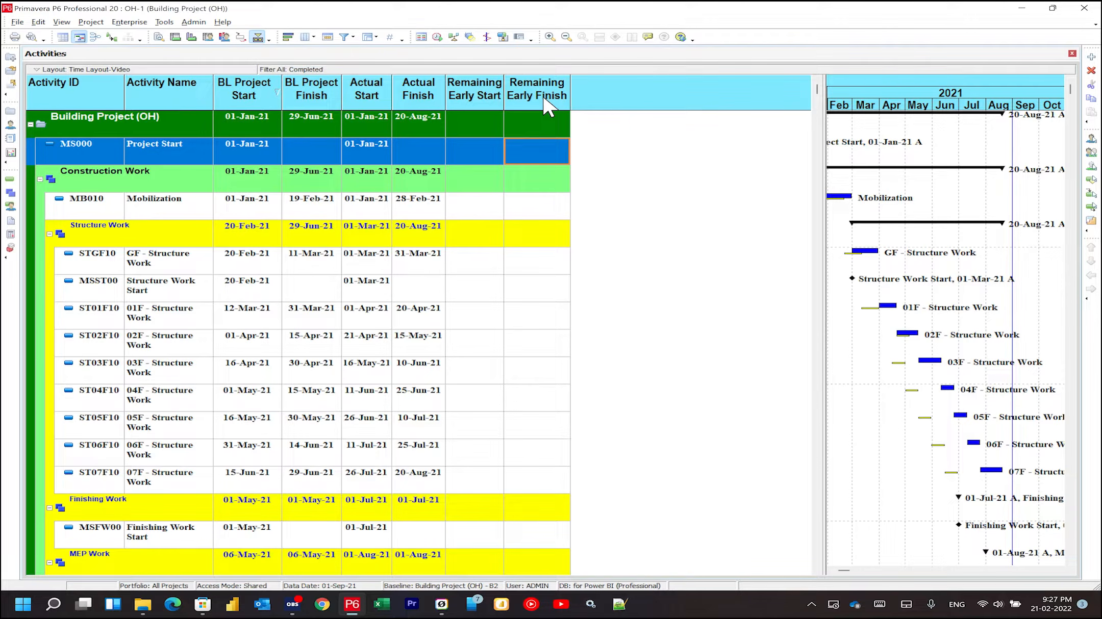
# Save the changes to the current layout and open the Cost_Unit - Video layout.
pyautogui.click(61, 21)
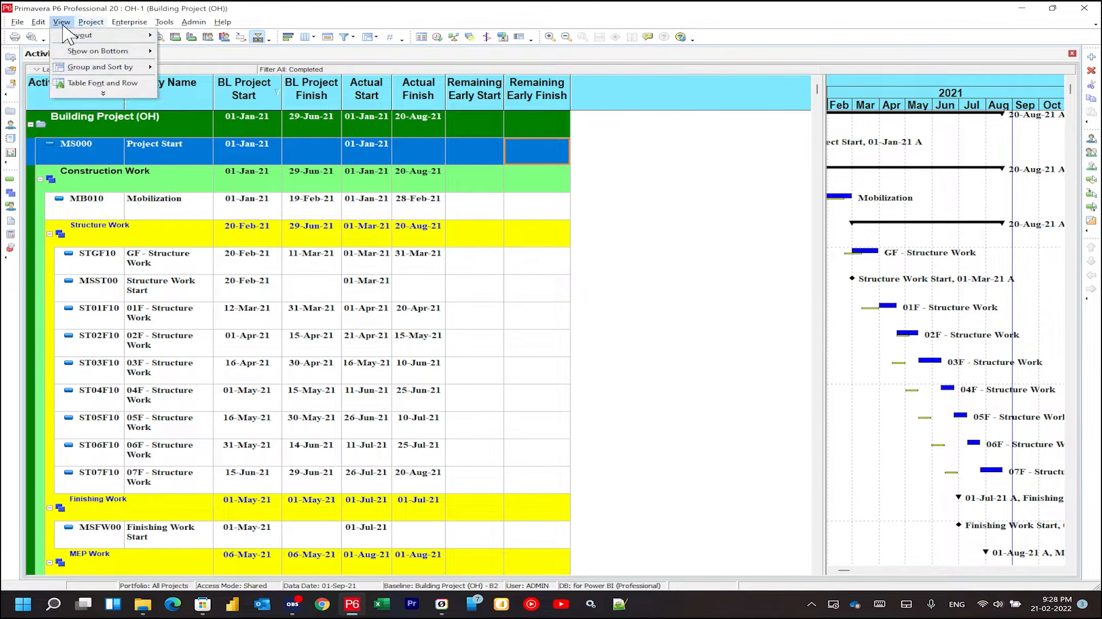
pyautogui.moveTo(102, 35)
pyautogui.click(206, 46)
pyautogui.click(487, 322)
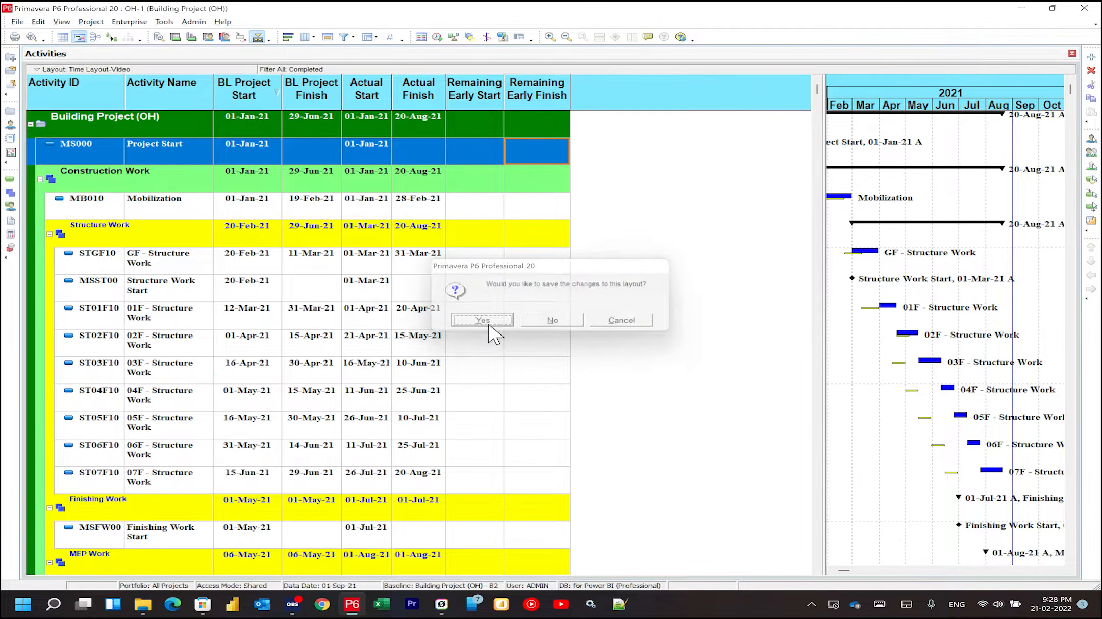
pyautogui.click(494, 379)
pyautogui.click(665, 238)
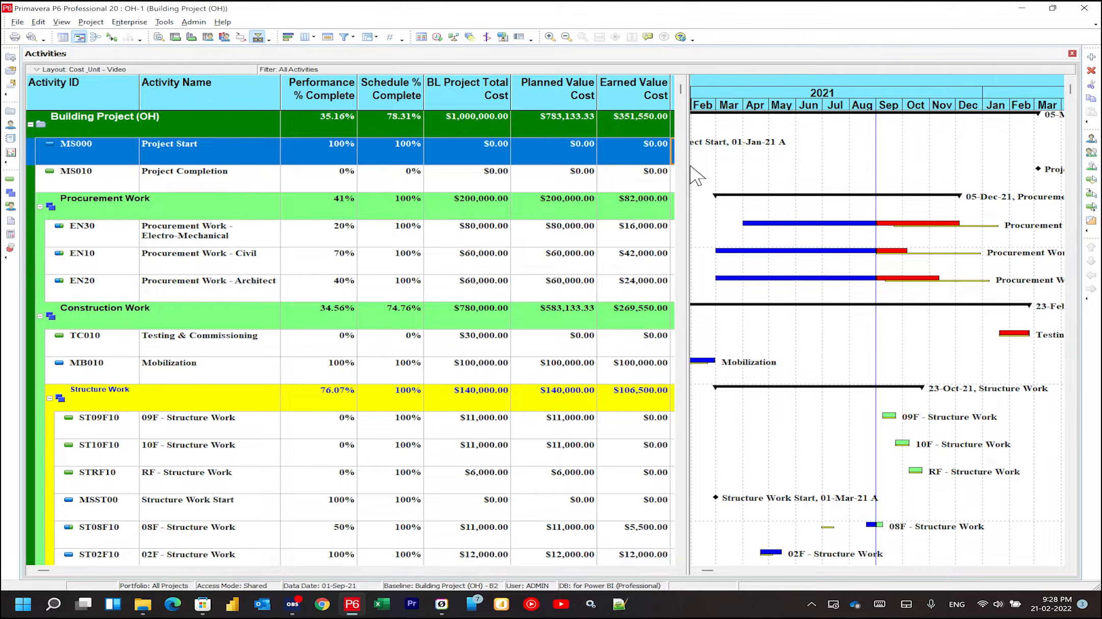
# Examine the performance and schedule percent complete, baseline total cost, planned value cost and earned value cost columns.
pyautogui.click(327, 151)
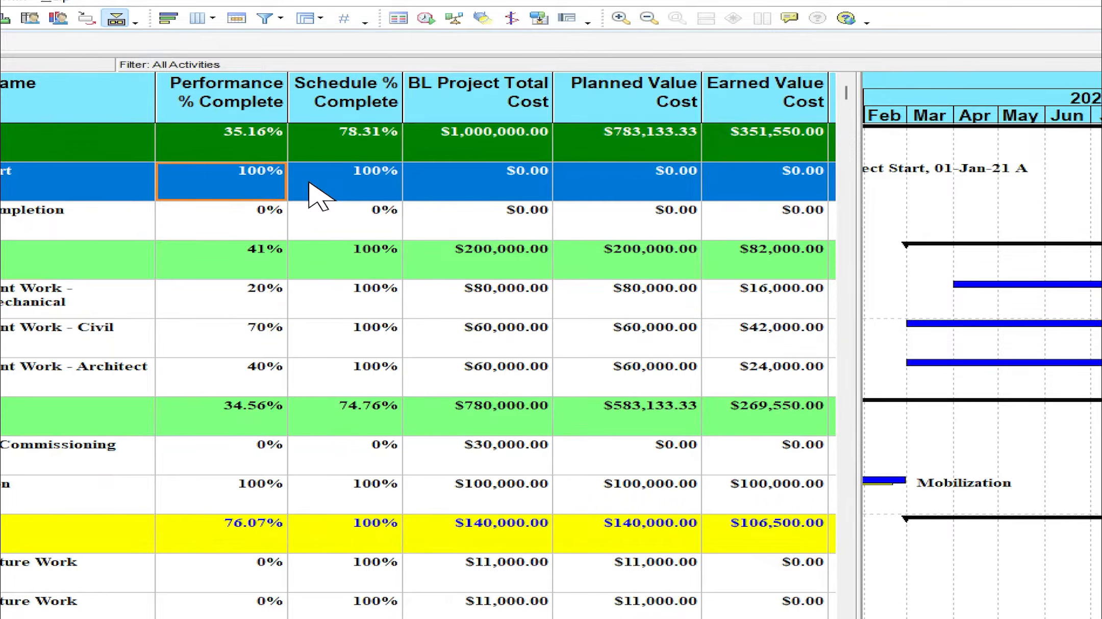
pyautogui.click(310, 197)
pyautogui.click(232, 255)
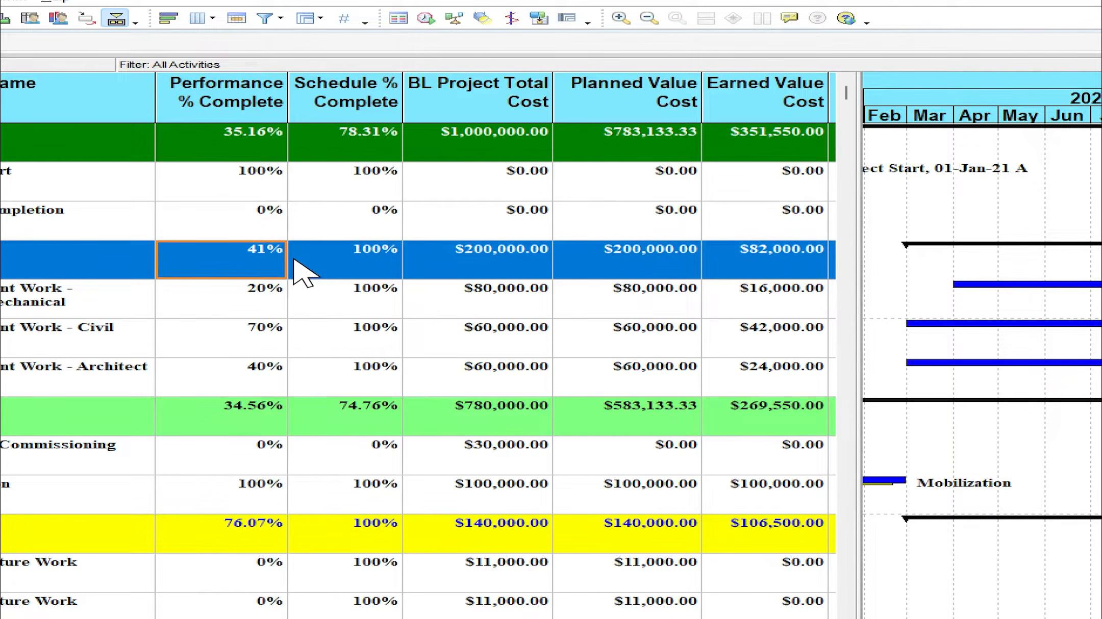
pyautogui.click(321, 273)
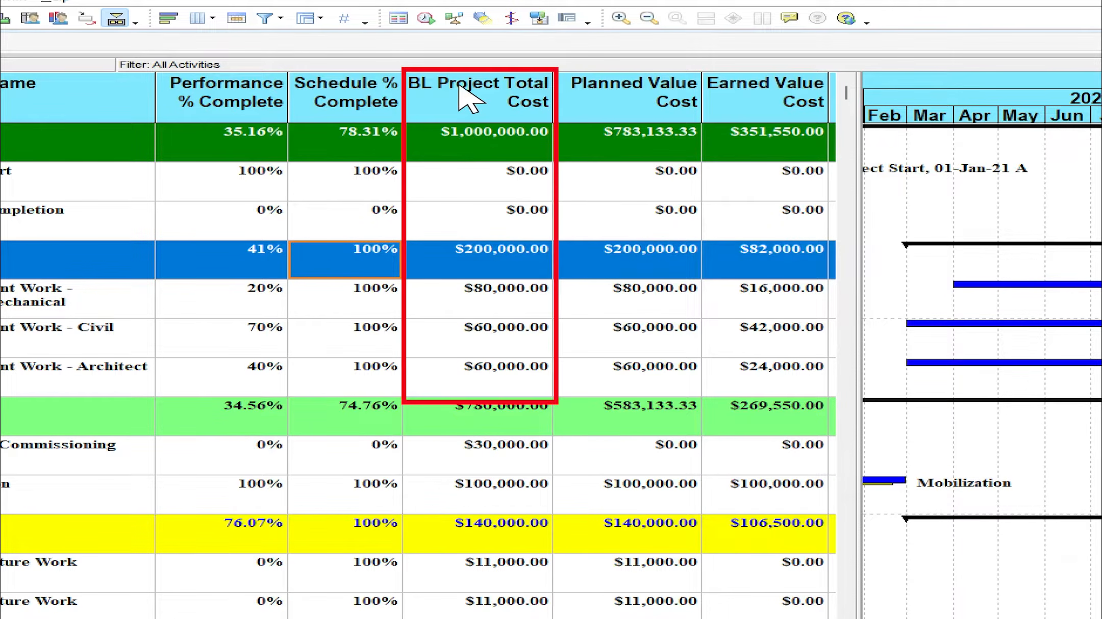
pyautogui.click(462, 133)
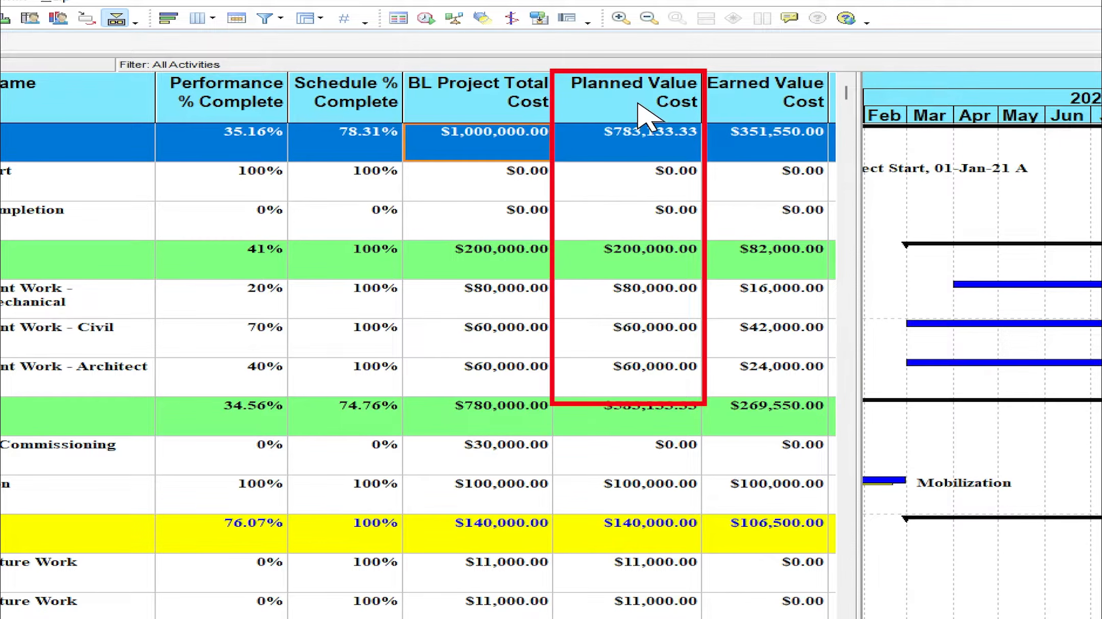
pyautogui.click(786, 139)
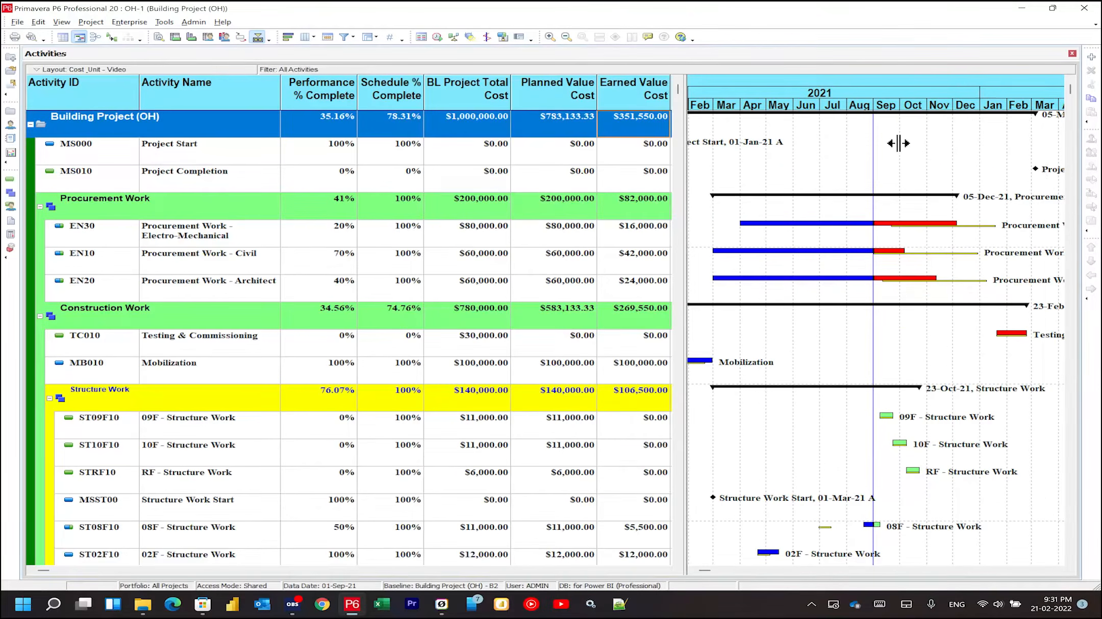
# Widen the activity table to examine the baseline, planned value and actual labor units columns, and open the project's WBS view.
pyautogui.moveTo(899, 143)
pyautogui.mouseDown()
pyautogui.moveTo(982, 151)
pyautogui.moveTo(923, 181)
pyautogui.mouseUp()
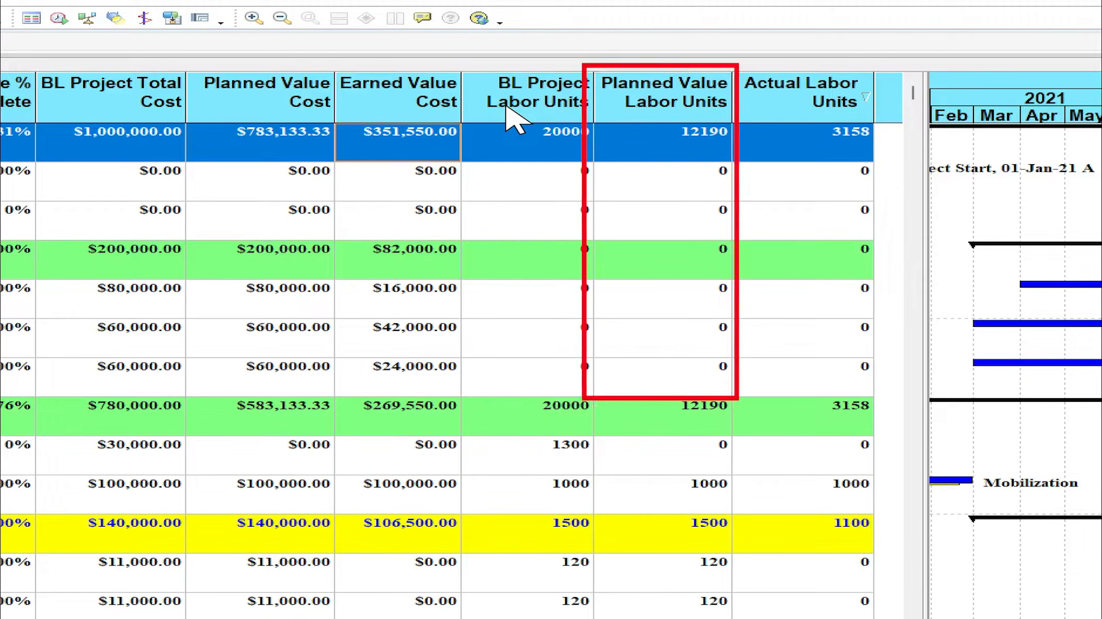
pyautogui.click(703, 153)
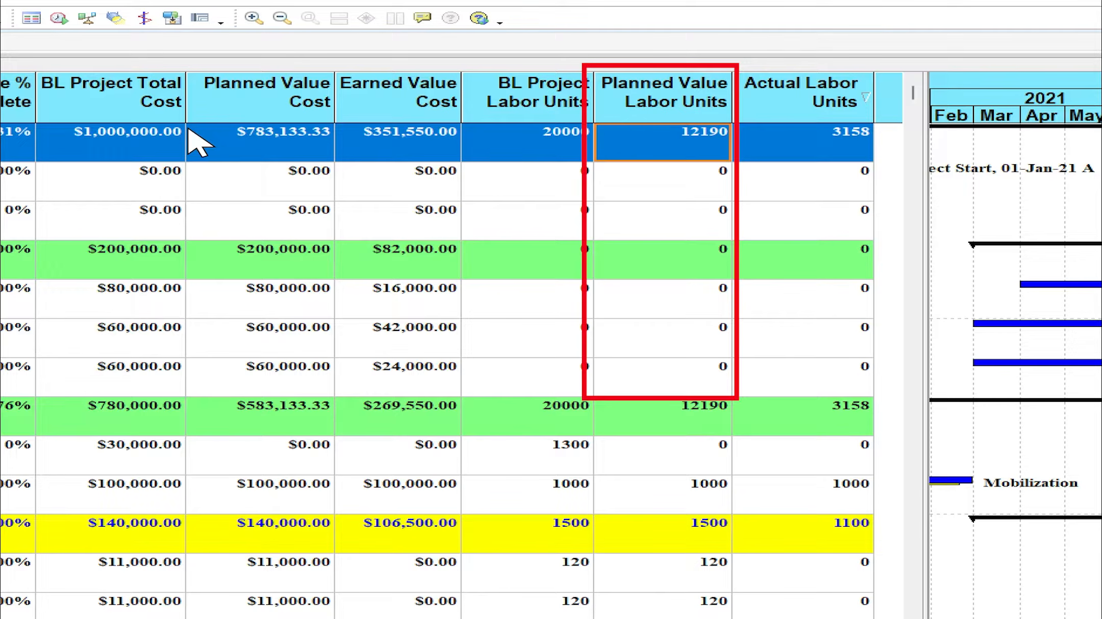
pyautogui.click(819, 135)
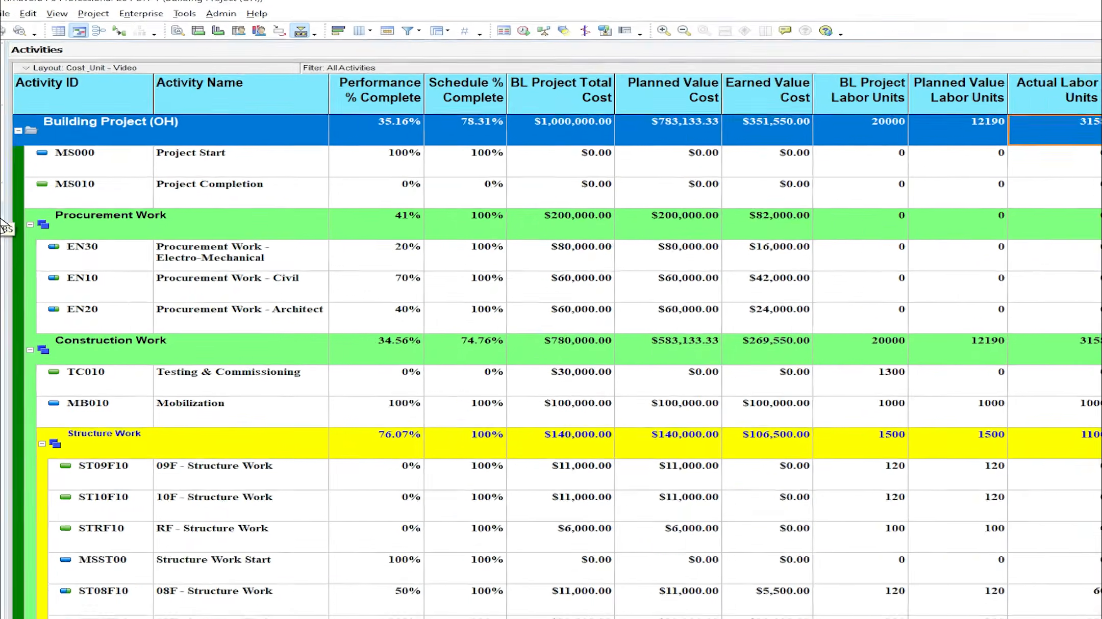
pyautogui.click(10, 201)
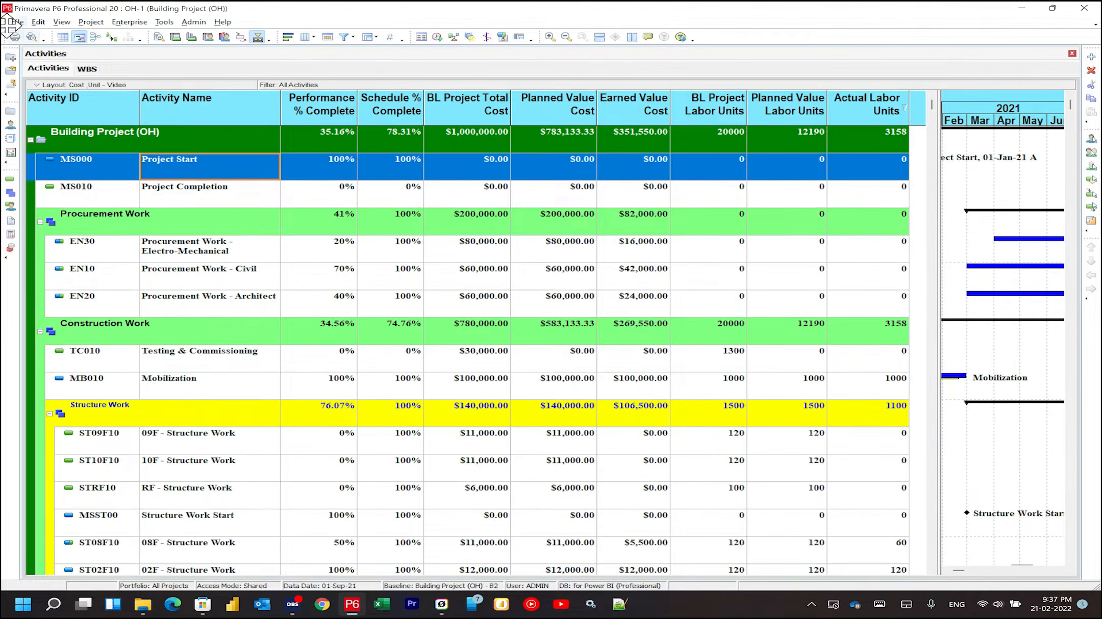
# Start an export in Spreadsheet (XLSX) format, choosing Activities as the data type and OH-1 as the project.
pyautogui.click(16, 23)
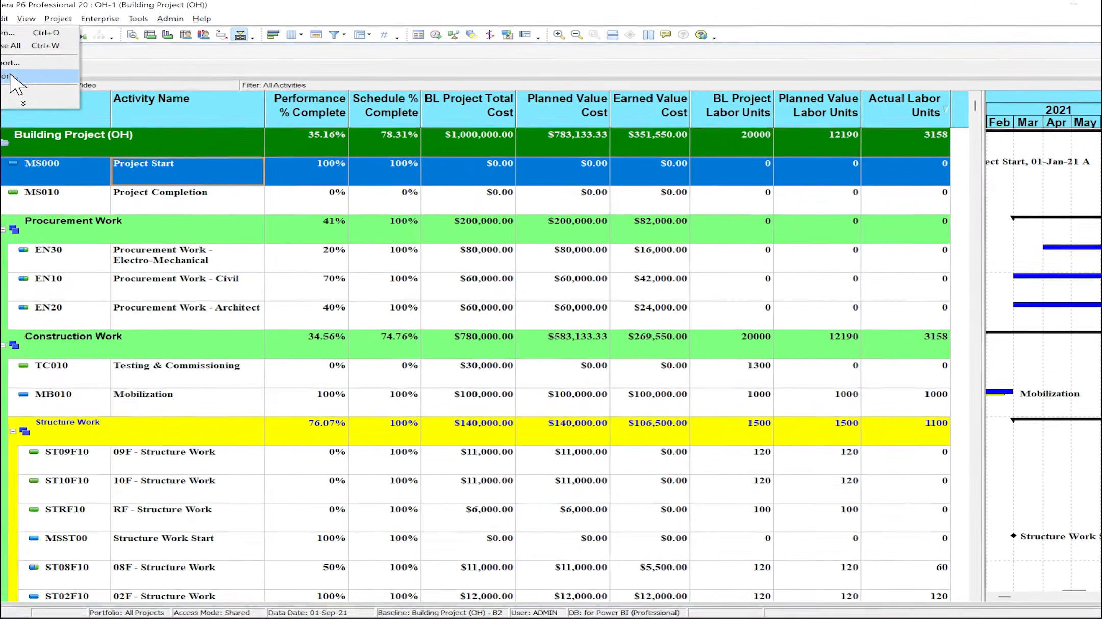
pyautogui.click(11, 77)
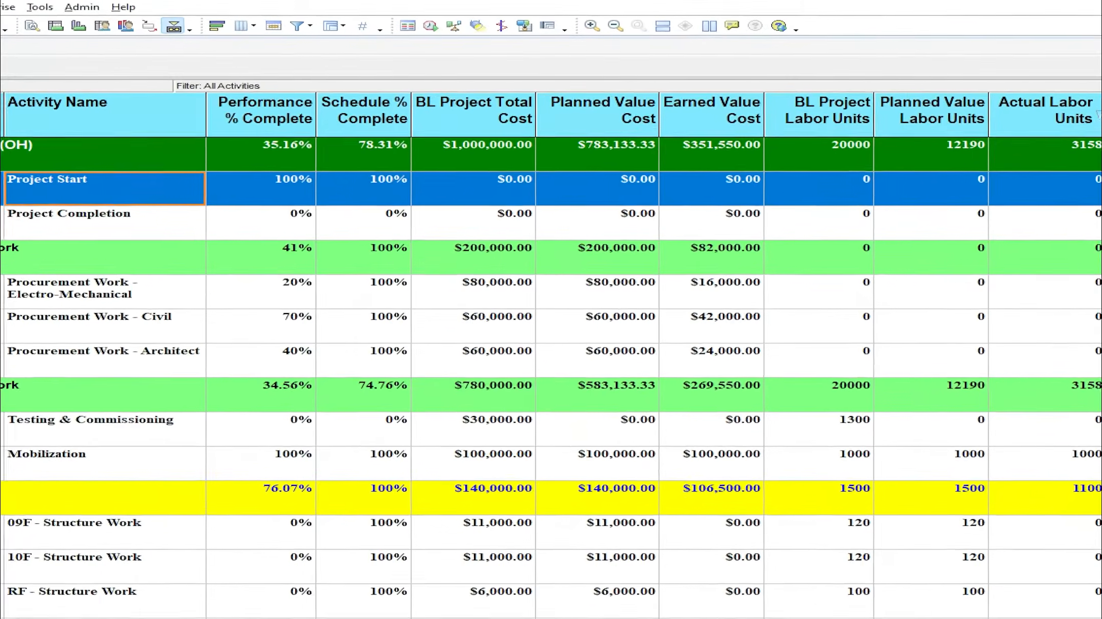
pyautogui.click(427, 345)
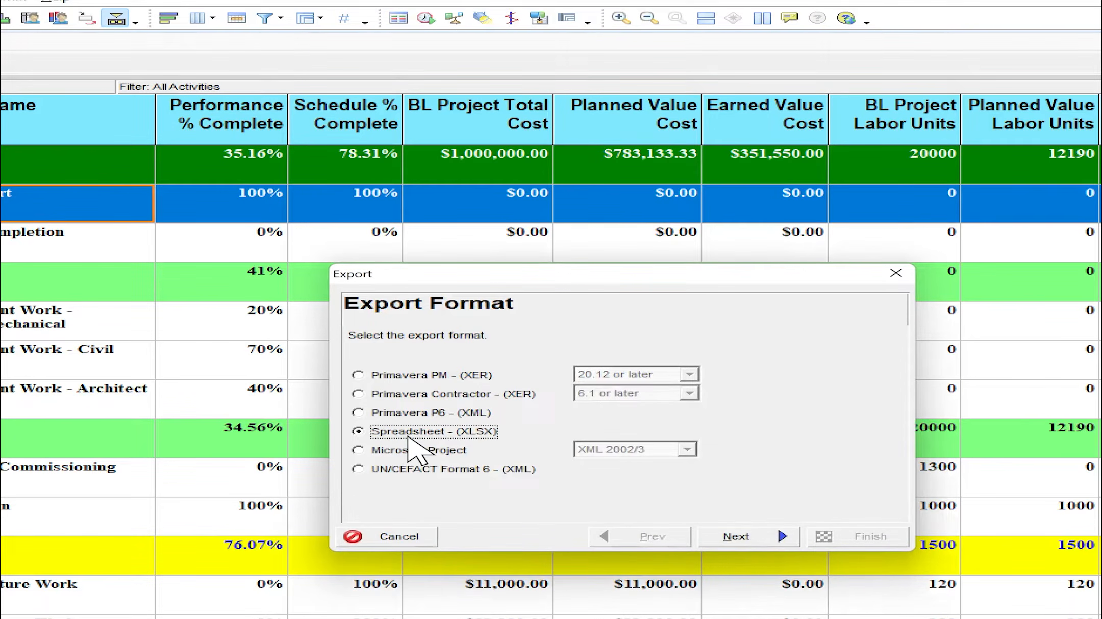
pyautogui.click(745, 537)
pyautogui.click(428, 374)
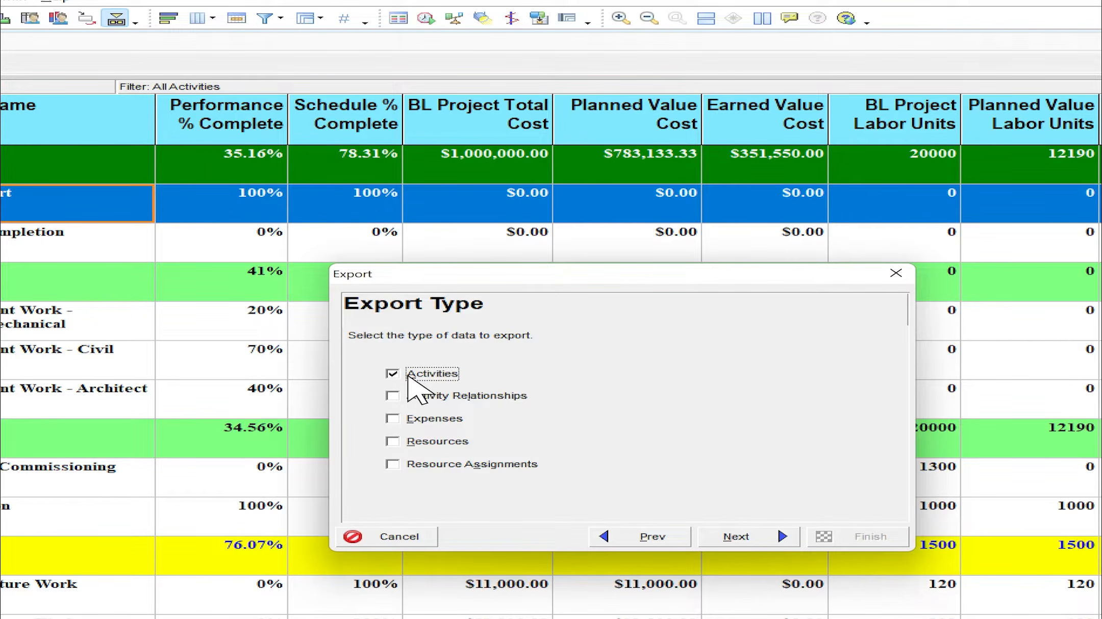
pyautogui.click(739, 543)
pyautogui.click(384, 403)
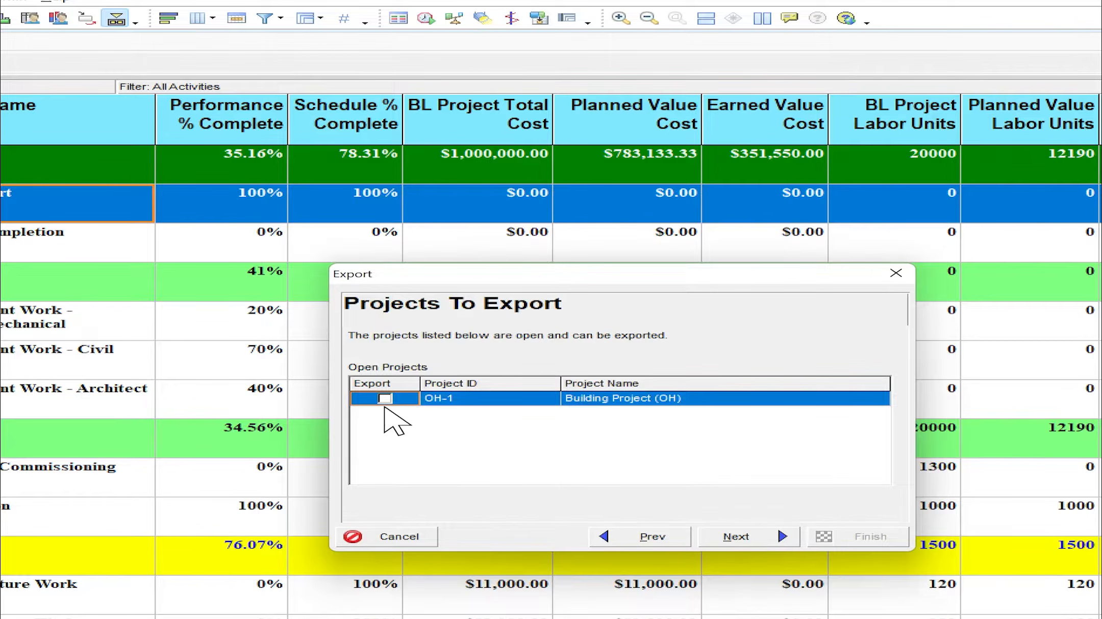
pyautogui.click(737, 538)
# Add an export template named OH-Data and remove Start, Finish and Resources from its selected columns.
pyautogui.click(528, 485)
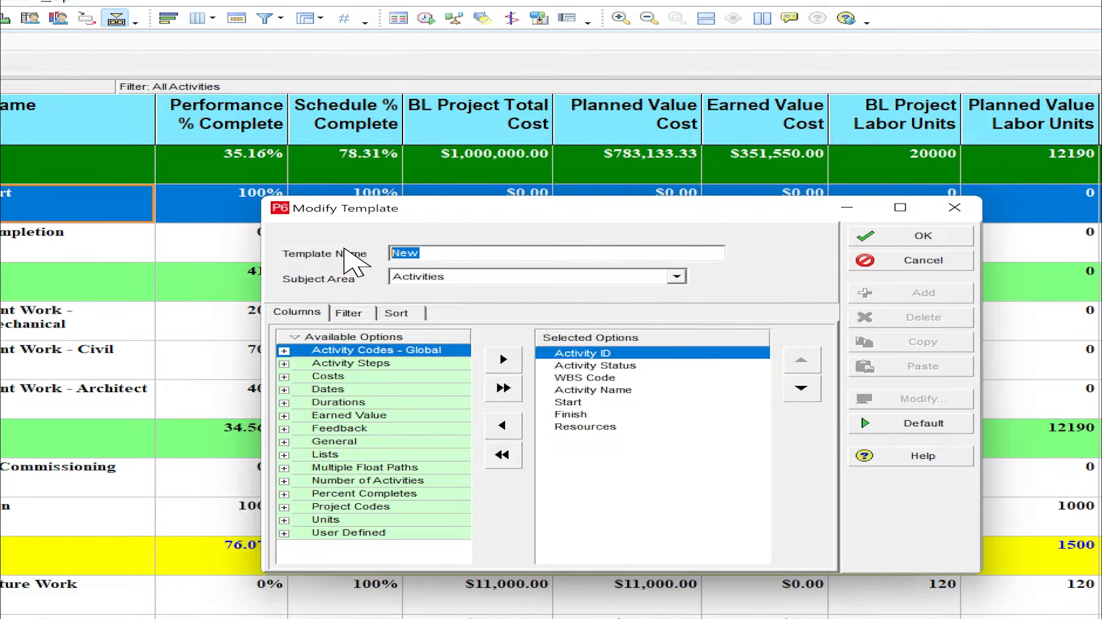
pyautogui.write('OH-Data')
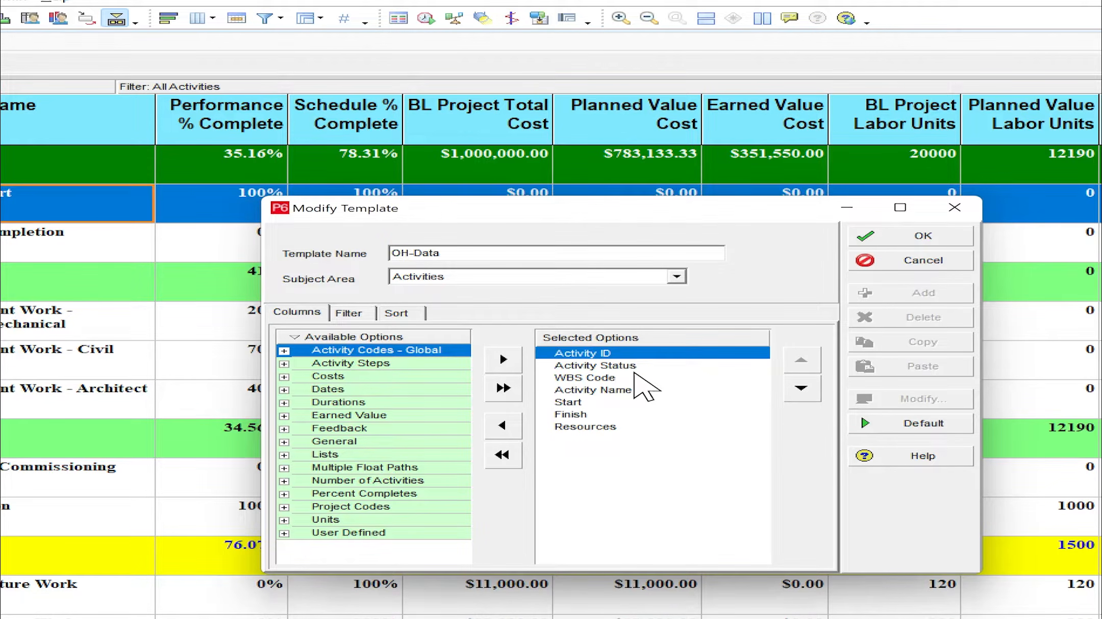
pyautogui.click(635, 378)
pyautogui.click(638, 366)
pyautogui.click(632, 378)
pyautogui.click(628, 391)
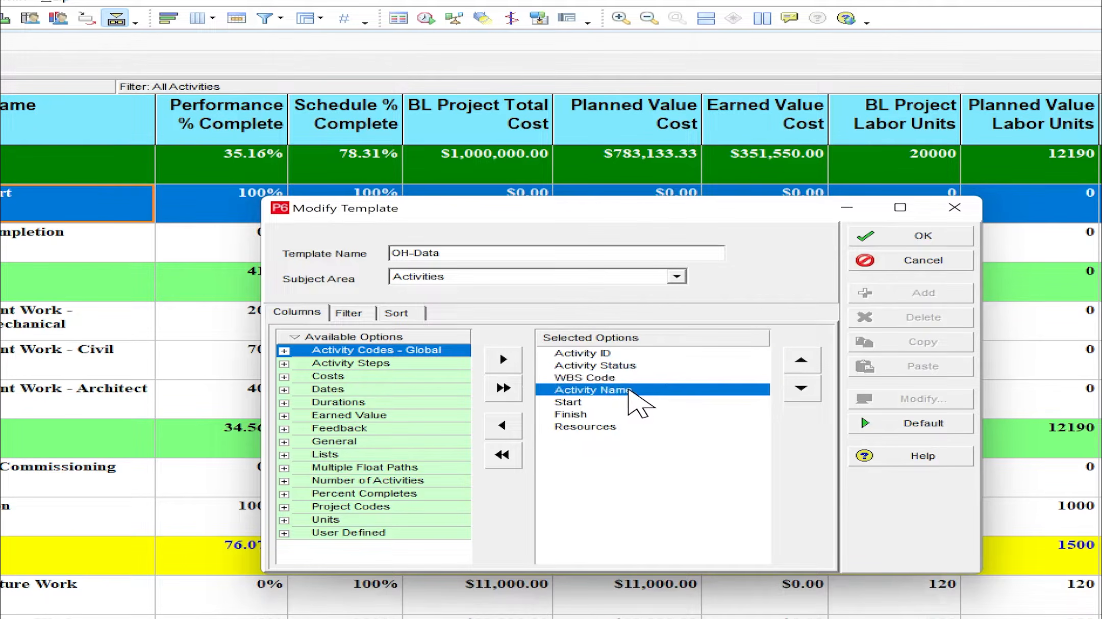
pyautogui.click(612, 403)
pyautogui.click(503, 426)
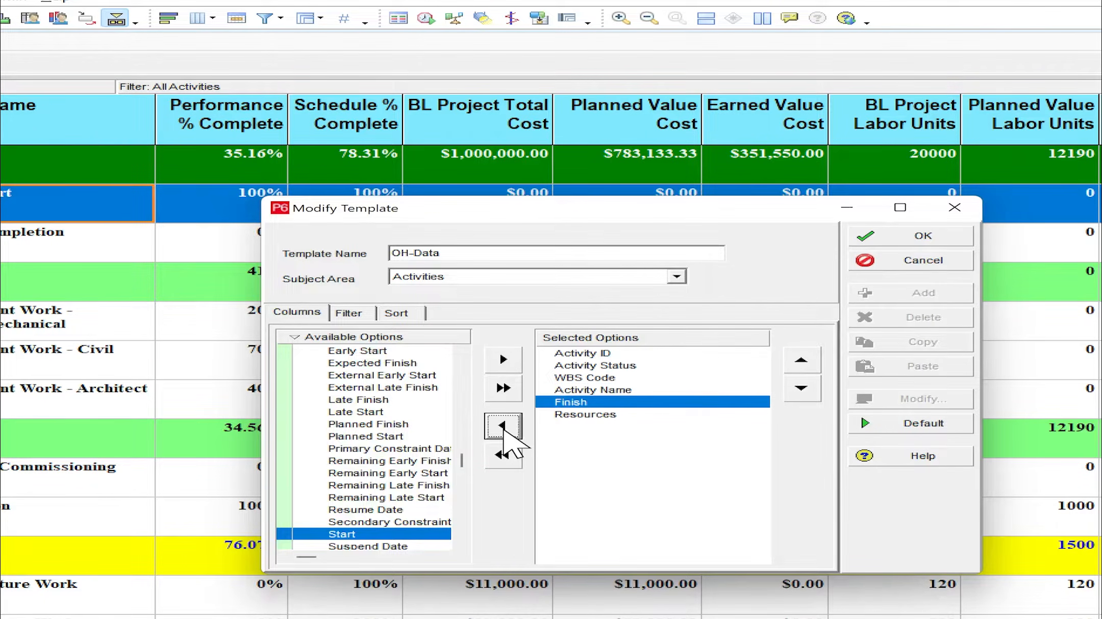
pyautogui.click(503, 427)
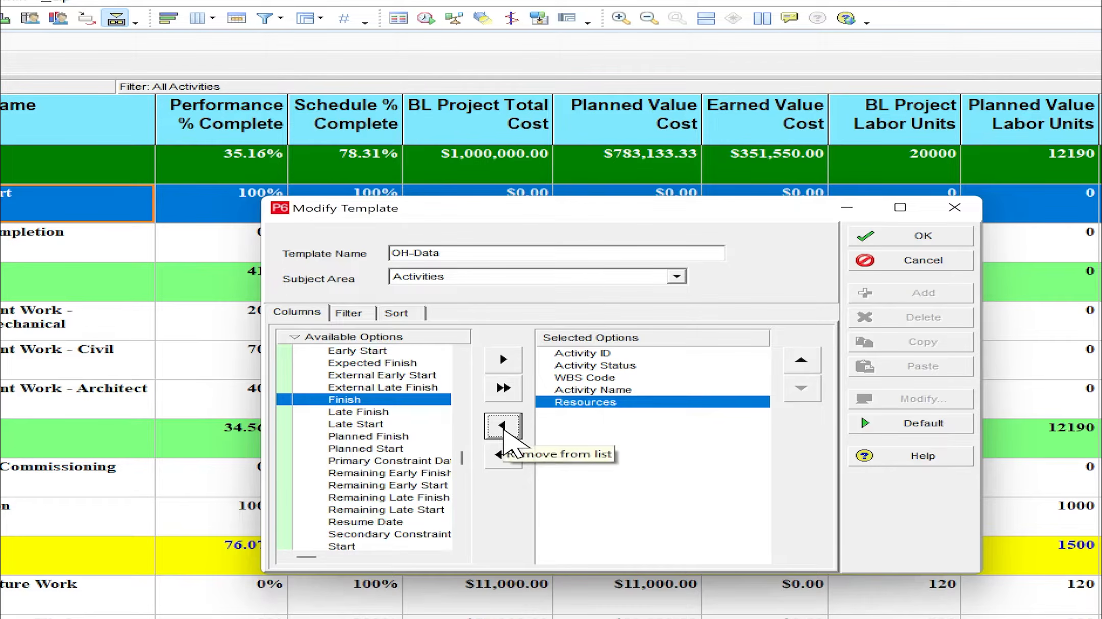
pyautogui.click(503, 427)
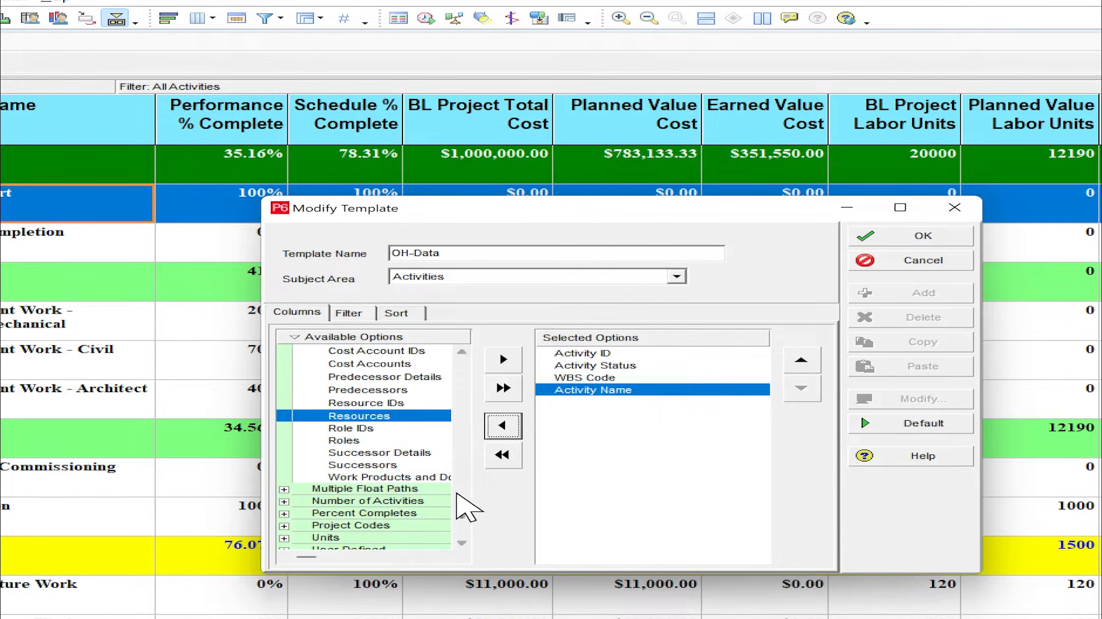
# Add the BL Project Start and BL Project Finish date columns to the export template.
pyautogui.moveTo(460, 506); pyautogui.dragTo(448, 369)
pyautogui.click(283, 376)
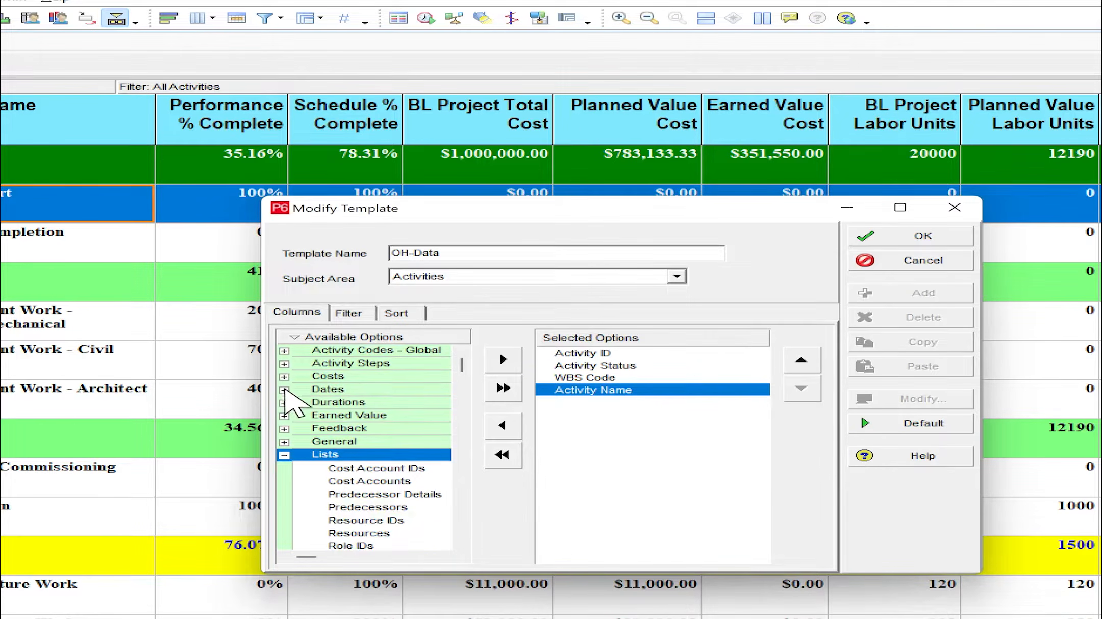
pyautogui.click(283, 389)
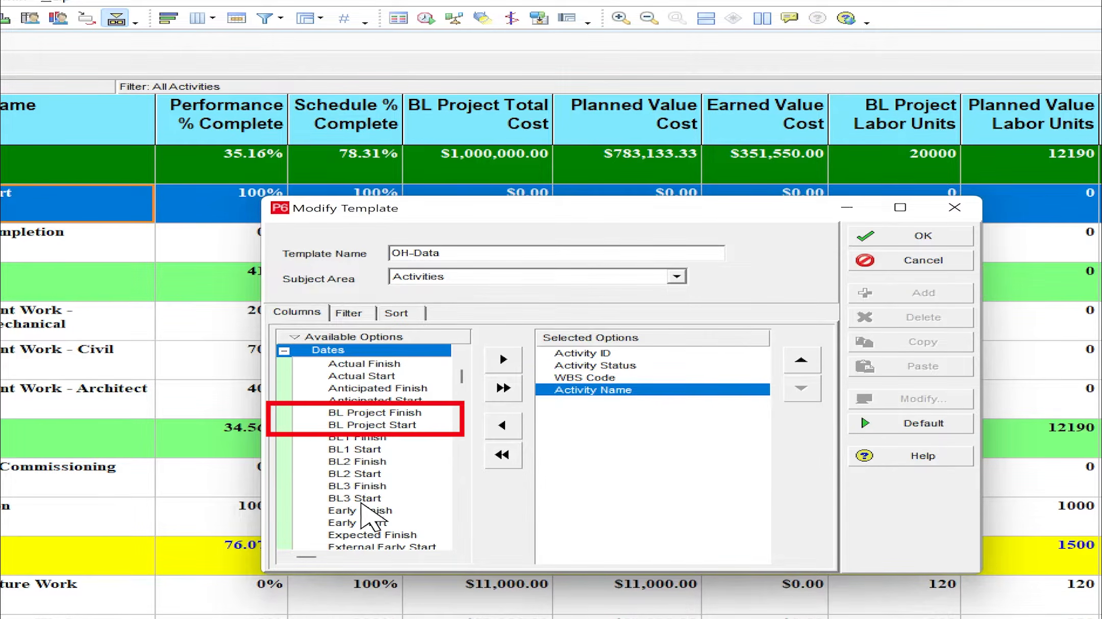
pyautogui.doubleClick(379, 423)
pyautogui.doubleClick(385, 413)
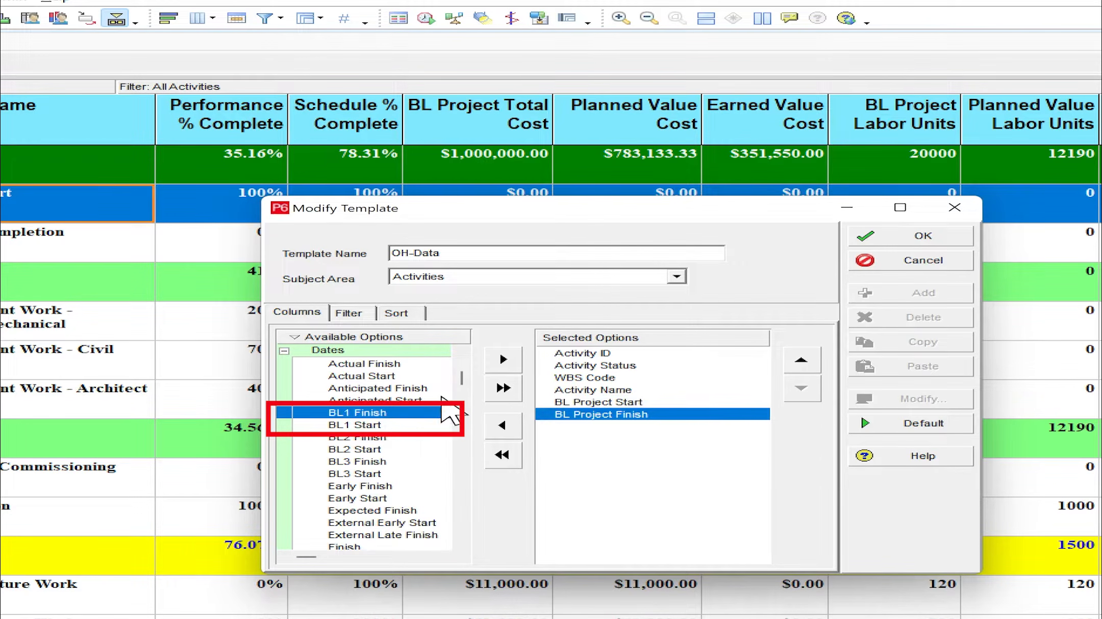
# Add the Actual Start, Actual Finish, Remaining Early Start and Remaining Early Finish date columns to the export template.
pyautogui.scroll(1, 465, 381)
pyautogui.doubleClick(352, 403)
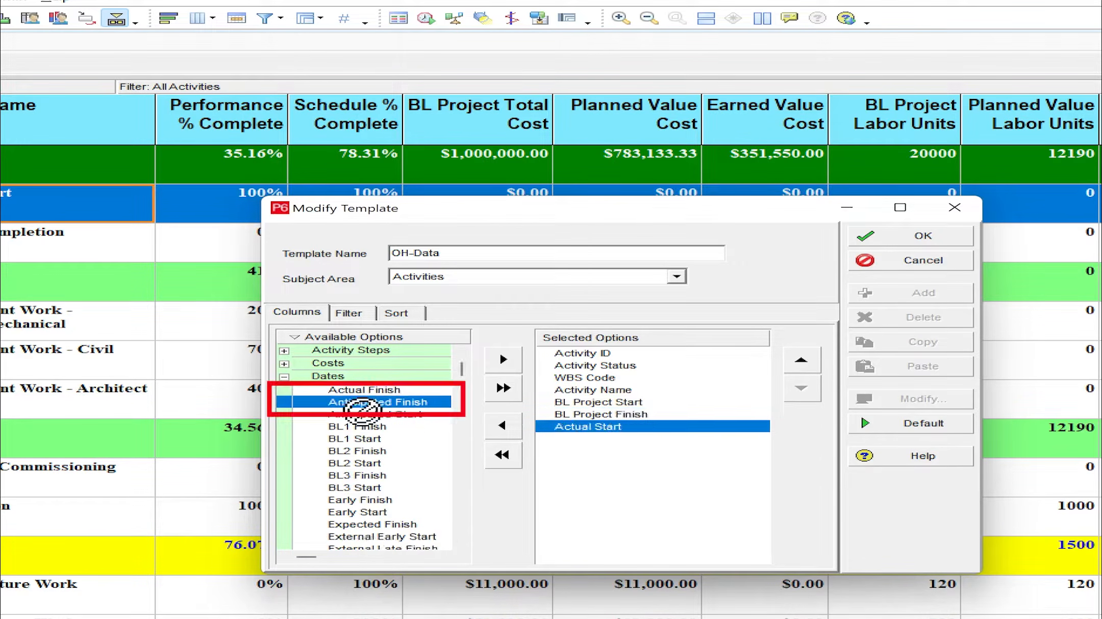
pyautogui.doubleClick(361, 390)
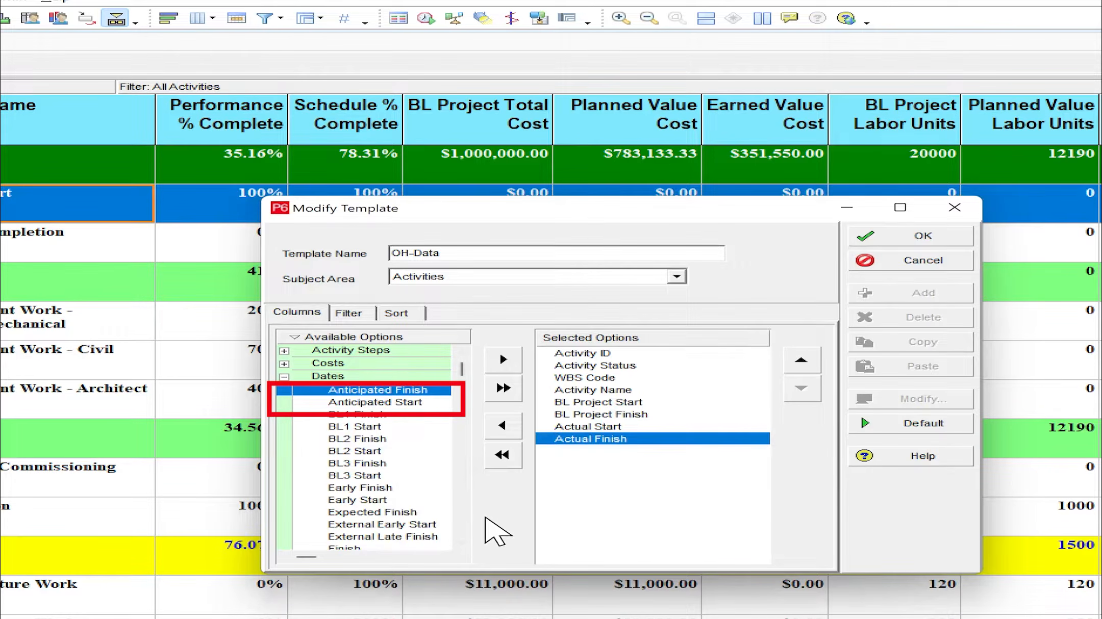
pyautogui.scroll(-5, 472, 508)
pyautogui.click(375, 438)
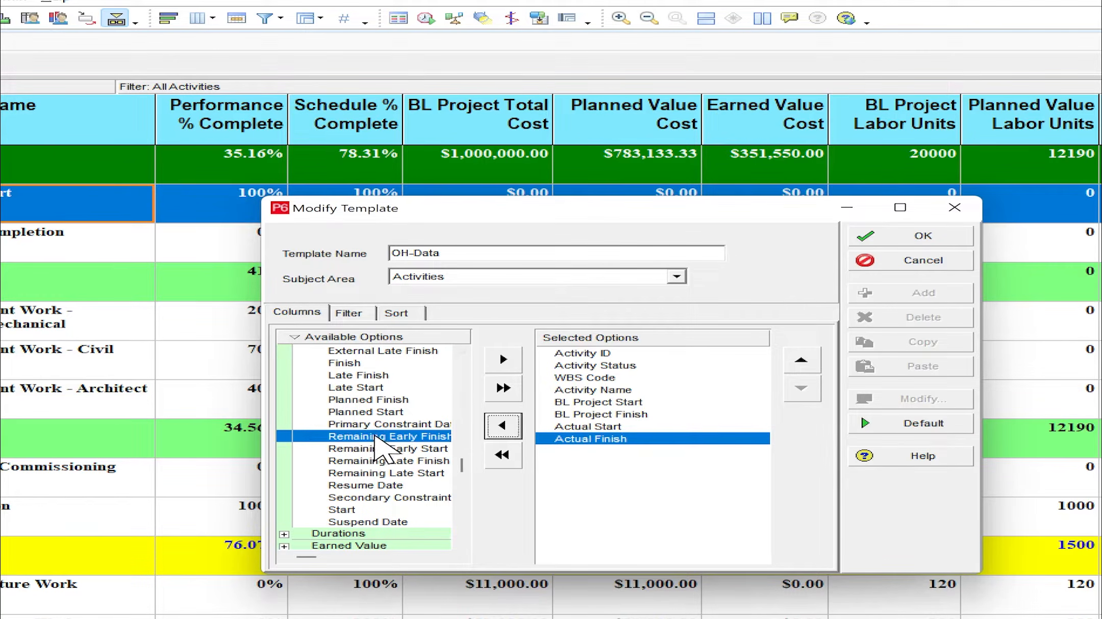
pyautogui.click(378, 449)
pyautogui.doubleClick(380, 448)
pyautogui.doubleClick(388, 437)
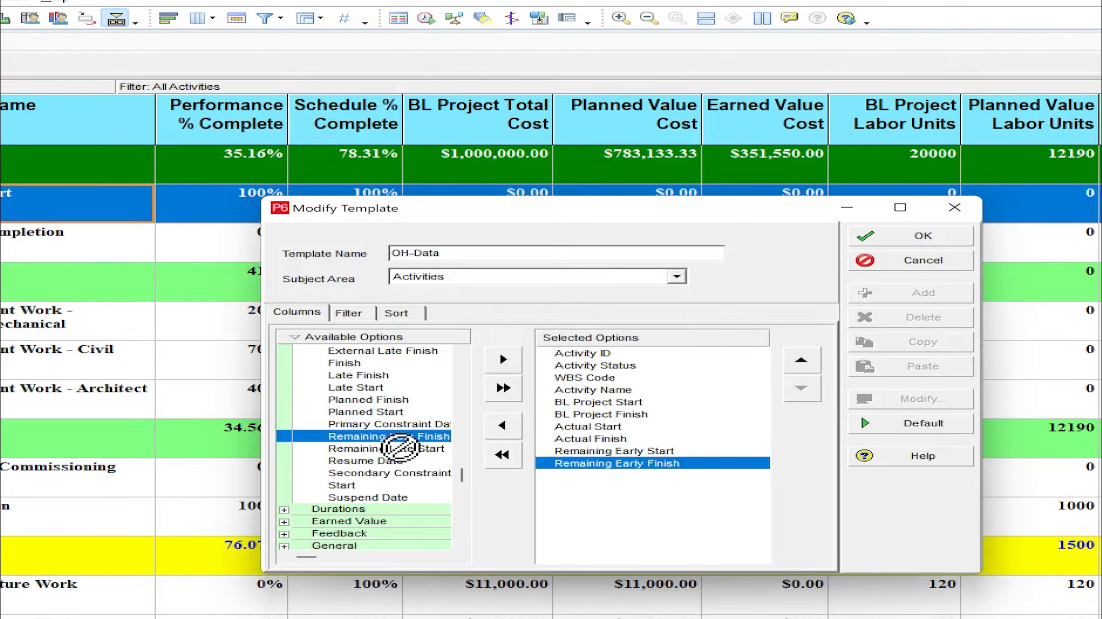
# Widen the template's column lists and add the BL Project Total Cost column from the Costs group.
pyautogui.scroll(-3, 461, 531)
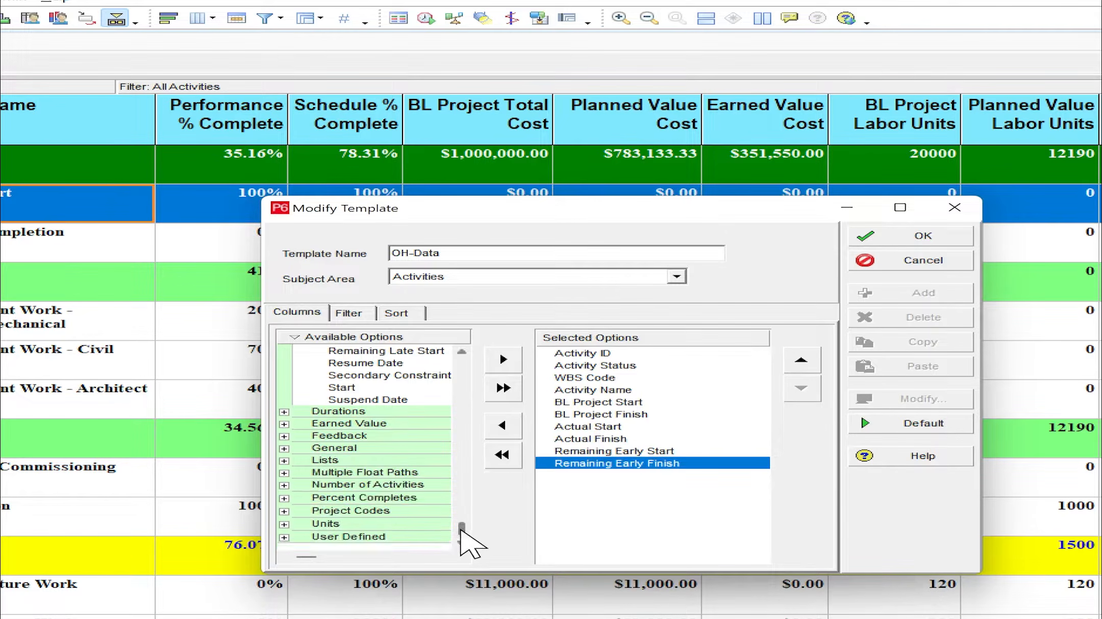
pyautogui.moveTo(462, 525); pyautogui.dragTo(463, 364)
pyautogui.click(284, 362)
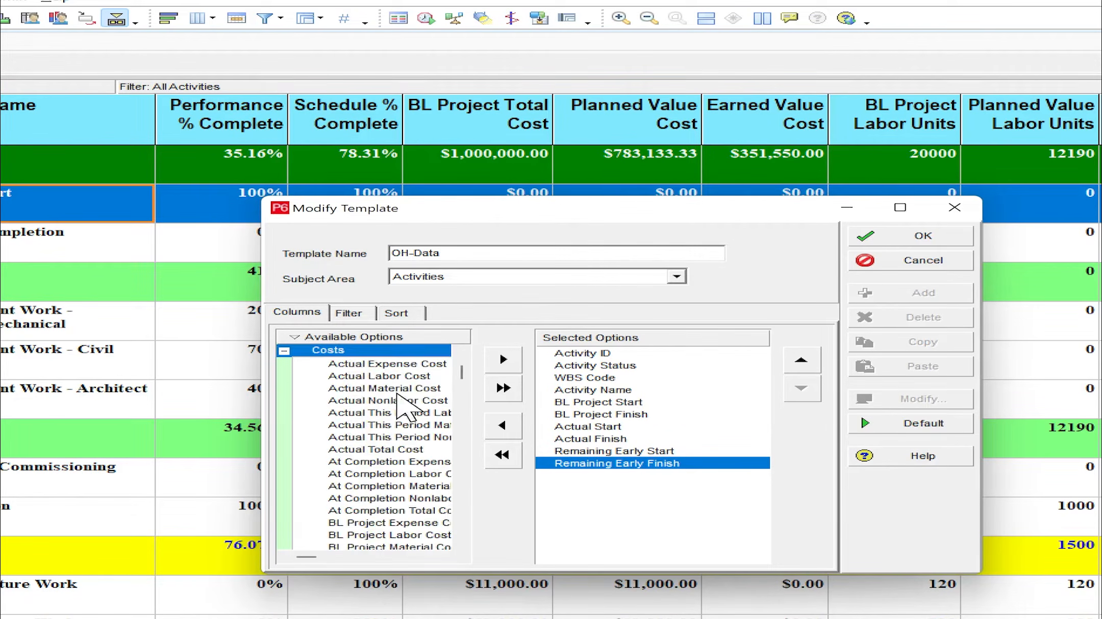
pyautogui.moveTo(989, 376); pyautogui.dragTo(1101, 375)
pyautogui.click(386, 535)
pyautogui.moveTo(668, 365); pyautogui.dragTo(672, 375)
pyautogui.moveTo(432, 377); pyautogui.dragTo(432, 384)
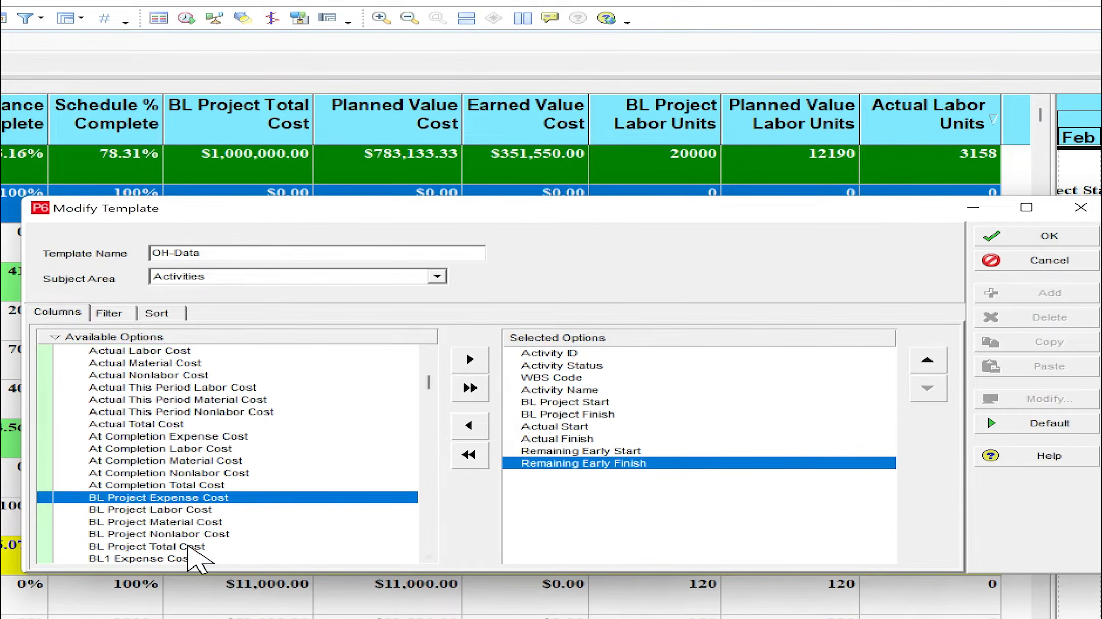
pyautogui.click(189, 546)
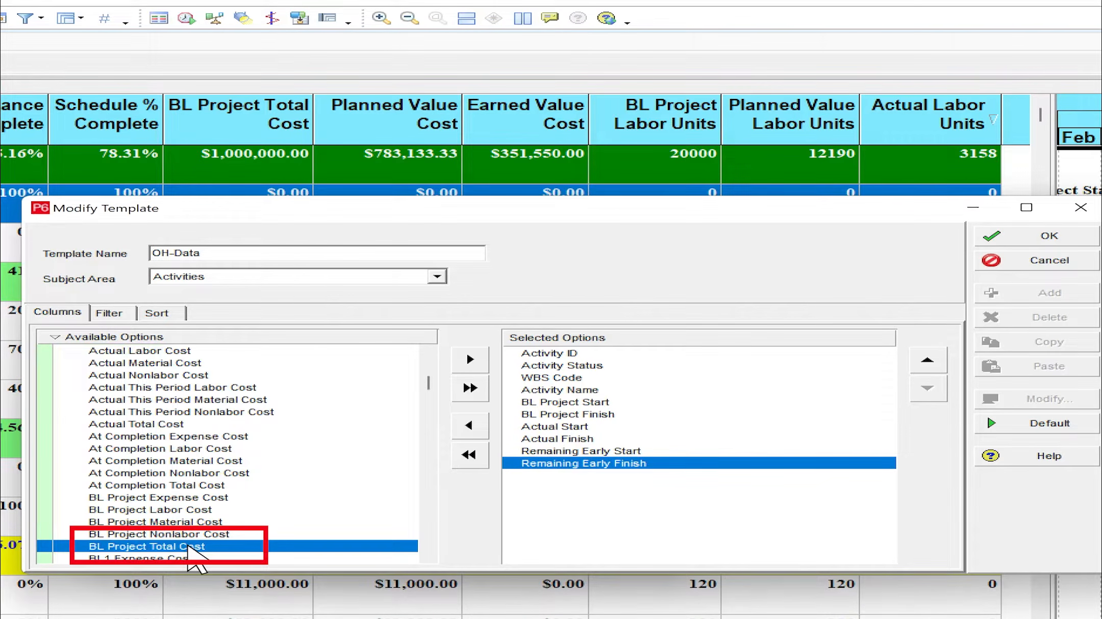
pyautogui.doubleClick(189, 547)
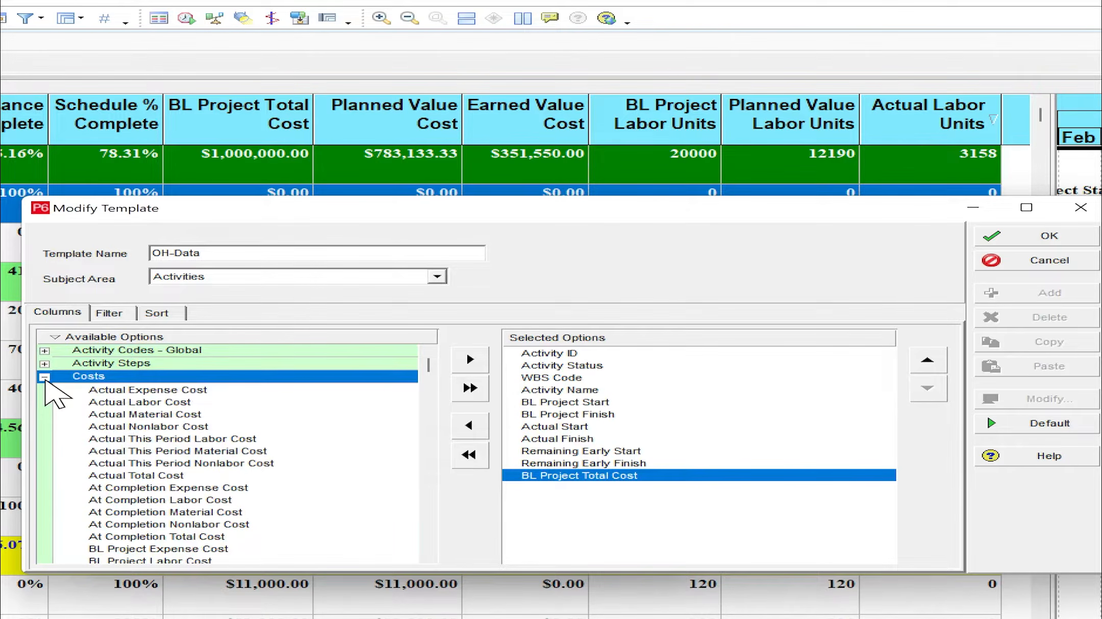
# Add the Earned Value Cost and Planned Value Cost columns from the Earned Value group to the template.
pyautogui.click(44, 377)
pyautogui.click(44, 415)
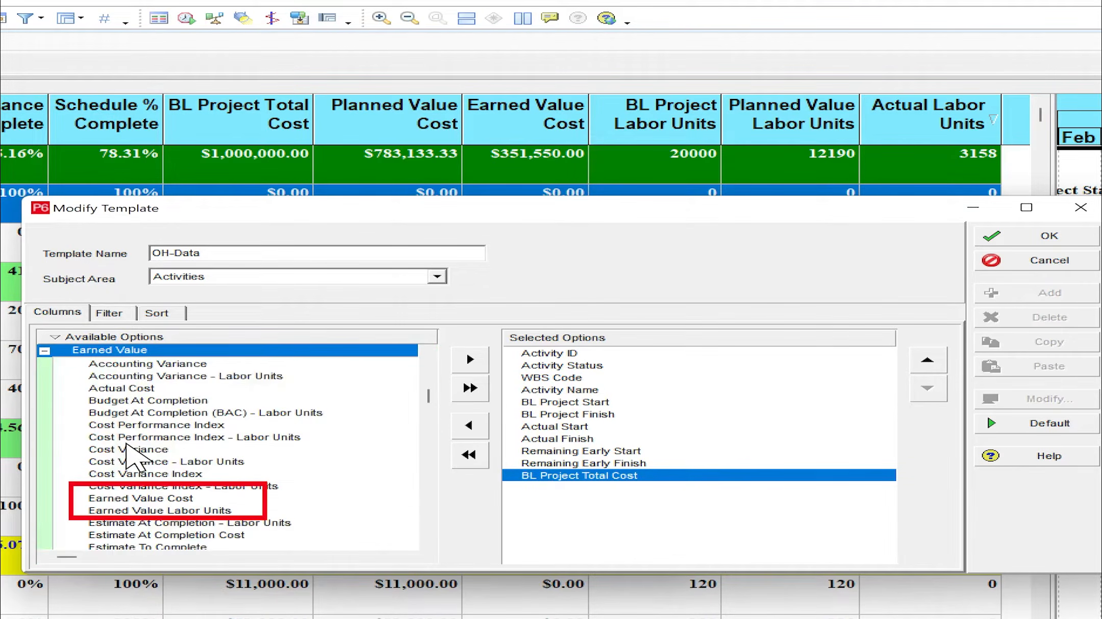
pyautogui.doubleClick(176, 500)
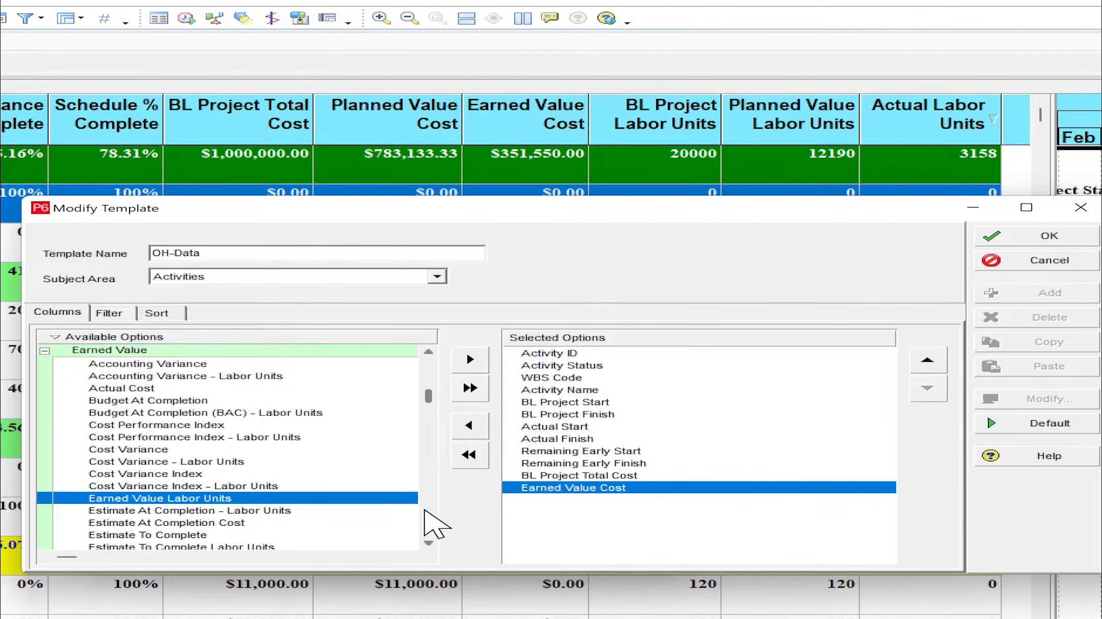
pyautogui.scroll(-5, 429, 515)
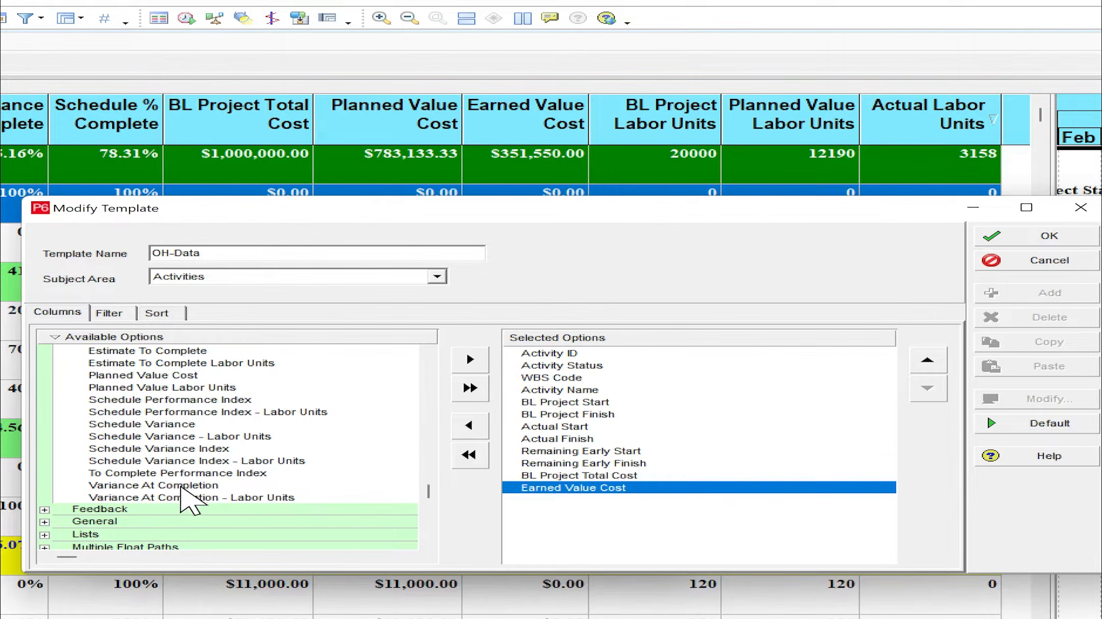
pyautogui.doubleClick(143, 376)
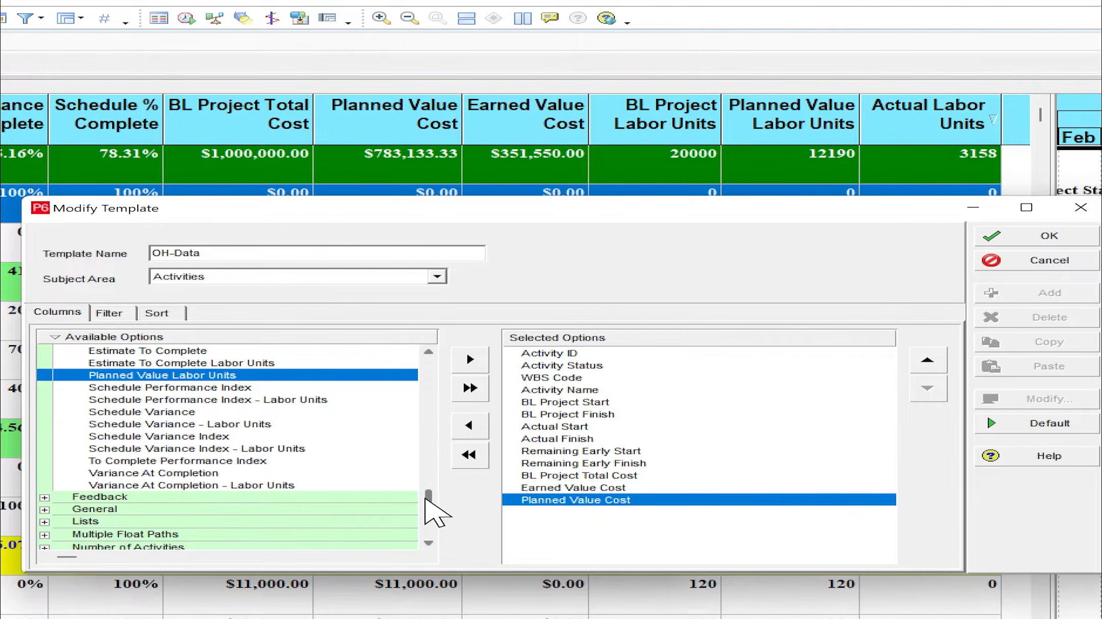
# Add the Budgeted Labor Units and Actual Labor Units columns from the Units group to the template.
pyautogui.moveTo(424, 500); pyautogui.dragTo(422, 362)
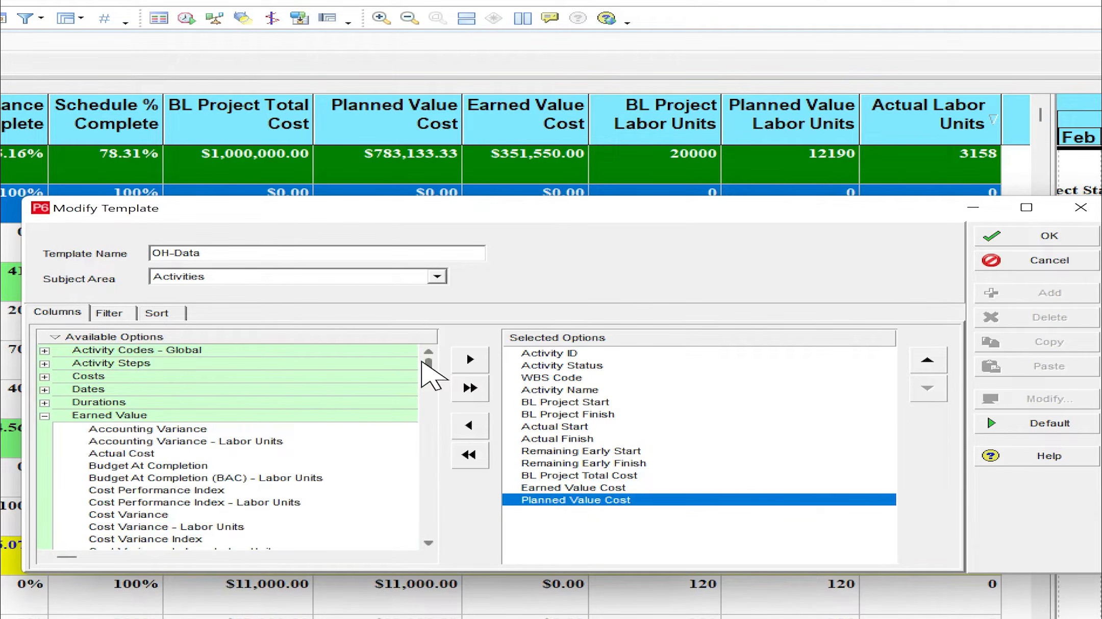
pyautogui.click(48, 529)
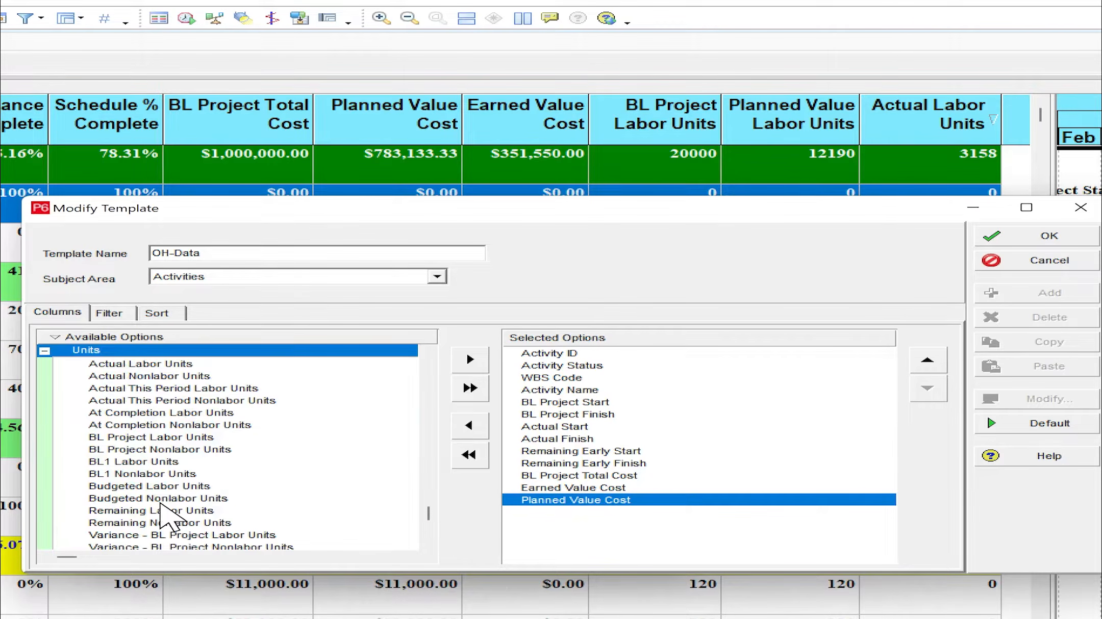
pyautogui.doubleClick(154, 487)
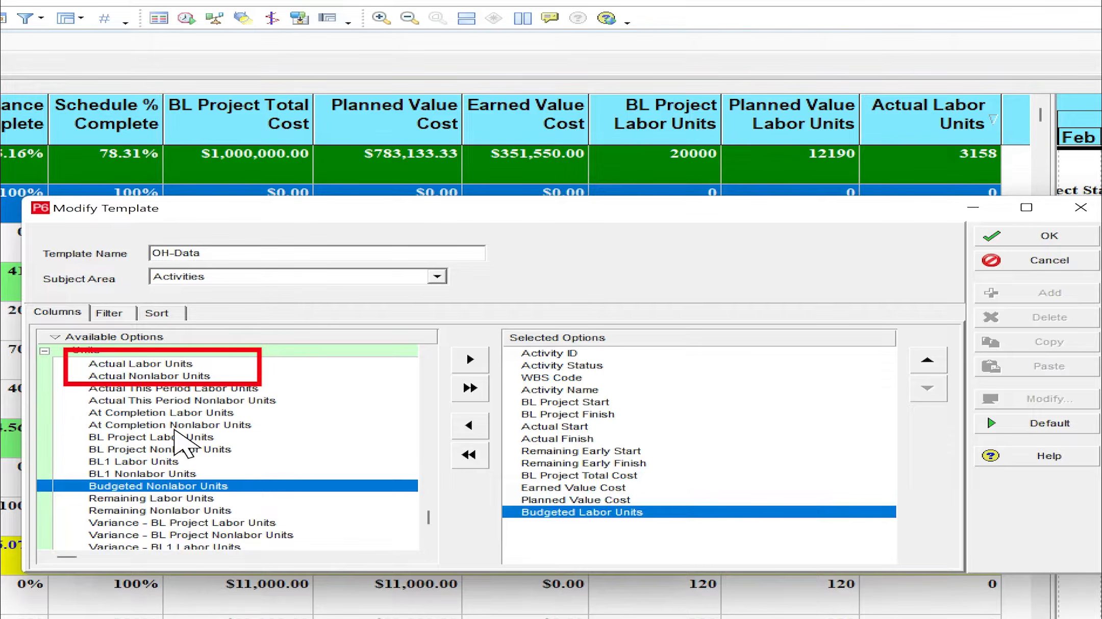
pyautogui.doubleClick(148, 364)
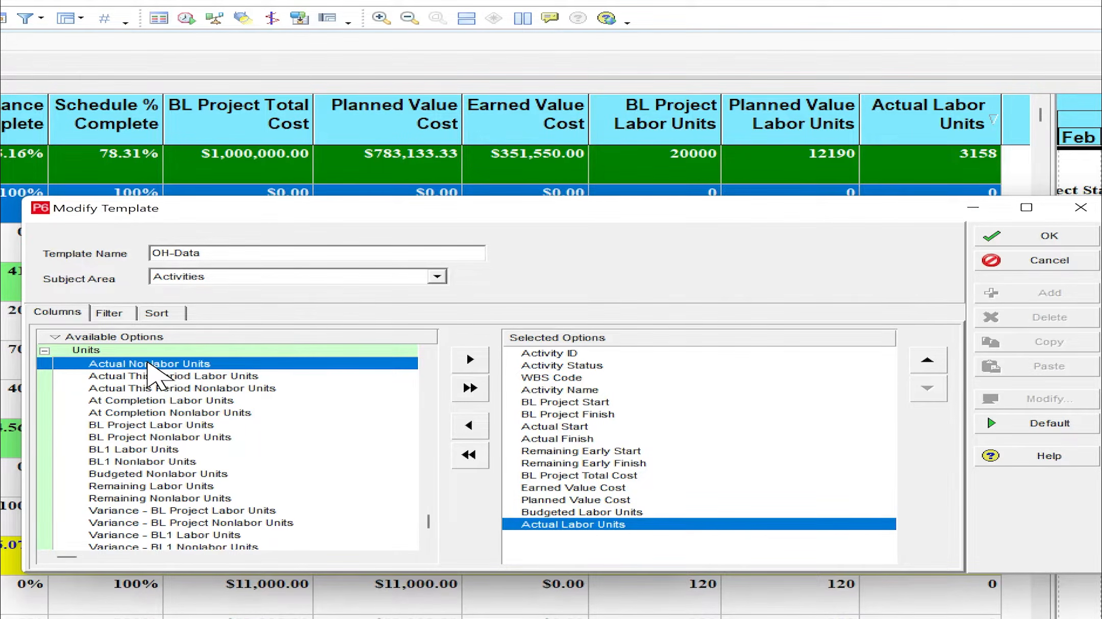
# Add the Planned Value Labor Units column from the Earned Value group and save the OH-Data template.
pyautogui.scroll(5, 148, 364)
pyautogui.scroll(10, 387, 360)
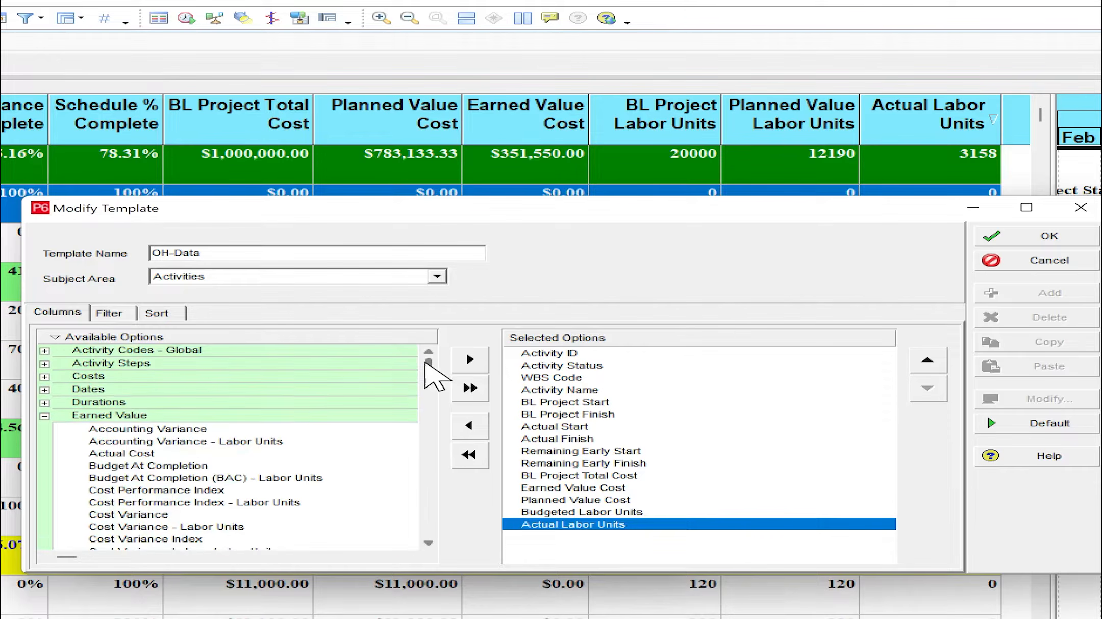
pyautogui.scroll(-5, 431, 381)
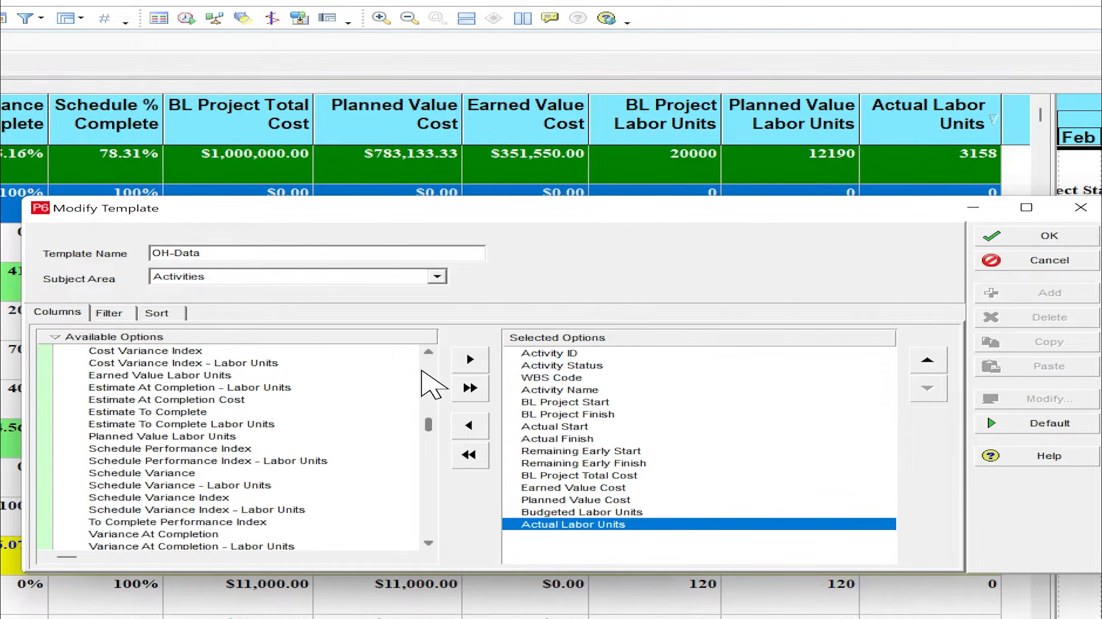
pyautogui.click(186, 436)
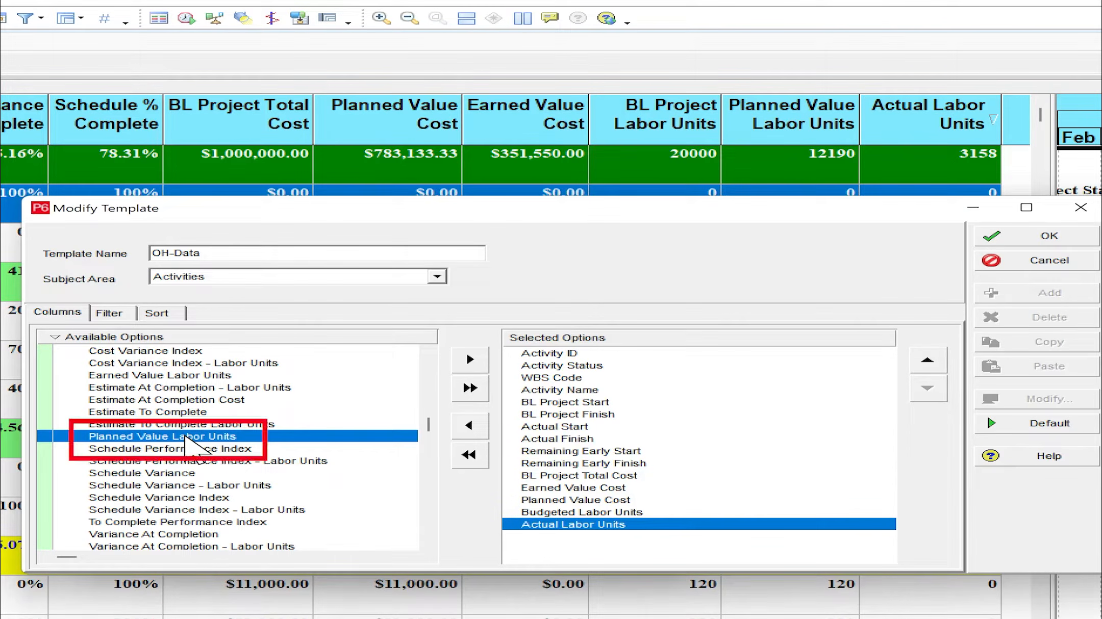
pyautogui.doubleClick(158, 437)
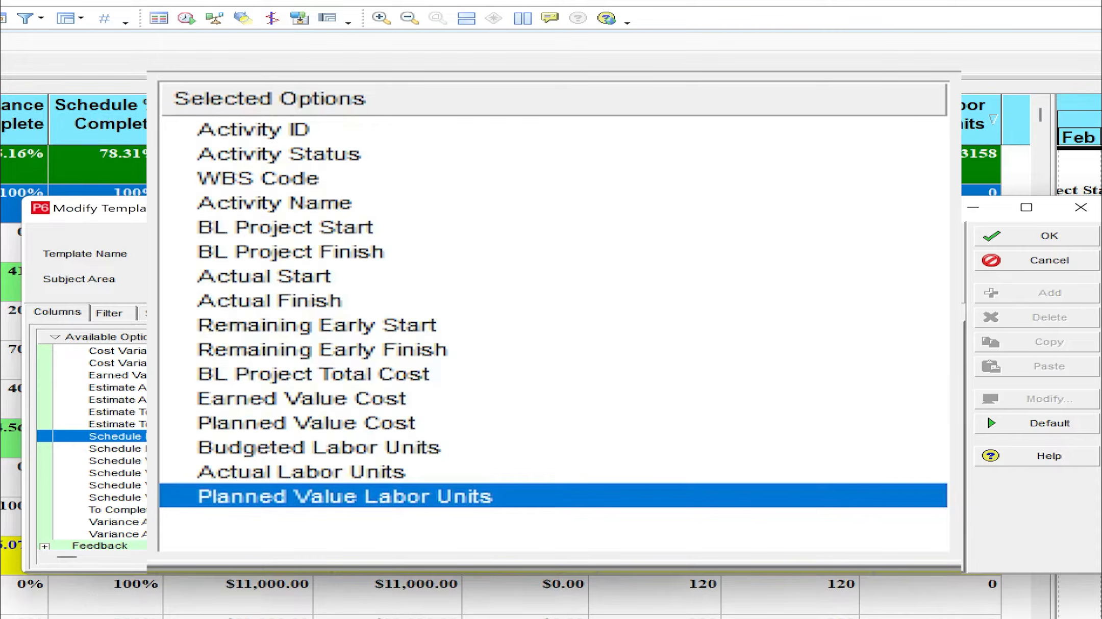
pyautogui.click(1049, 236)
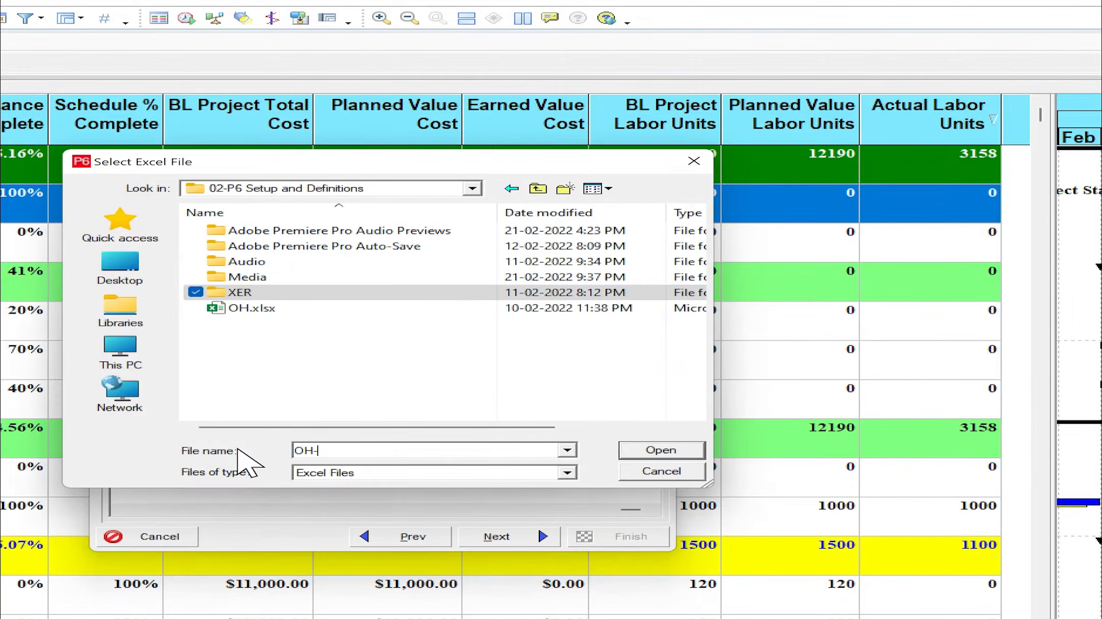
# Name the export file OH-Data.xlsx in the 02-P6 Setup and Definitions folder and finish the export.
pyautogui.write('Data.xlsx')
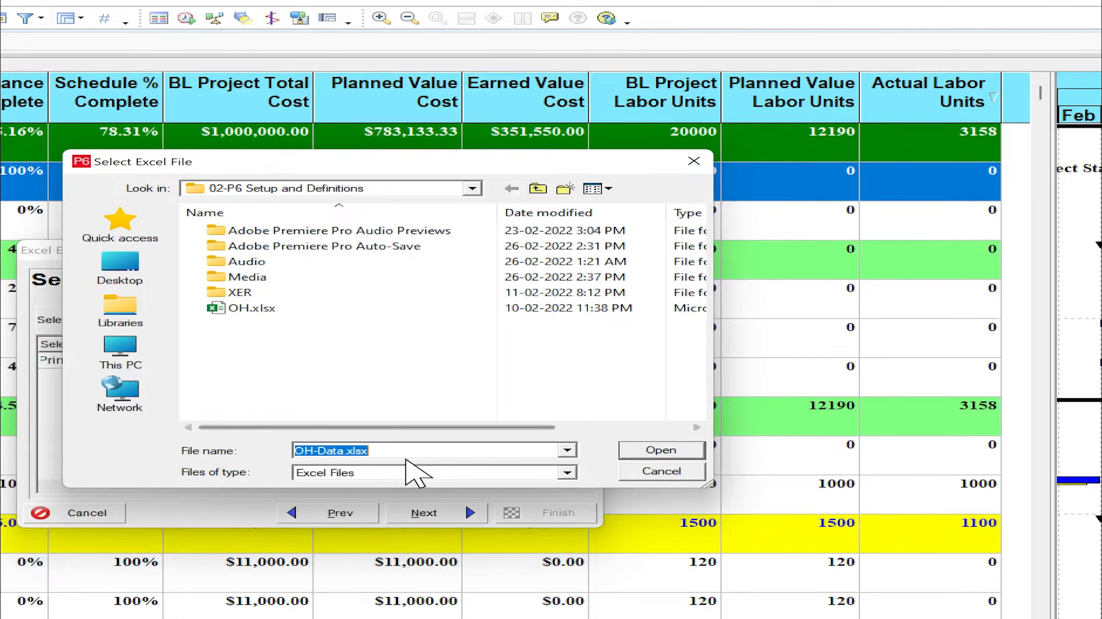
pyautogui.click(660, 450)
pyautogui.click(459, 515)
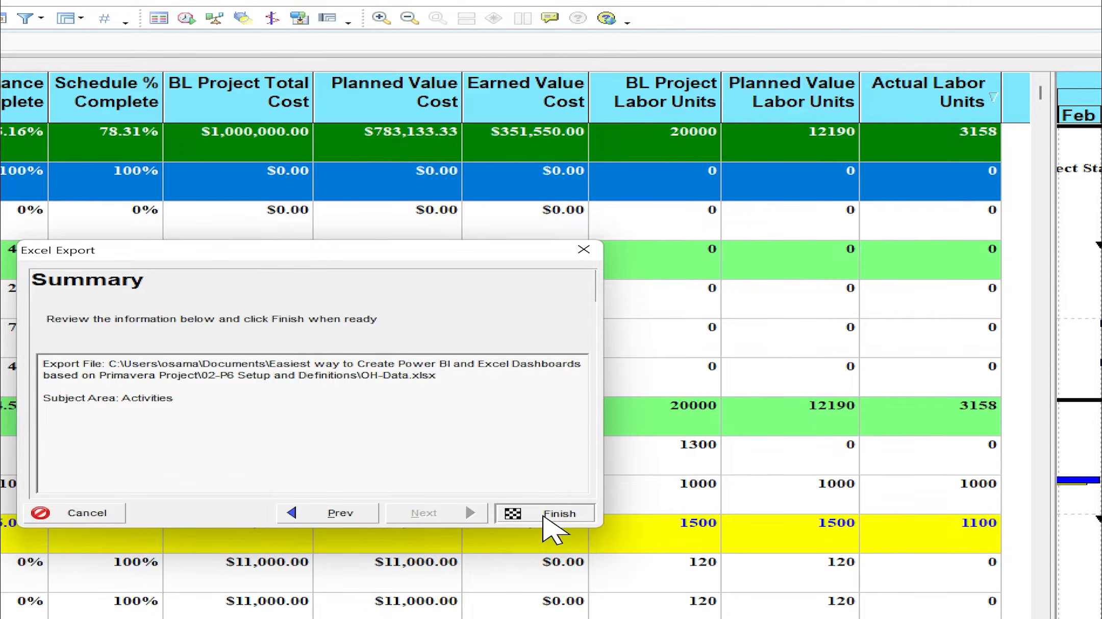
pyautogui.click(543, 514)
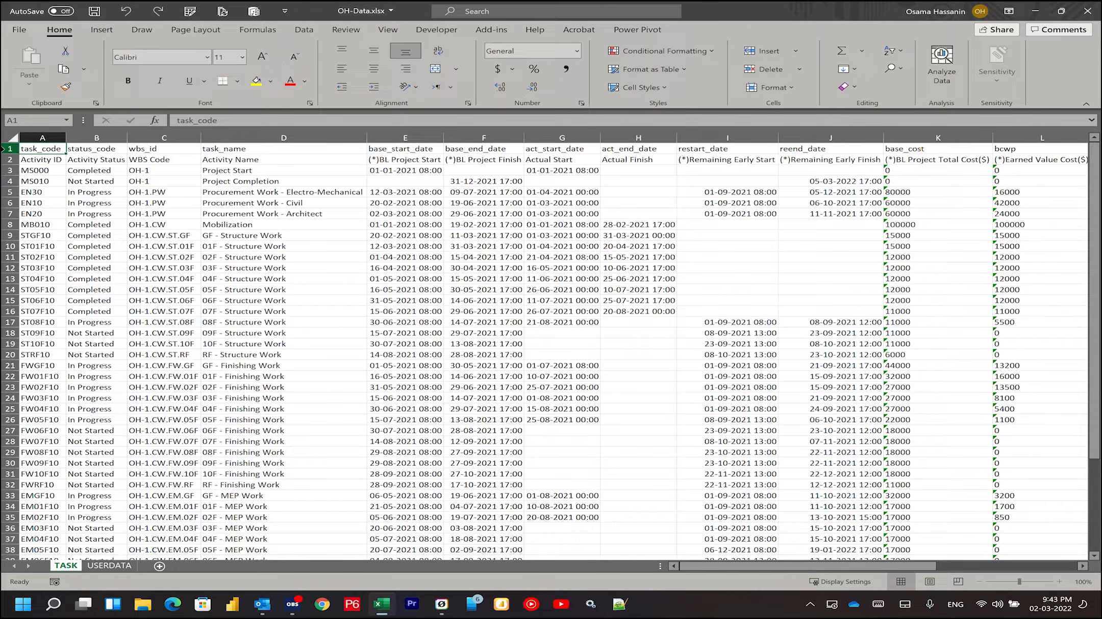
# In Excel, examine the two header rows of the exported TASK sheet, comparing the field codes in row 1 with the column titles in row 2.
pyautogui.click(8, 148)
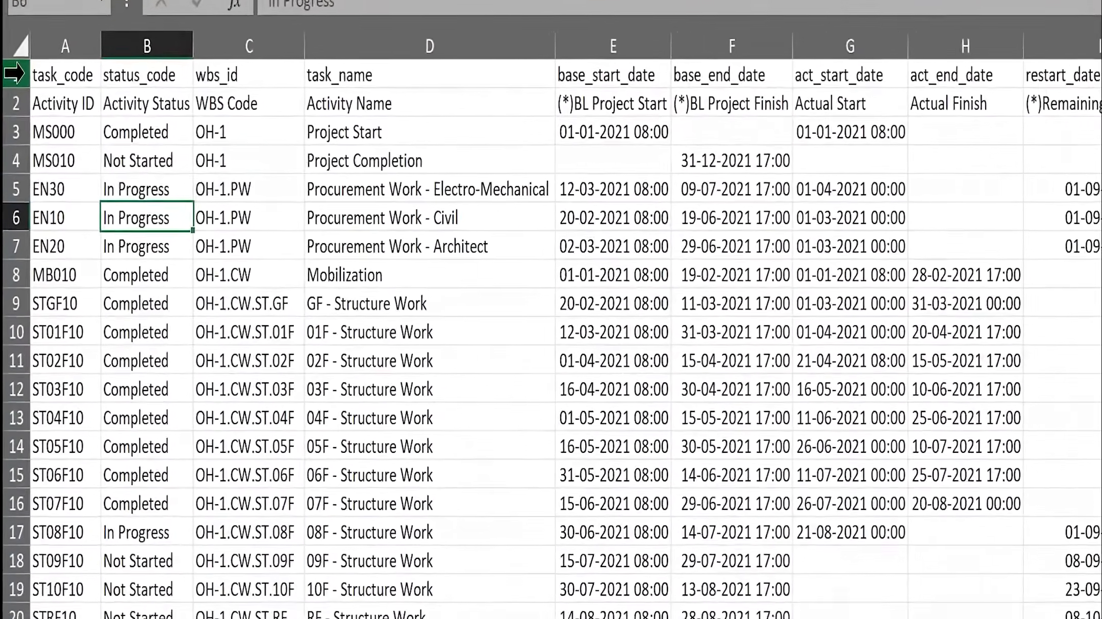
pyautogui.moveTo(14, 74); pyautogui.dragTo(15, 104)
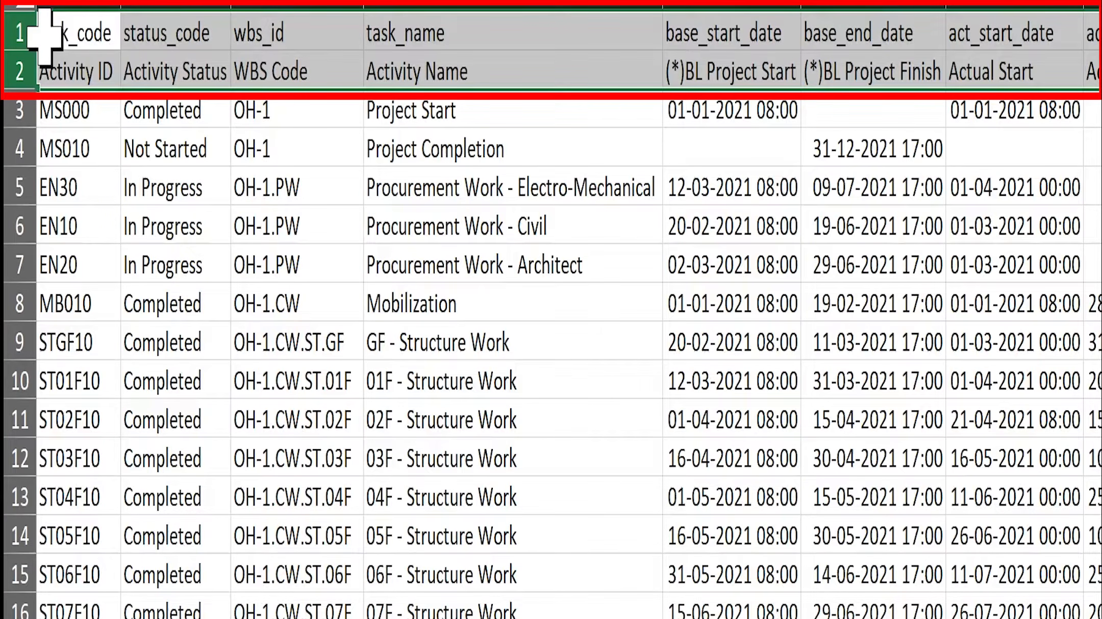
pyautogui.moveTo(19, 32); pyautogui.dragTo(19, 36)
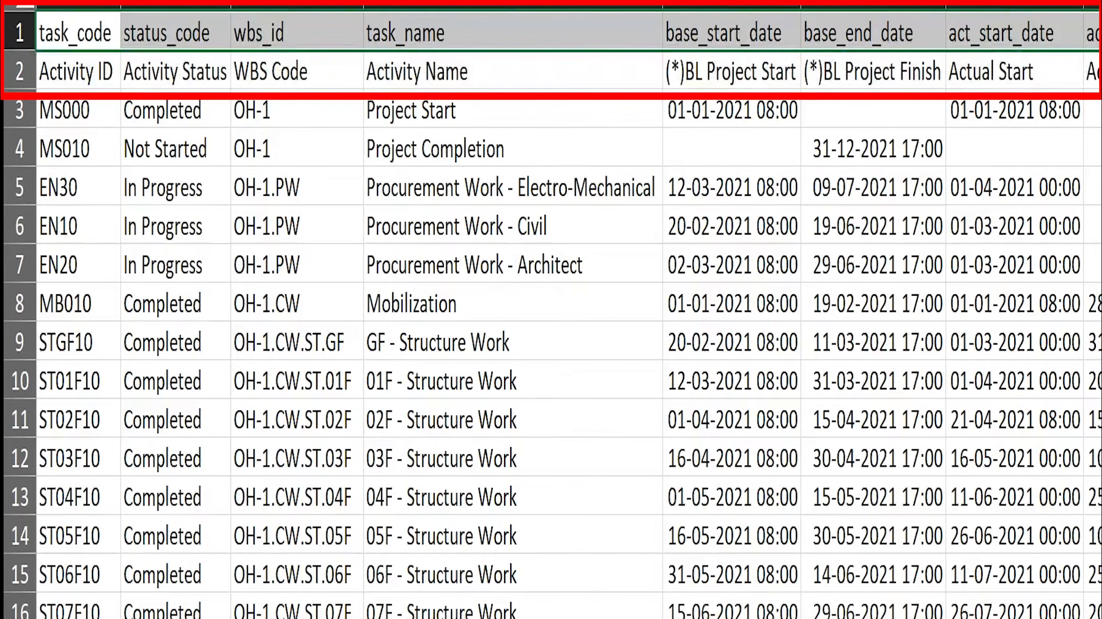
pyautogui.click(68, 71)
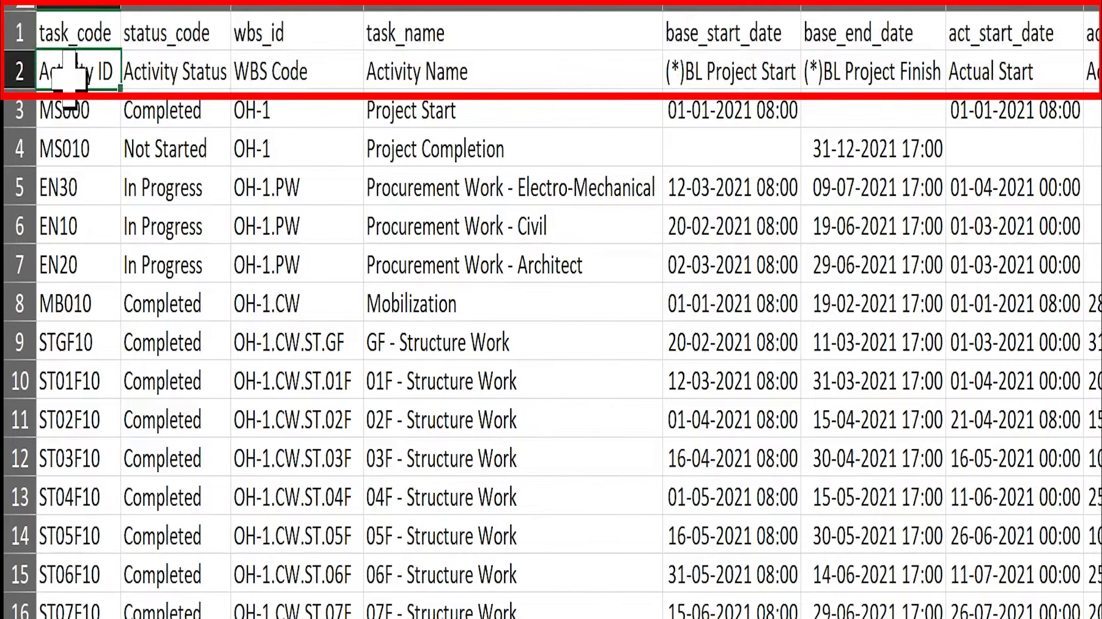
pyautogui.moveTo(69, 79); pyautogui.dragTo(154, 64)
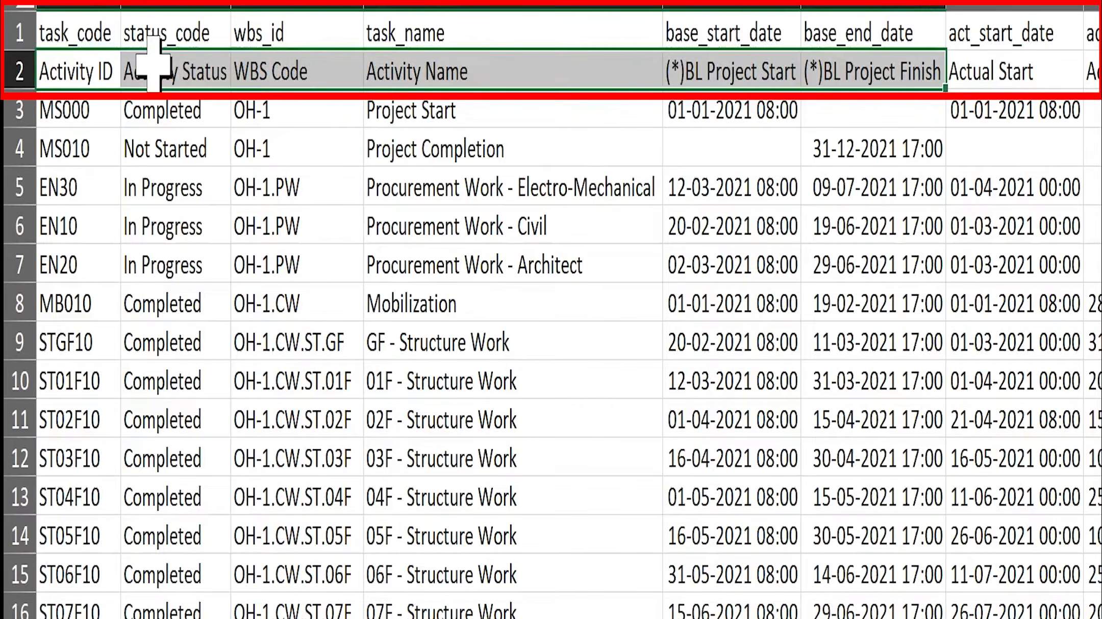
pyautogui.click(56, 70)
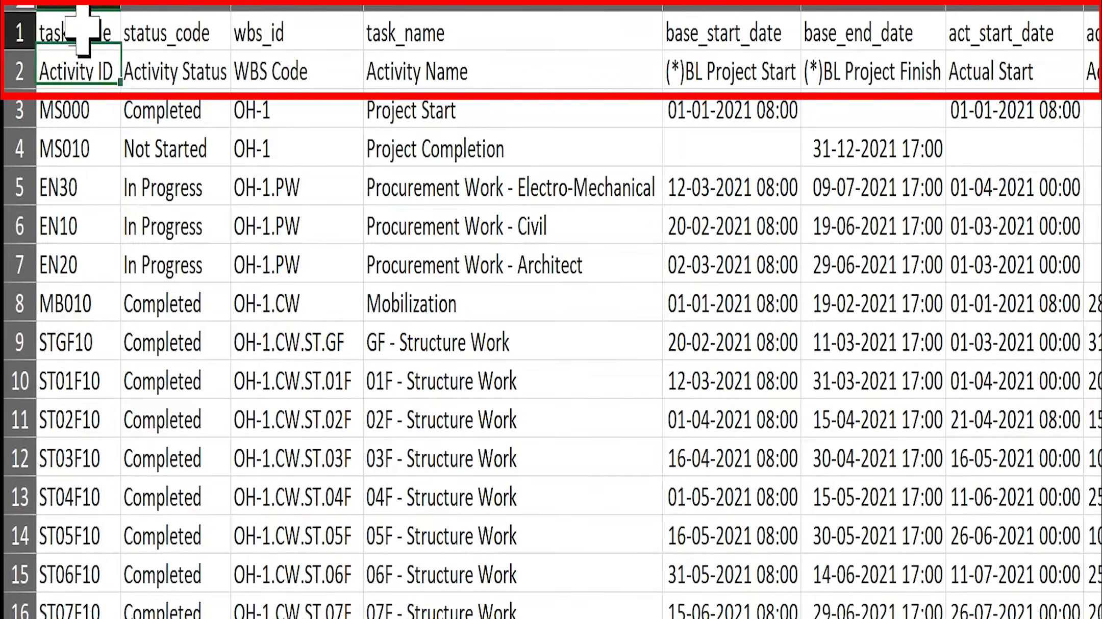
pyautogui.click(194, 37)
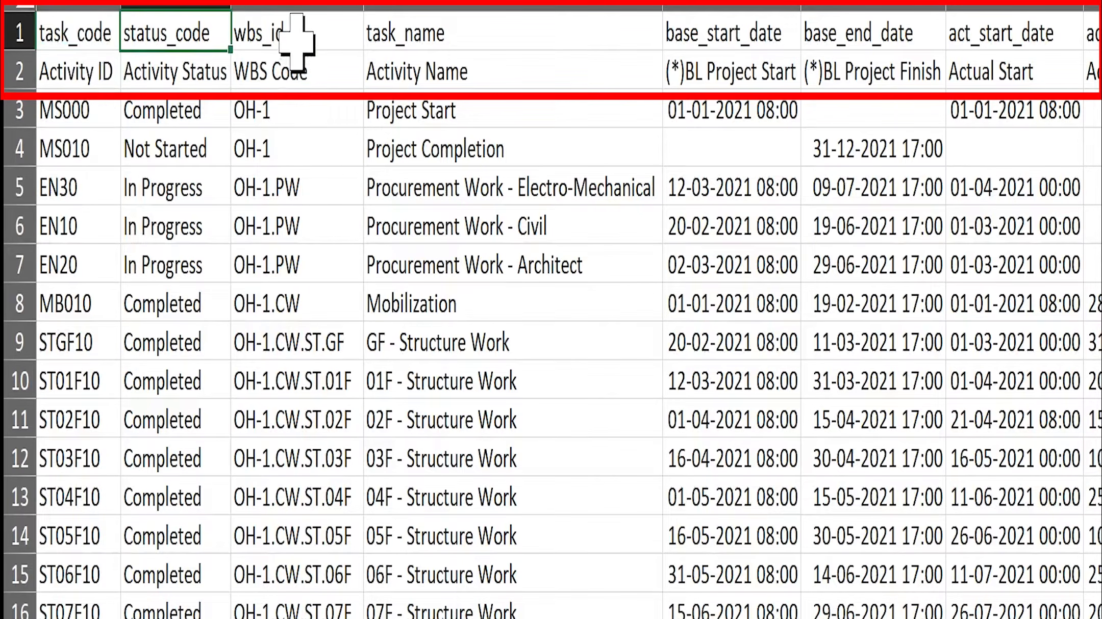
pyautogui.click(296, 37)
pyautogui.click(306, 77)
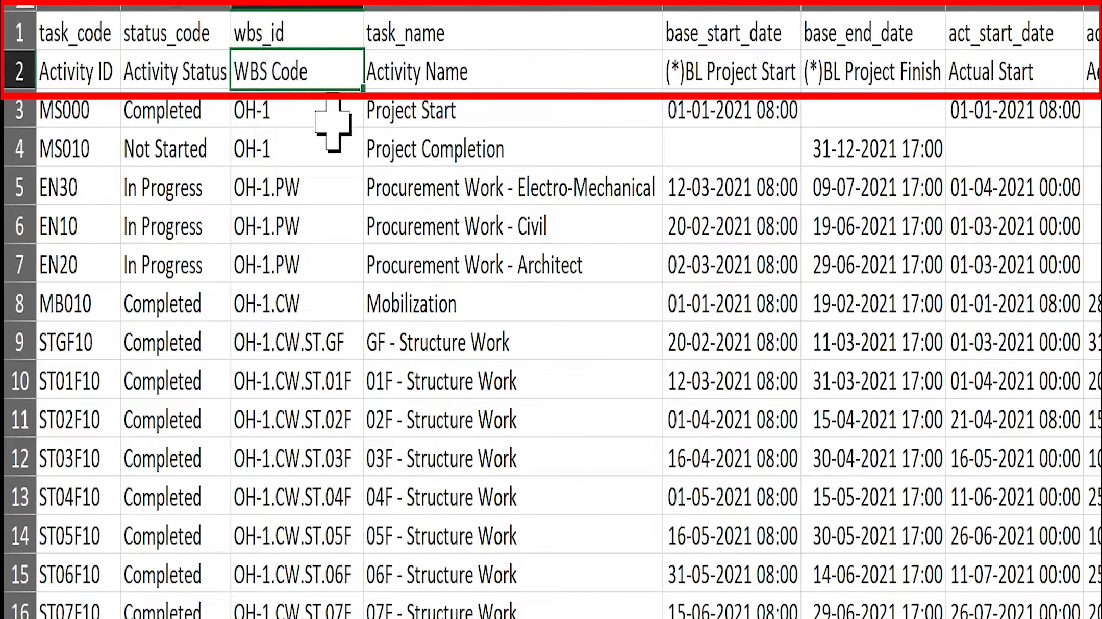
pyautogui.click(484, 35)
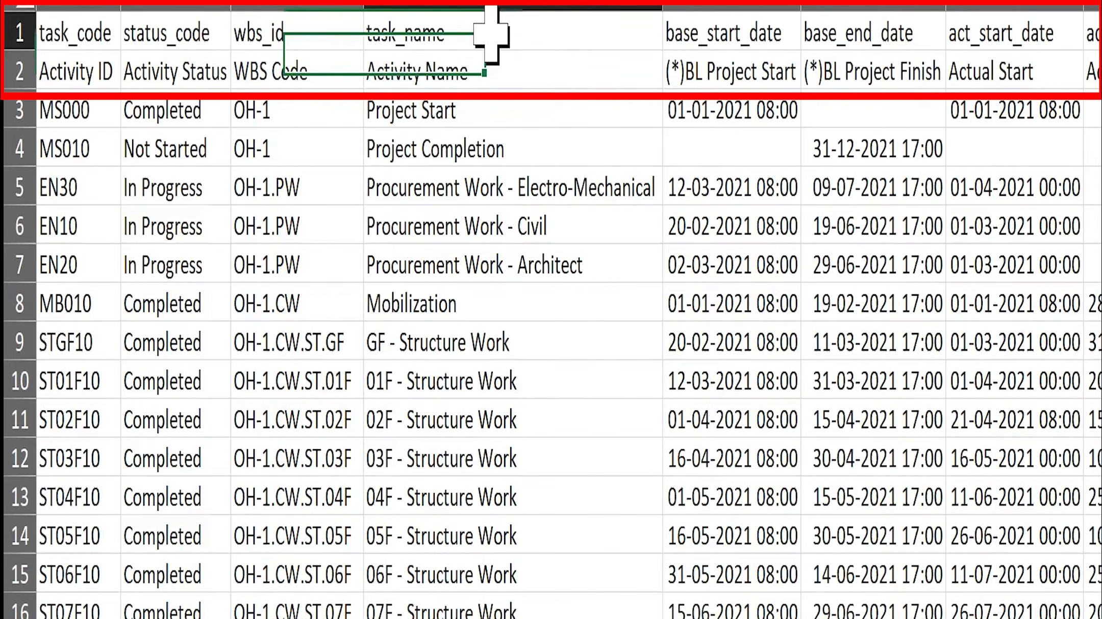
pyautogui.click(472, 78)
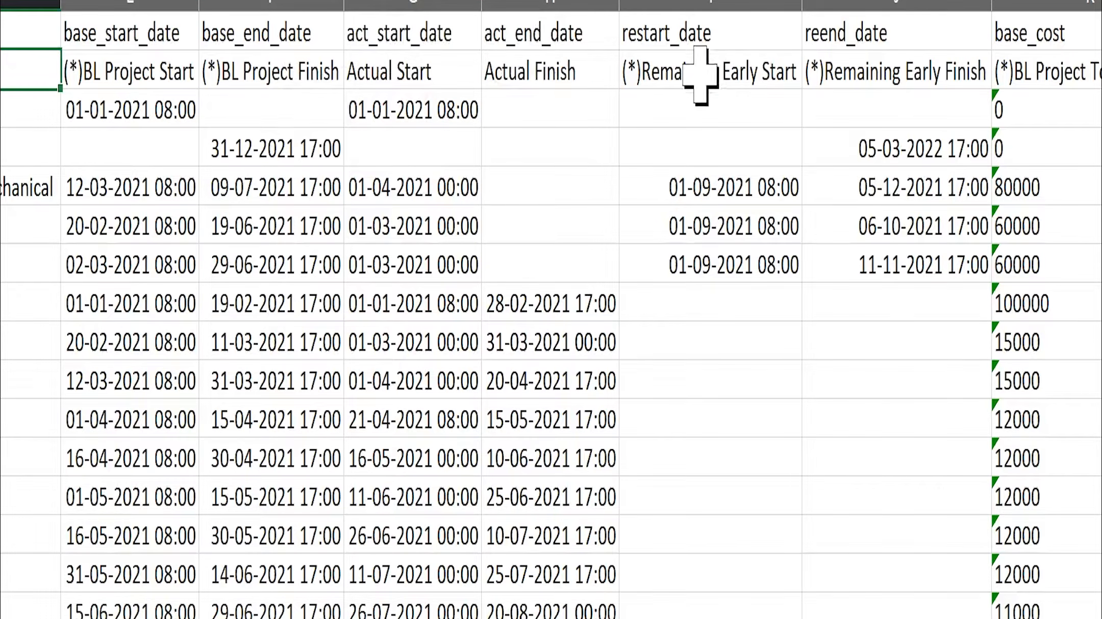
# Examine the field codes and titles of the cost and labor unit columns, from BL Project Total Cost to Planned Value Labor Units.
pyautogui.click(102, 194)
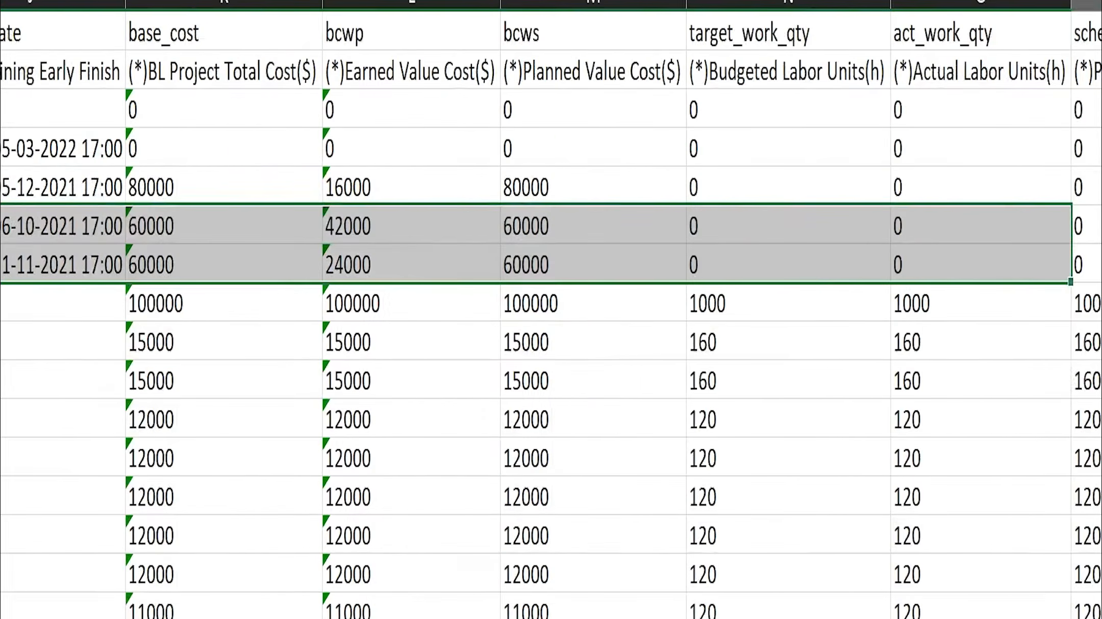
pyautogui.moveTo(1097, 241); pyautogui.dragTo(367, 241)
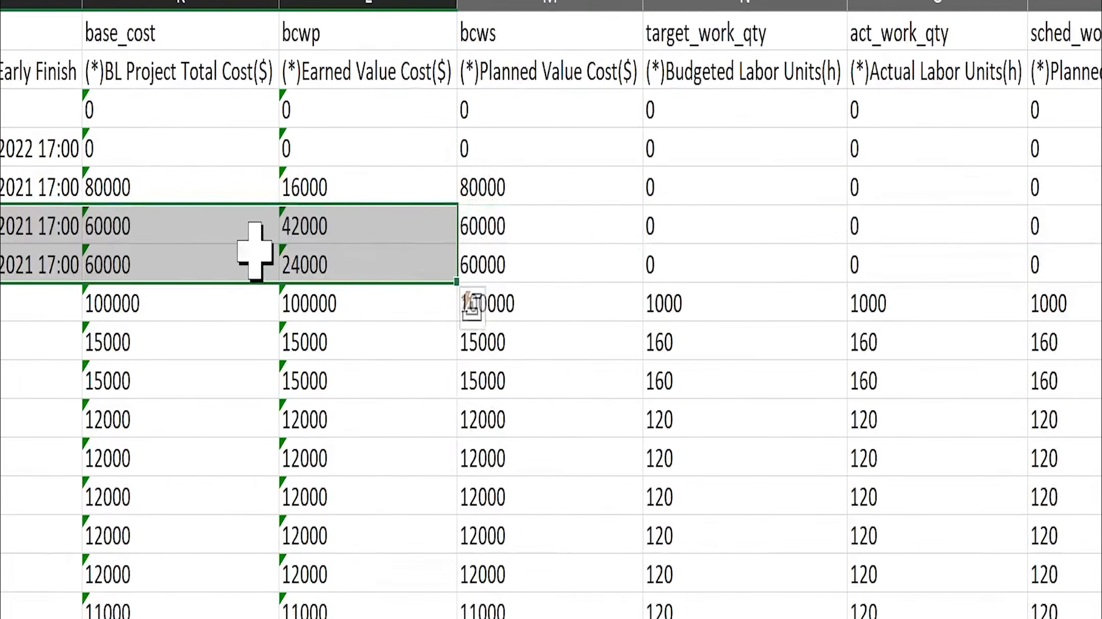
pyautogui.click(143, 34)
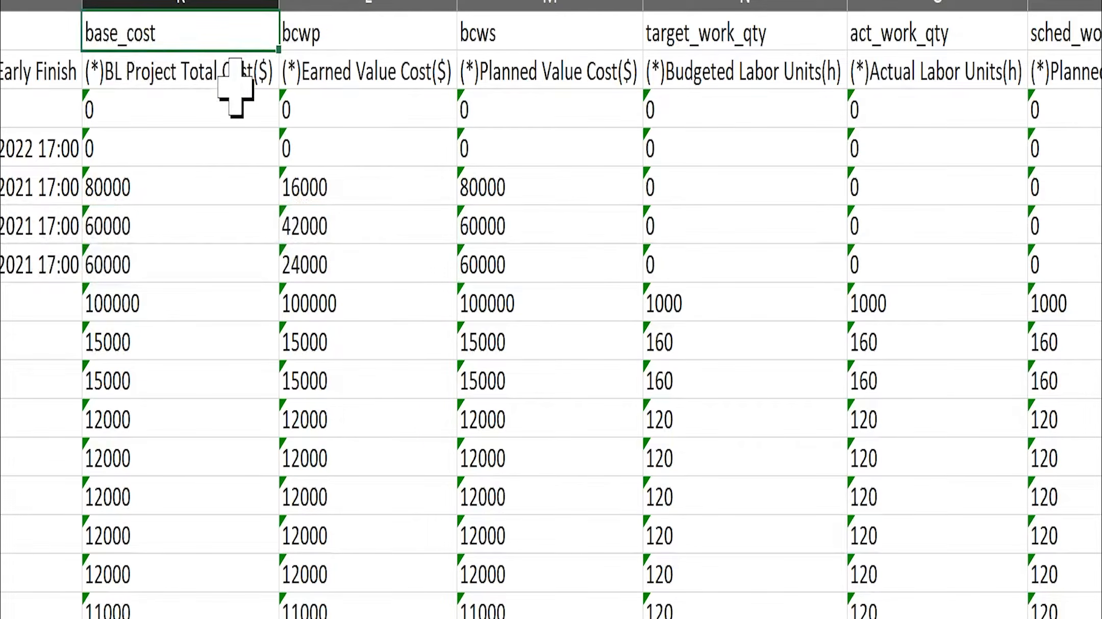
pyautogui.click(371, 36)
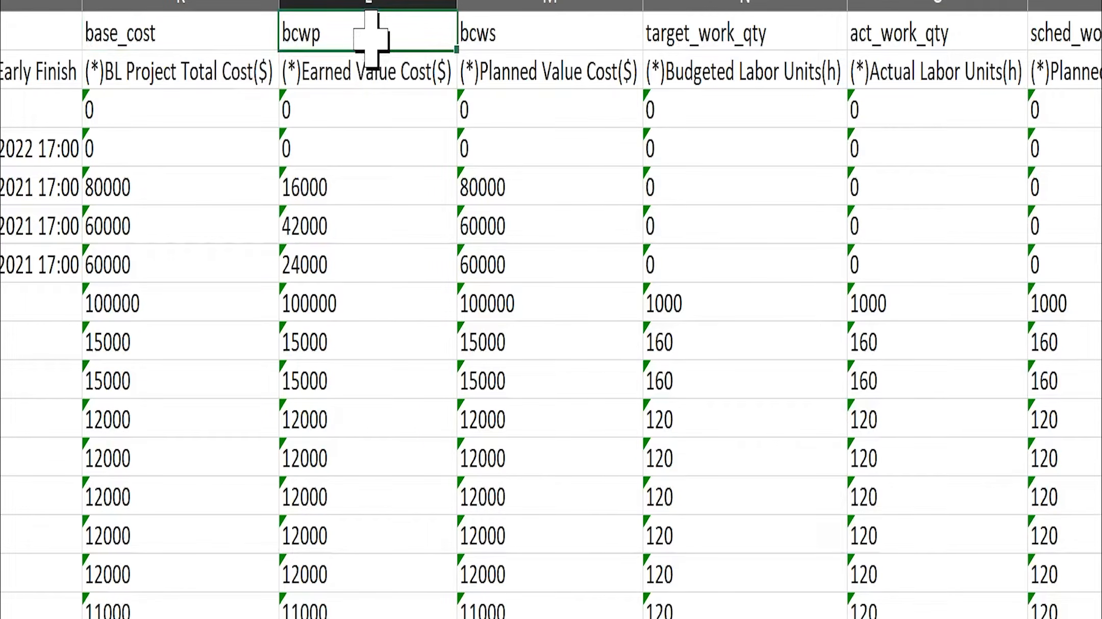
pyautogui.click(557, 34)
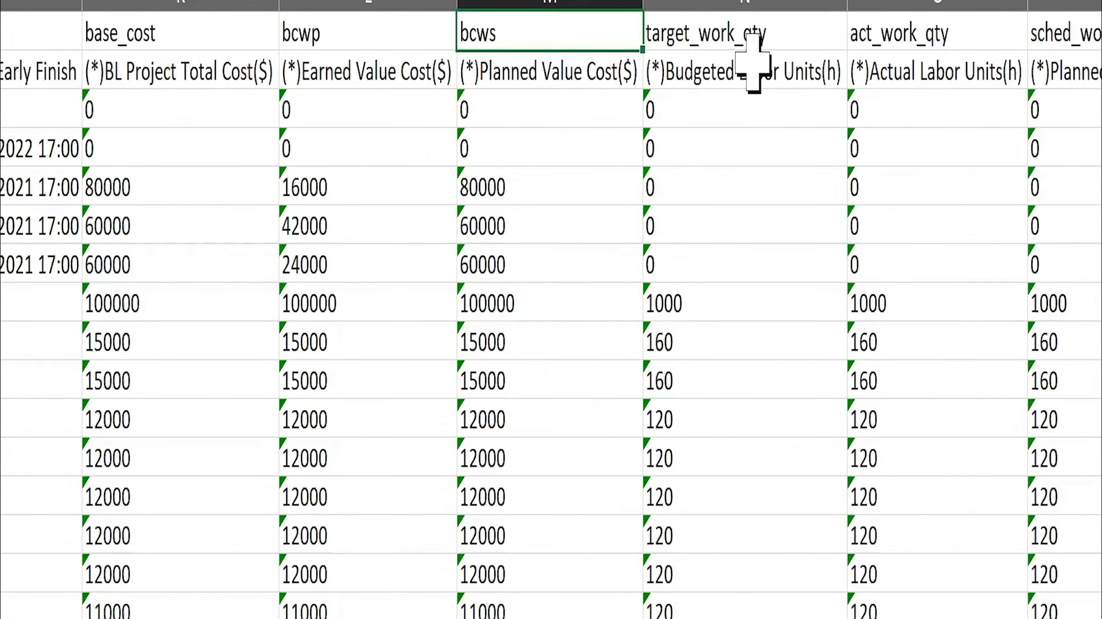
pyautogui.click(724, 41)
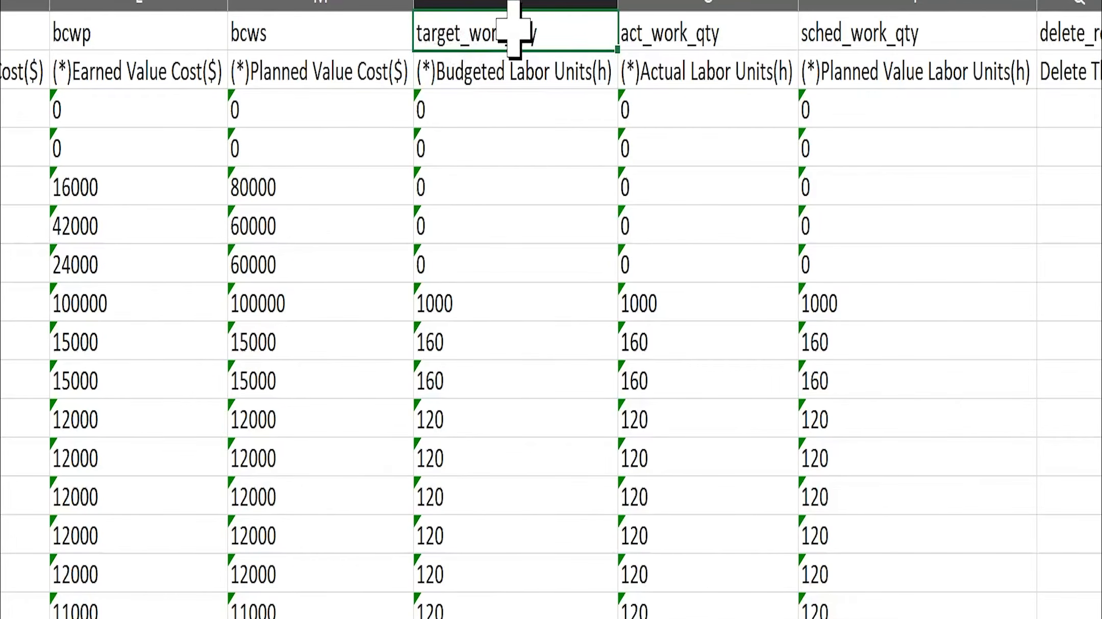
pyautogui.click(499, 81)
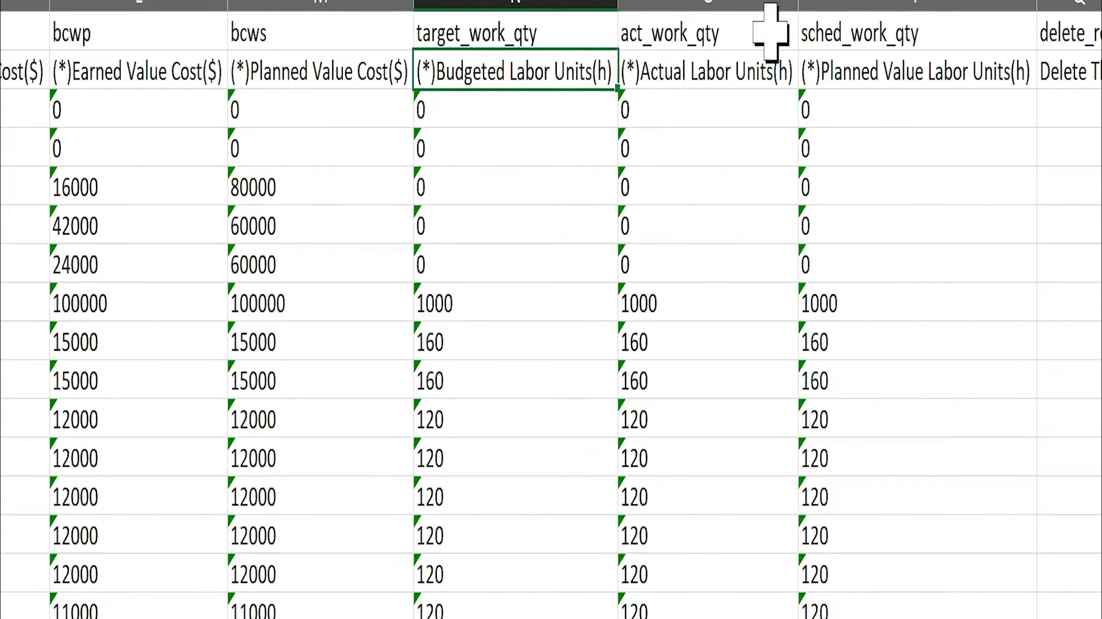
pyautogui.click(700, 76)
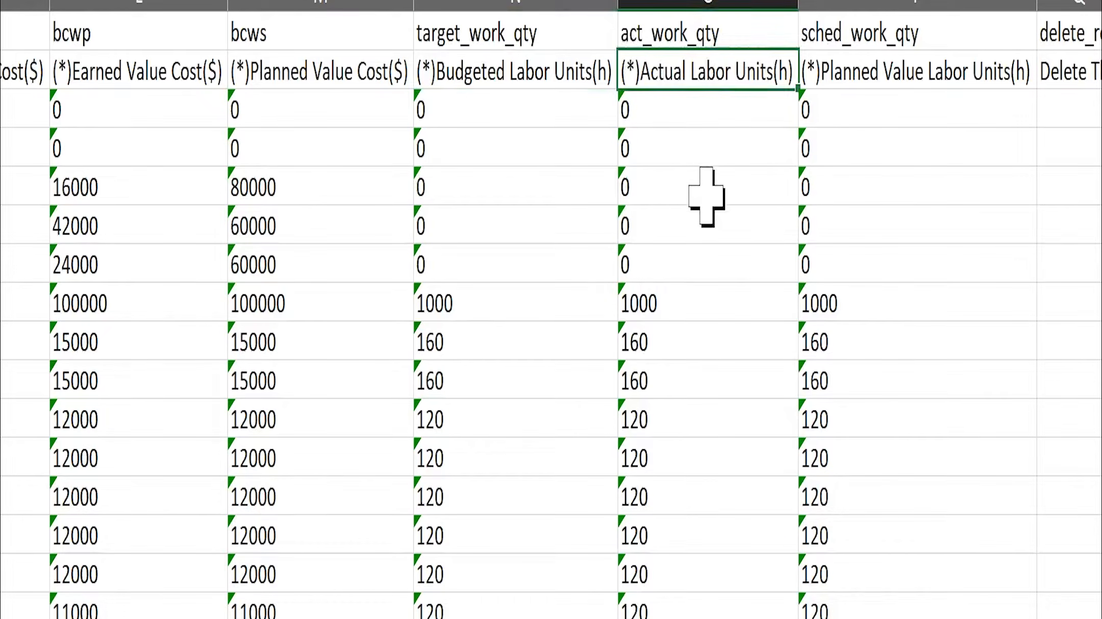
pyautogui.click(870, 81)
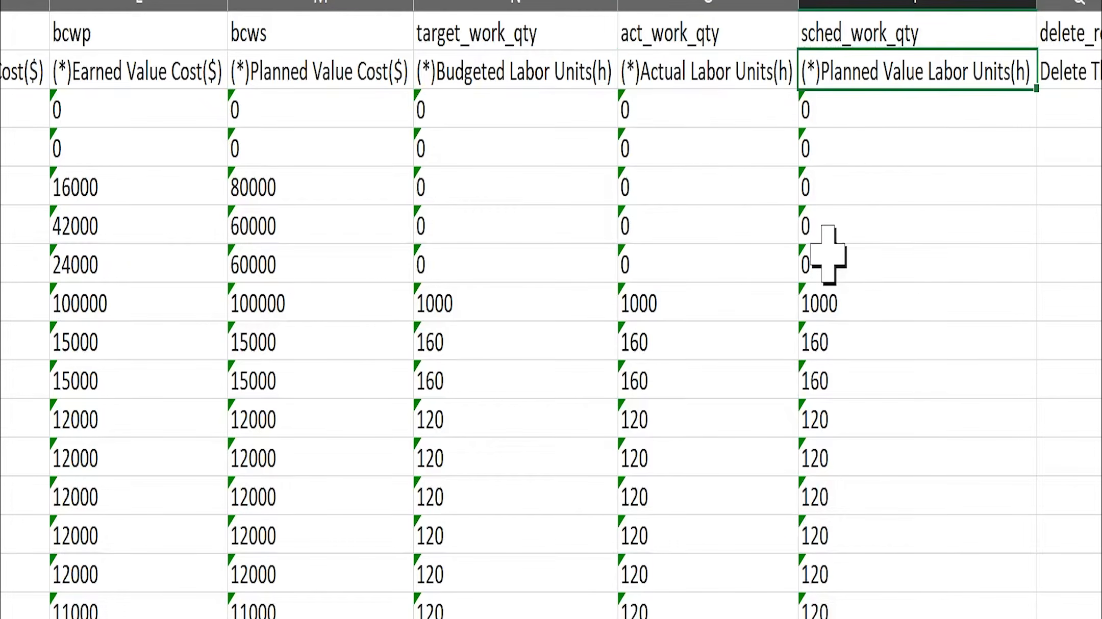
pyautogui.click(34, 392)
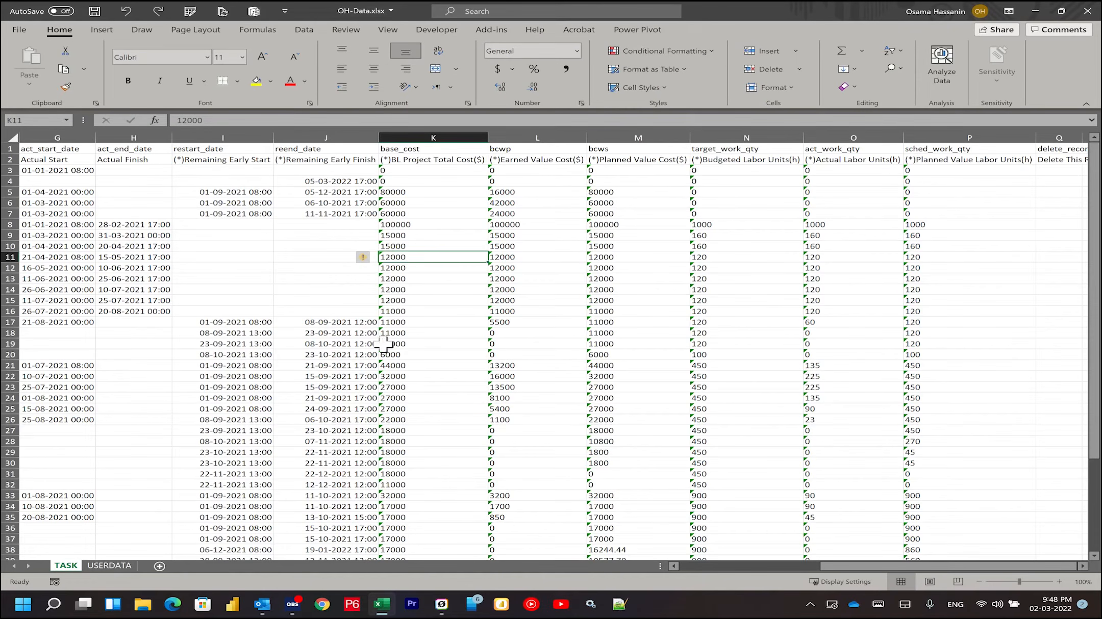
# Switch to Power BI Desktop, collapse the Fields pane and connect to the Excel workbook OH-Data.xlsx in the 02-P6 Setup and Definitions folder.
pyautogui.click(233, 605)
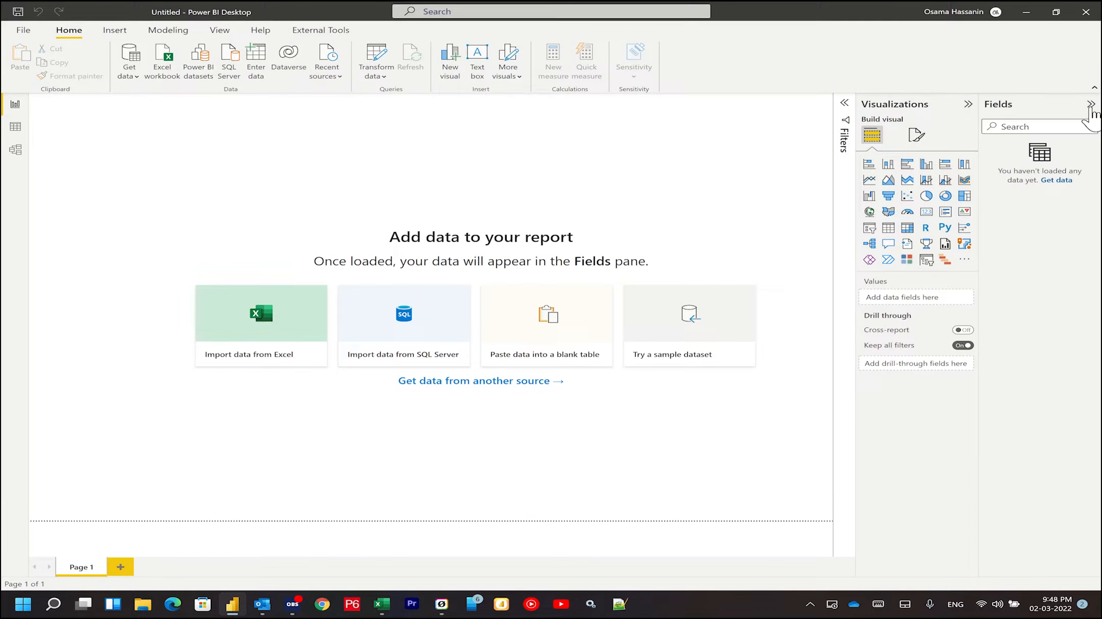
pyautogui.click(1089, 105)
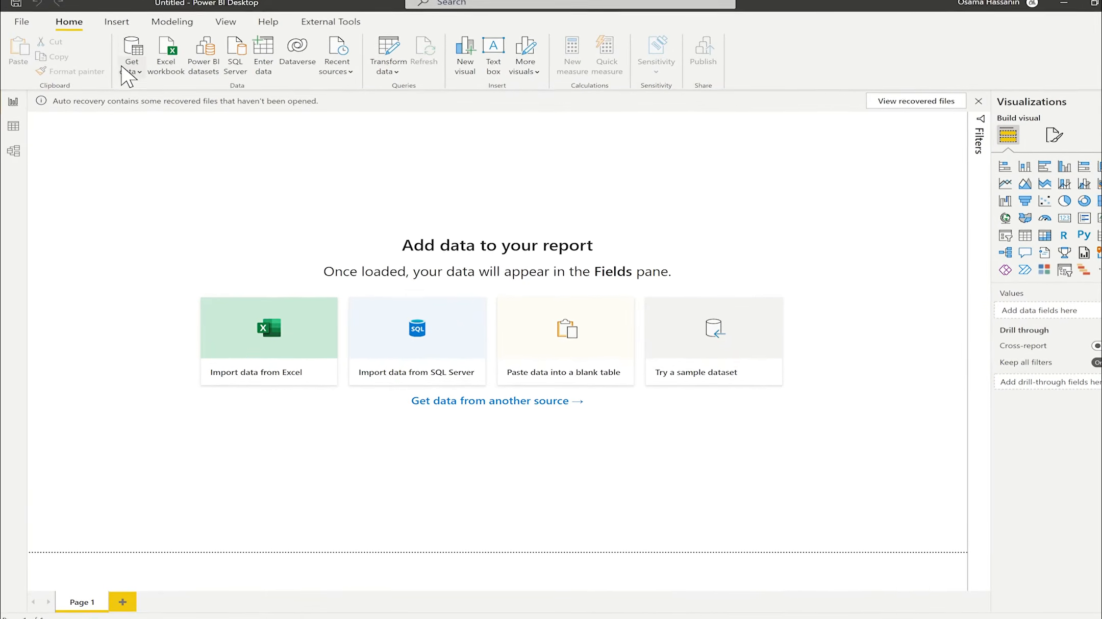
pyautogui.click(131, 75)
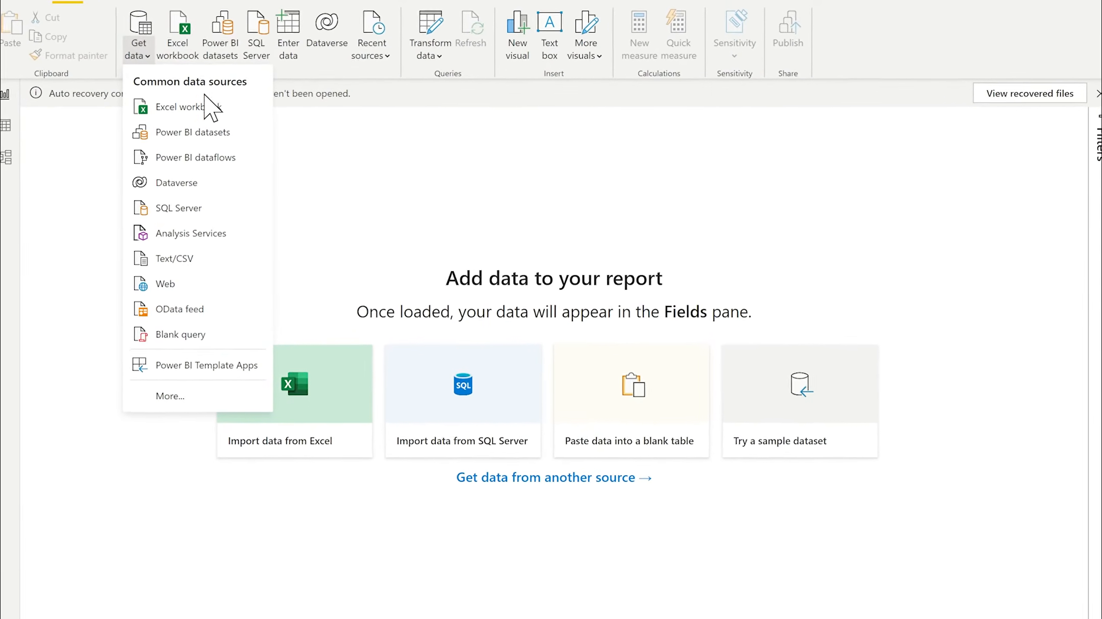
pyautogui.click(204, 105)
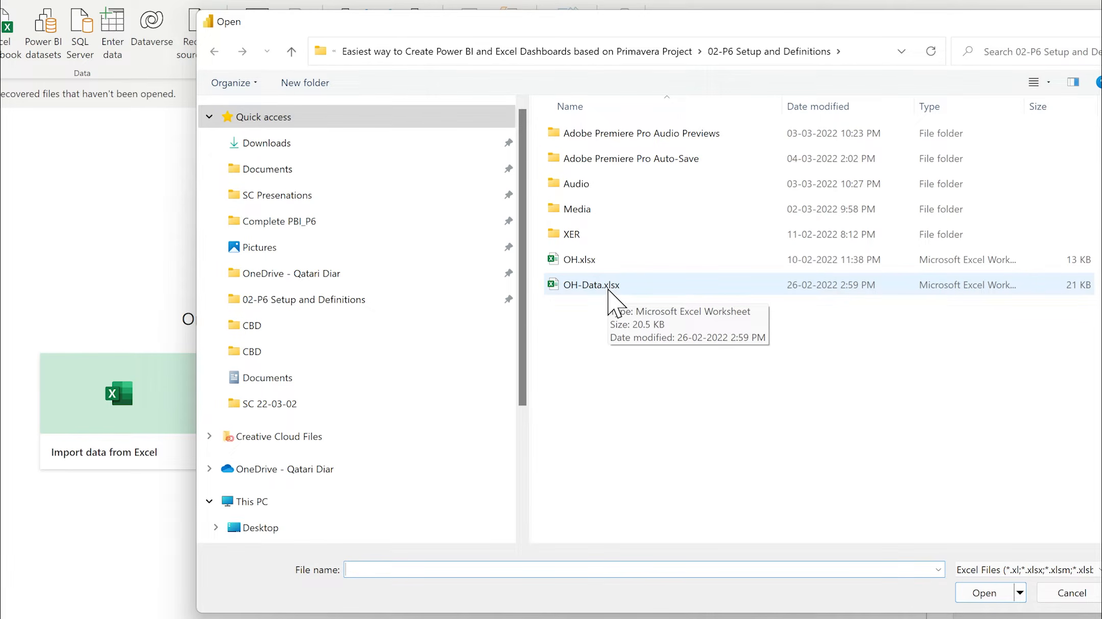
pyautogui.doubleClick(607, 287)
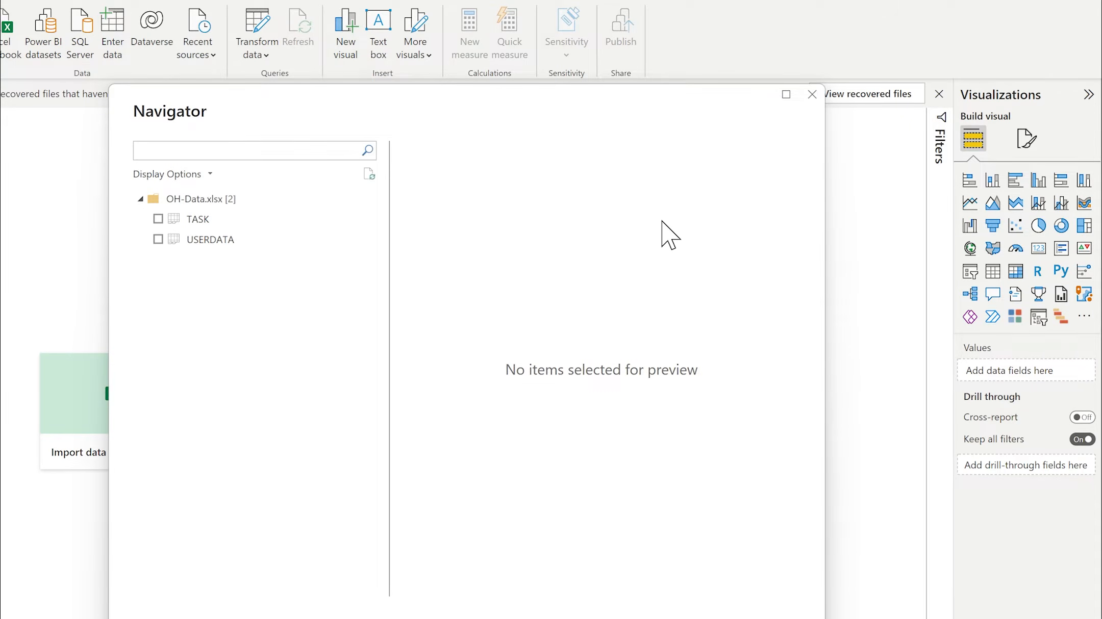
# Choose the TASK sheet for import, open it in Power Query Editor for transformation and refresh its data preview.
pyautogui.click(176, 219)
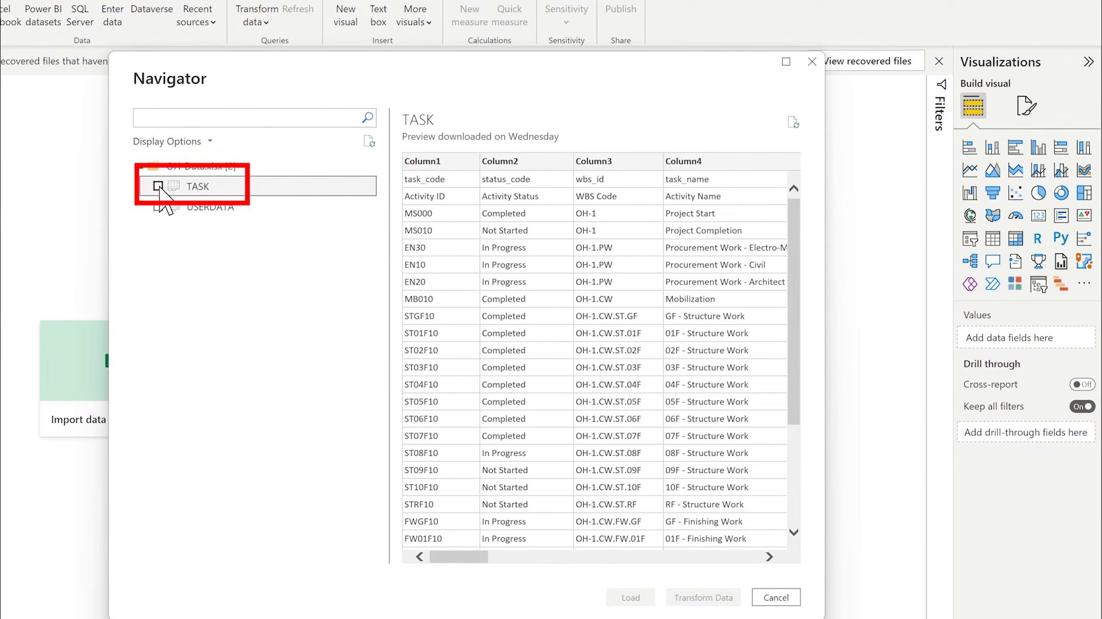
pyautogui.click(158, 186)
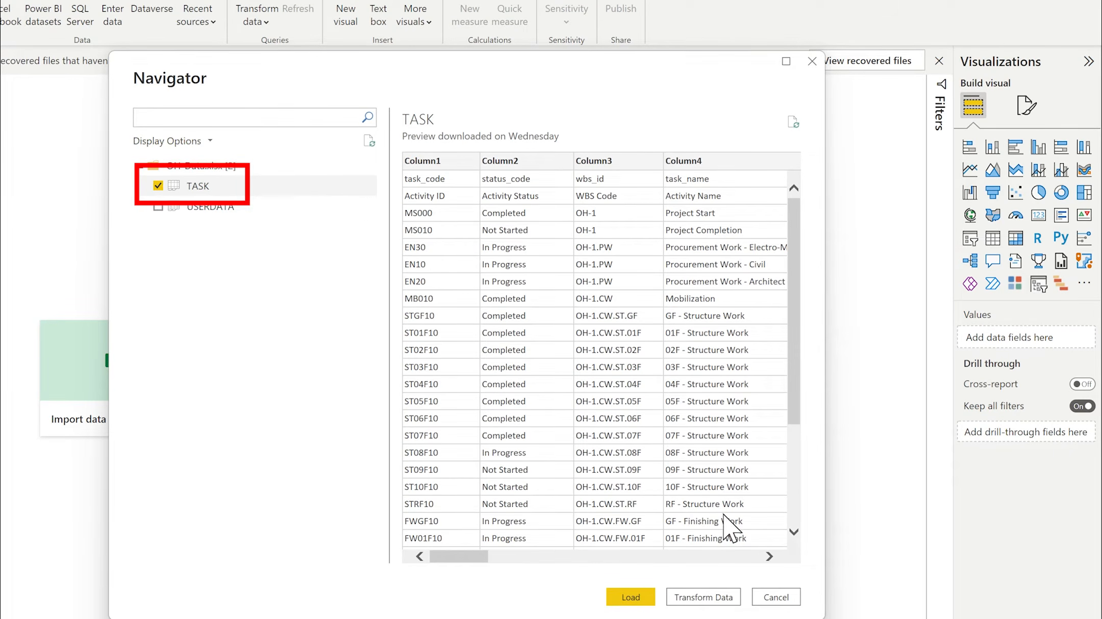
pyautogui.click(704, 597)
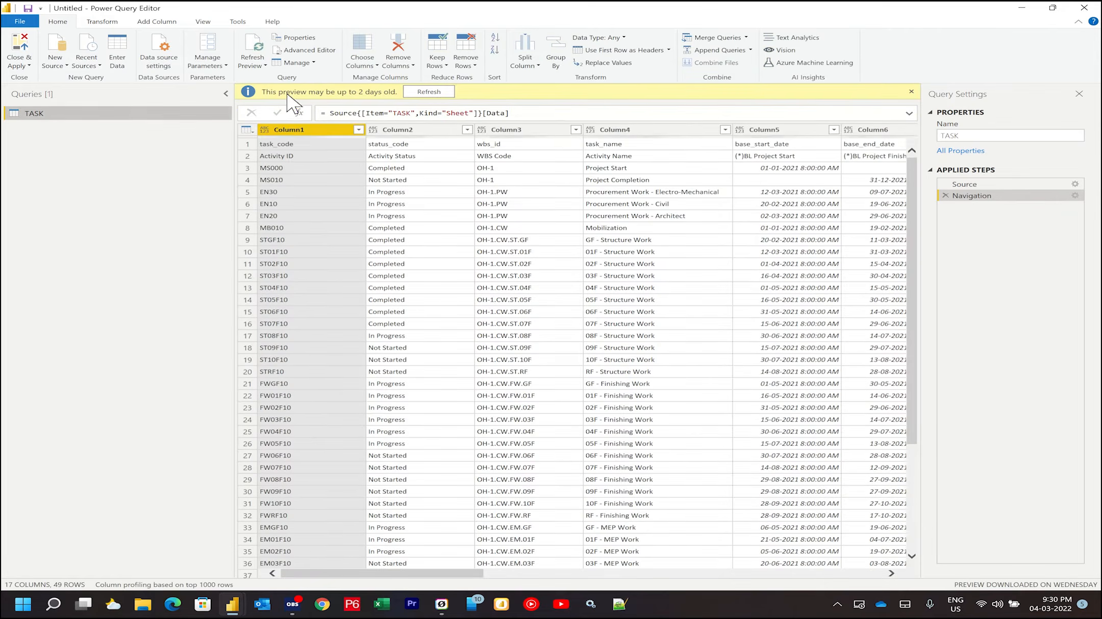
pyautogui.click(429, 93)
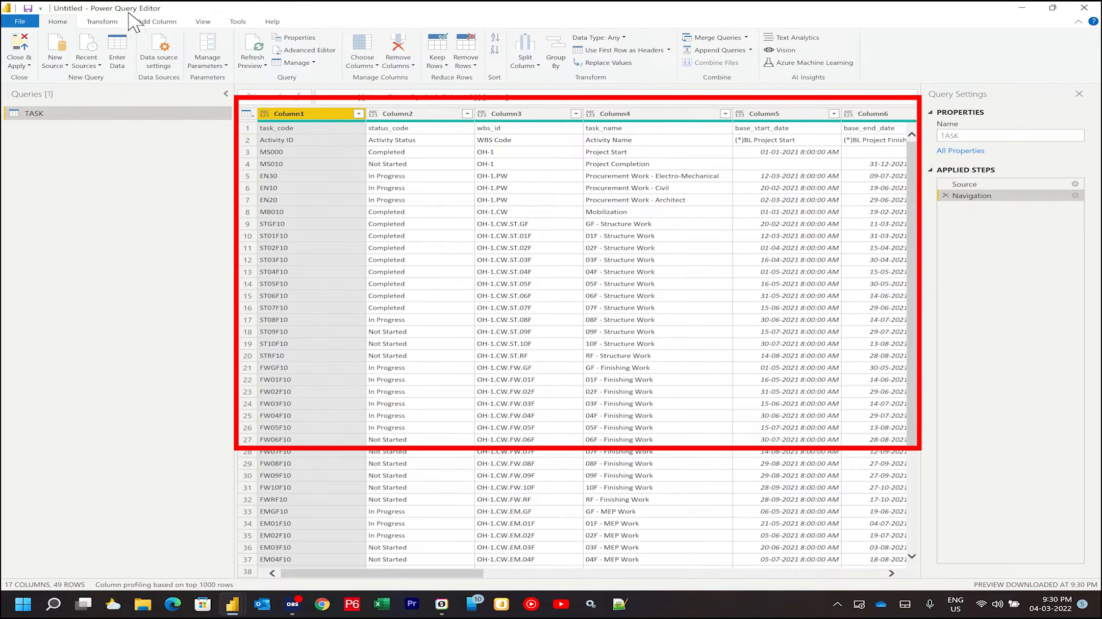
# Promote the first row of the TASK query, which holds the field codes, to column headers.
pyautogui.click(263, 128)
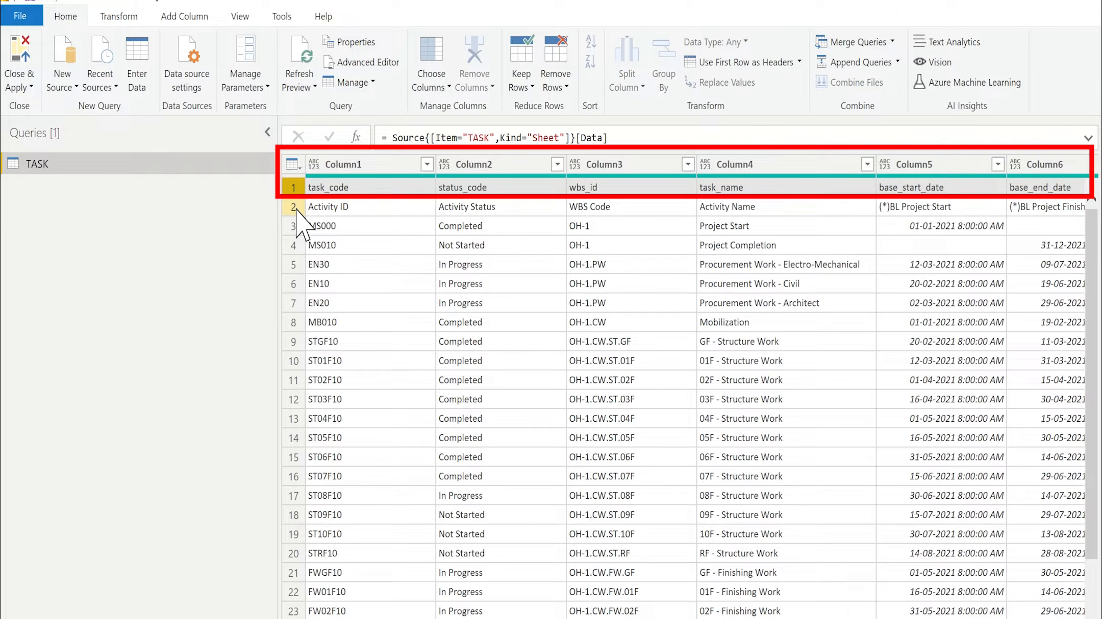
pyautogui.click(124, 21)
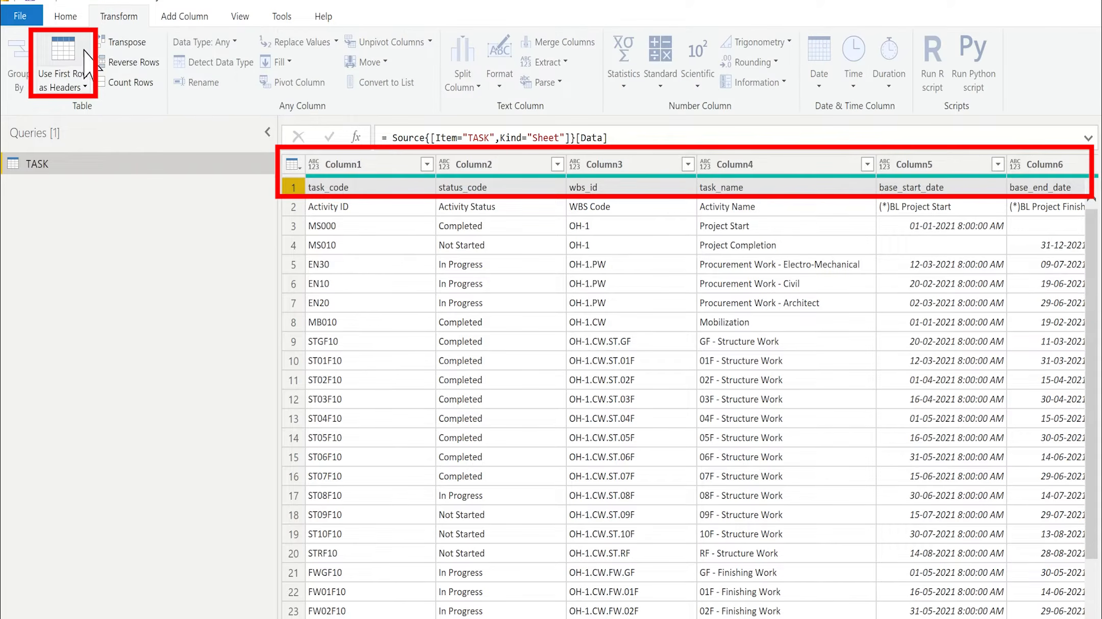
pyautogui.click(72, 86)
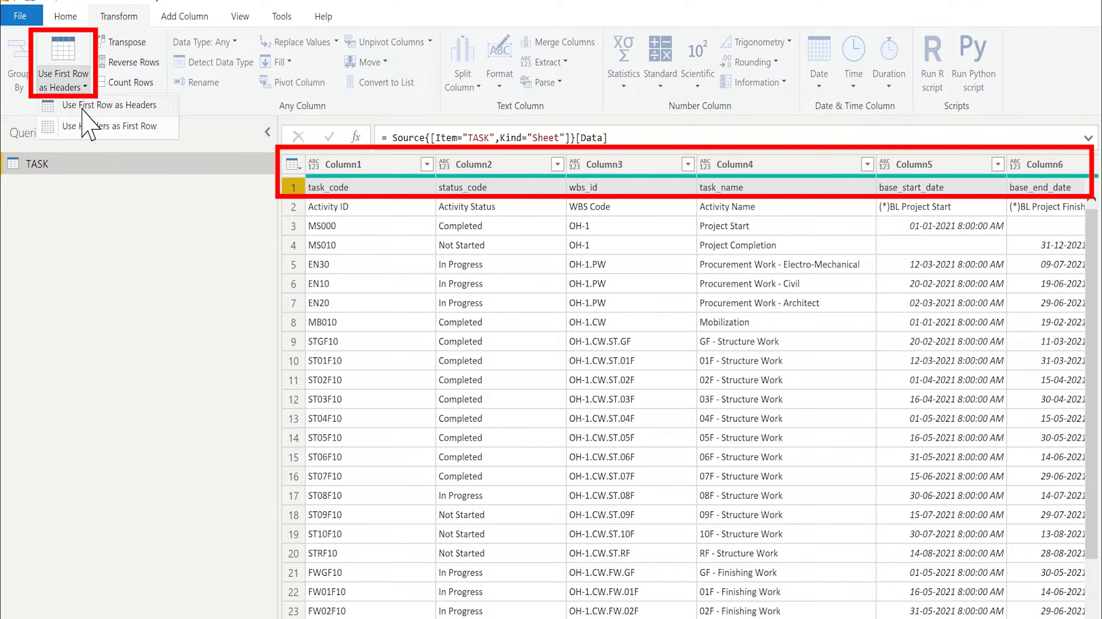
pyautogui.click(82, 105)
pyautogui.click(367, 165)
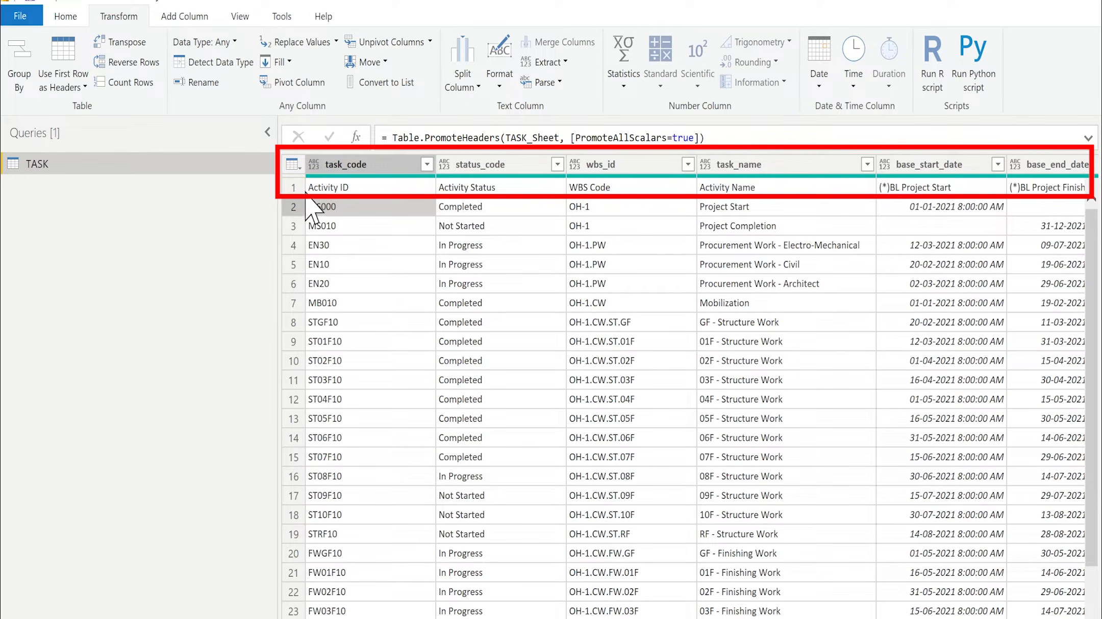
# Remove the top 1 row, which holds the descriptive column titles, from the TASK query.
pyautogui.click(66, 17)
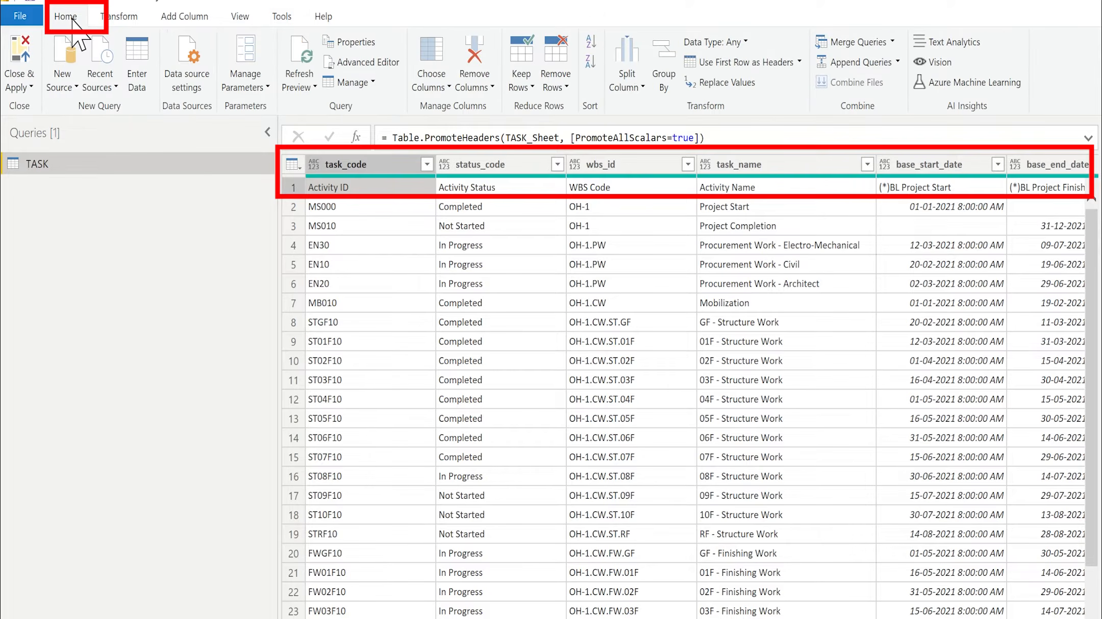
pyautogui.click(566, 87)
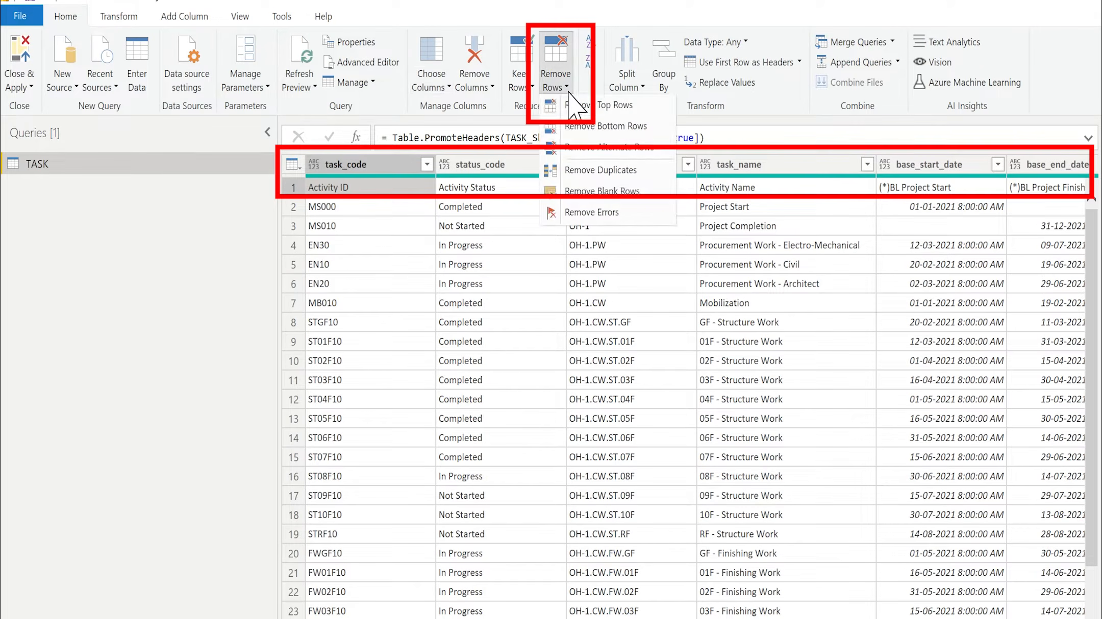
pyautogui.click(578, 111)
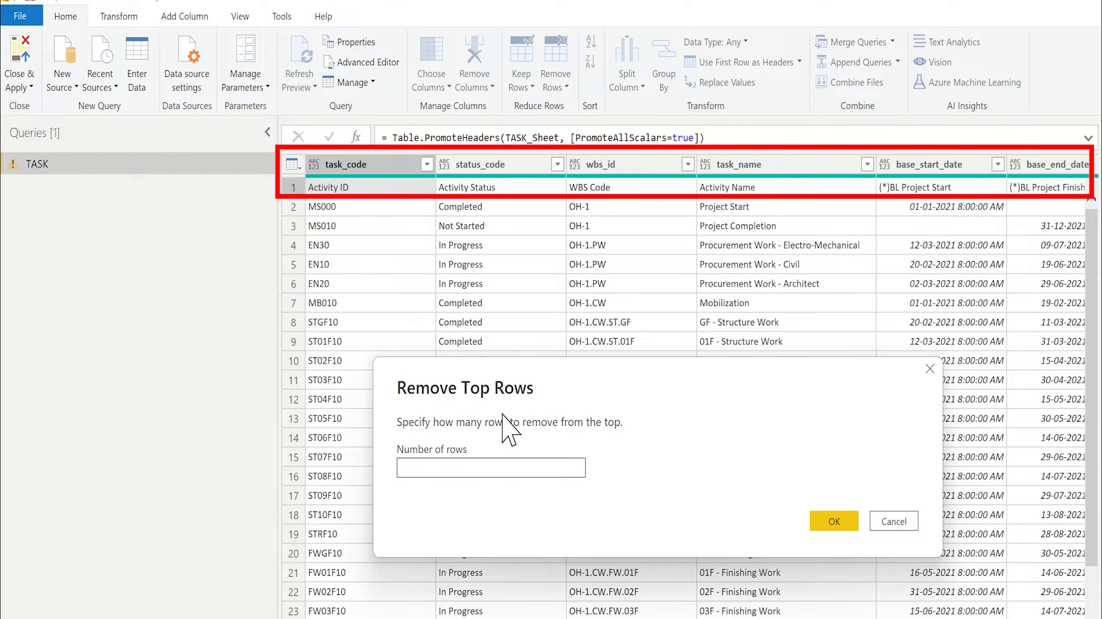
pyautogui.write('1')
pyautogui.click(834, 522)
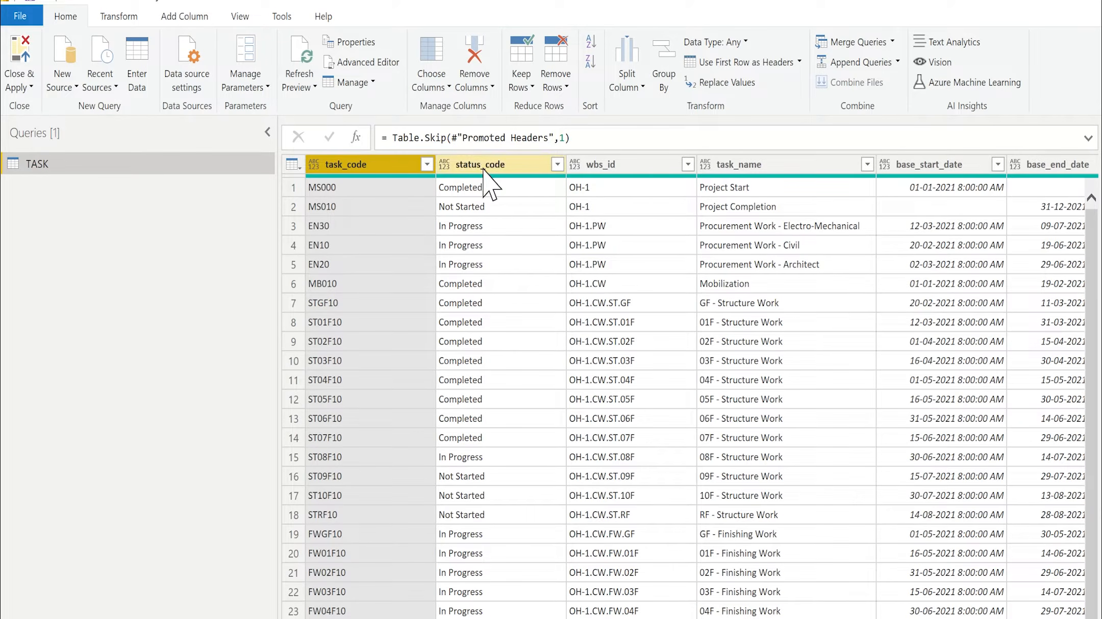
# Set the data type of the four columns from task_code through task_name to Text.
pyautogui.keyDown('shift'); pyautogui.click(795, 165); pyautogui.keyUp('shift')
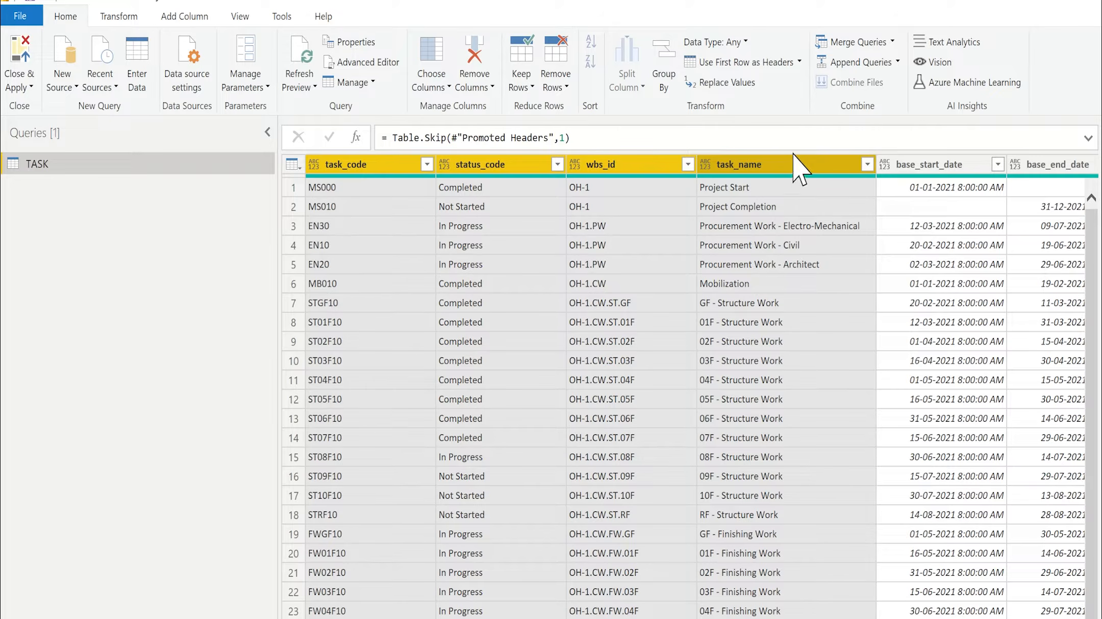
pyautogui.click(745, 43)
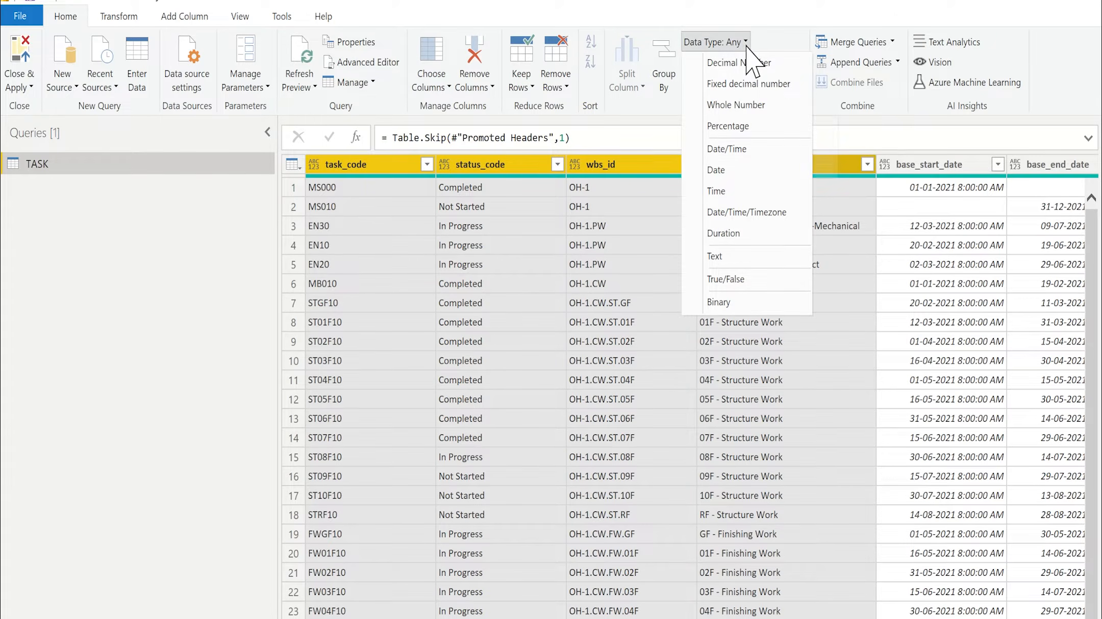
pyautogui.click(716, 255)
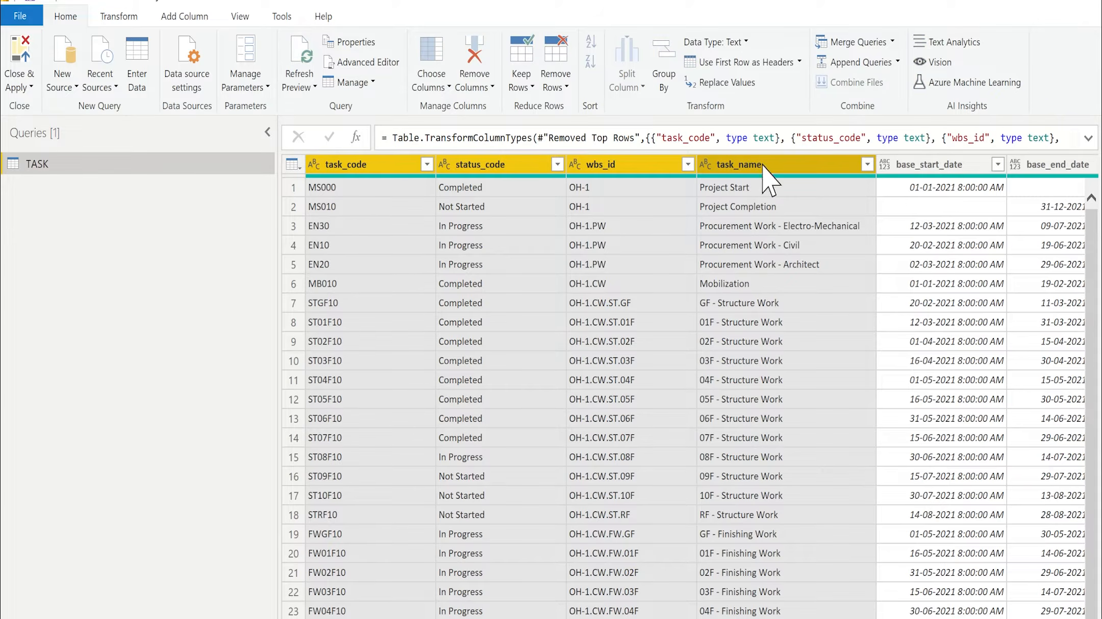
# Set the data type of the six date columns from base_start_date through reend_date to Date.
pyautogui.hscroll(10, 701, 388)
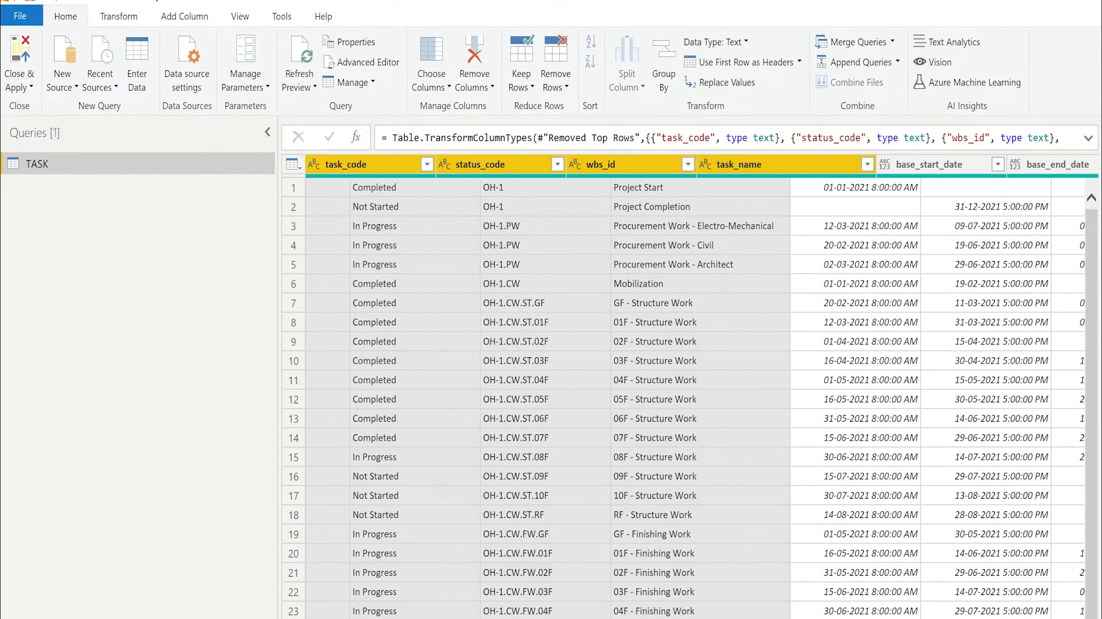
pyautogui.hscroll(5, 635, 498)
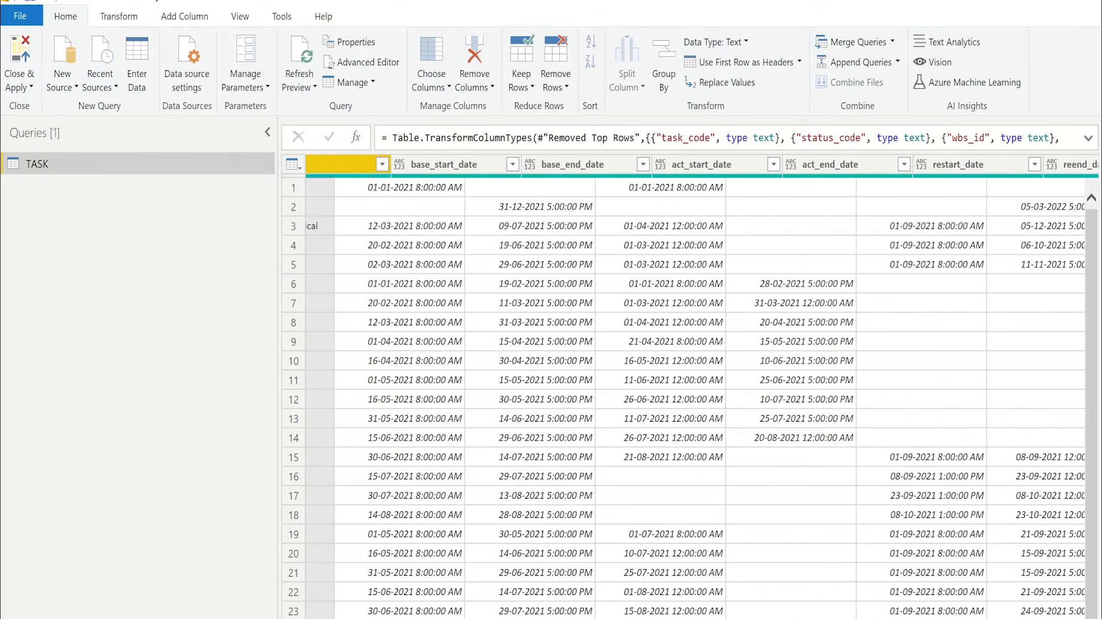
pyautogui.click(356, 164)
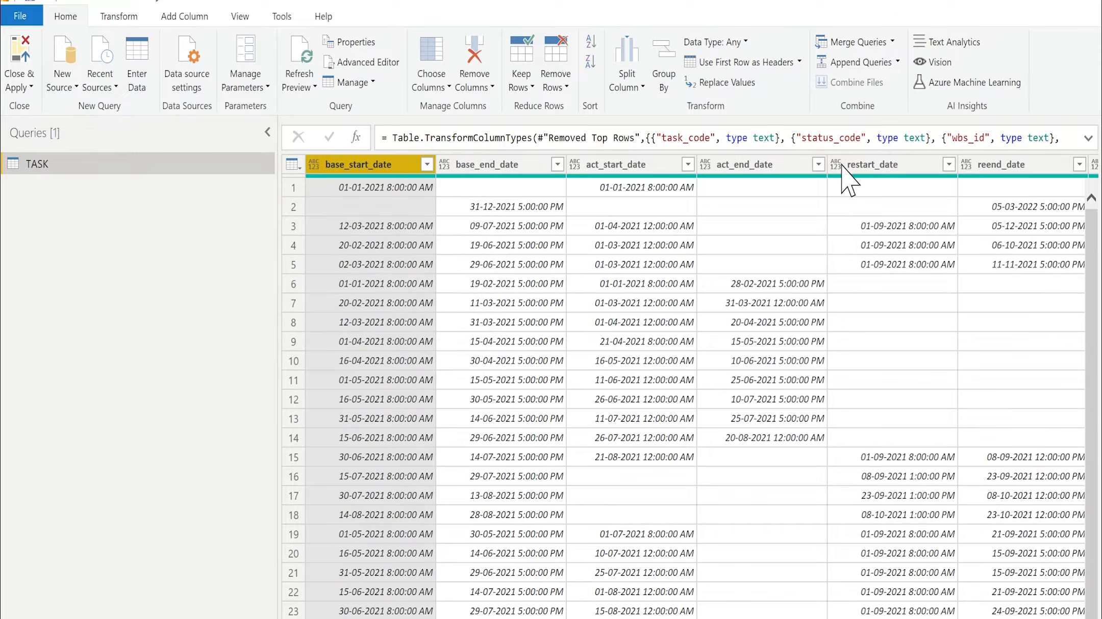
pyautogui.keyDown('shift'); pyautogui.click(1033, 168); pyautogui.keyUp('shift')
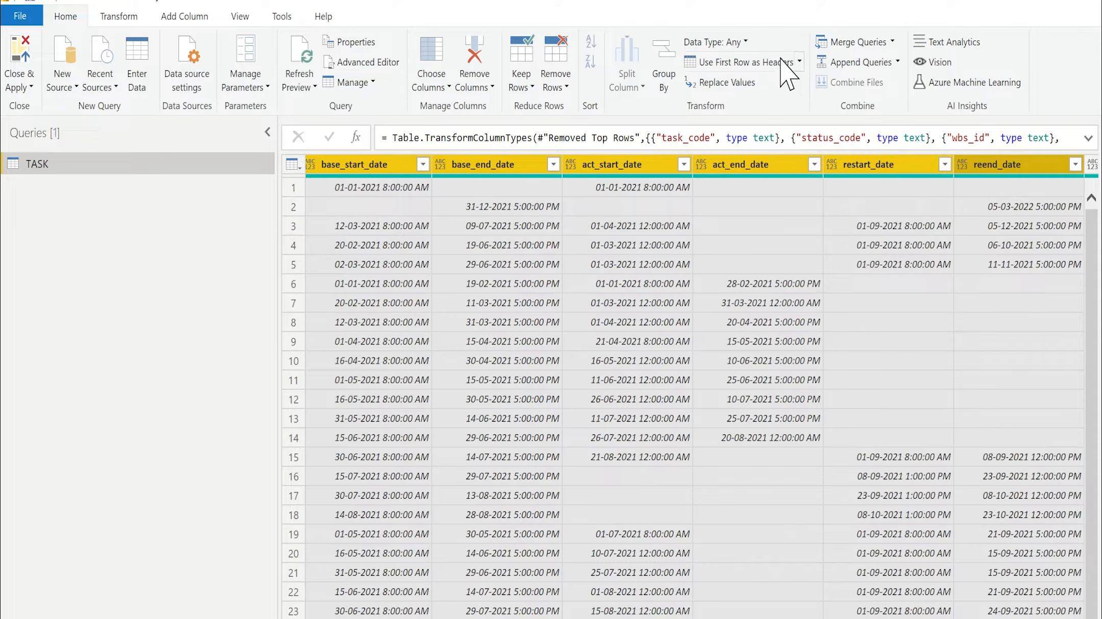
pyautogui.click(746, 42)
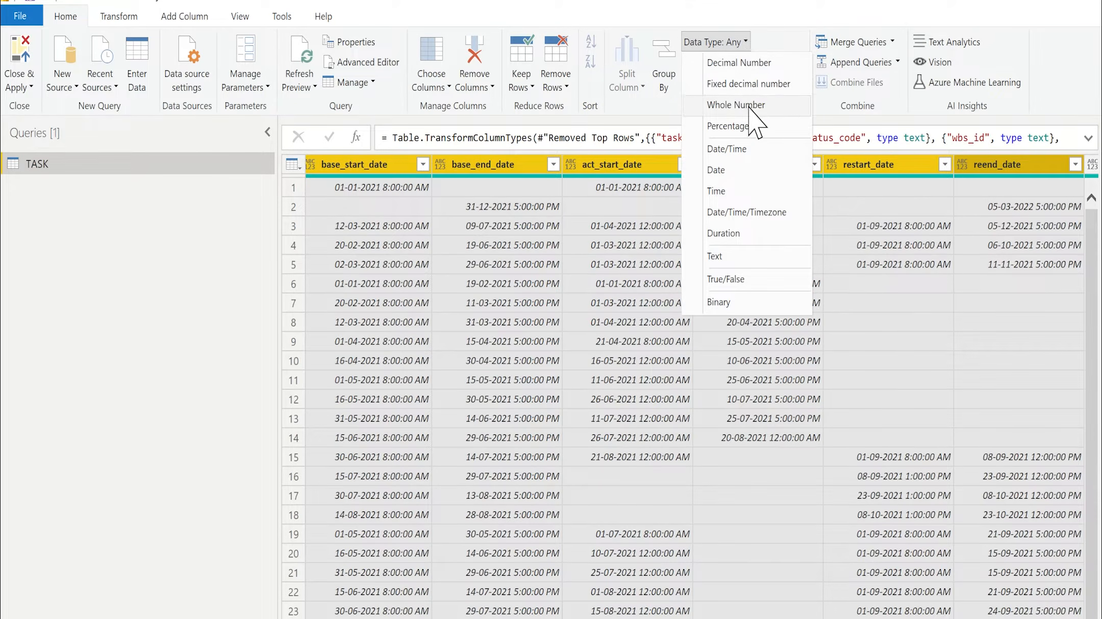
pyautogui.click(742, 170)
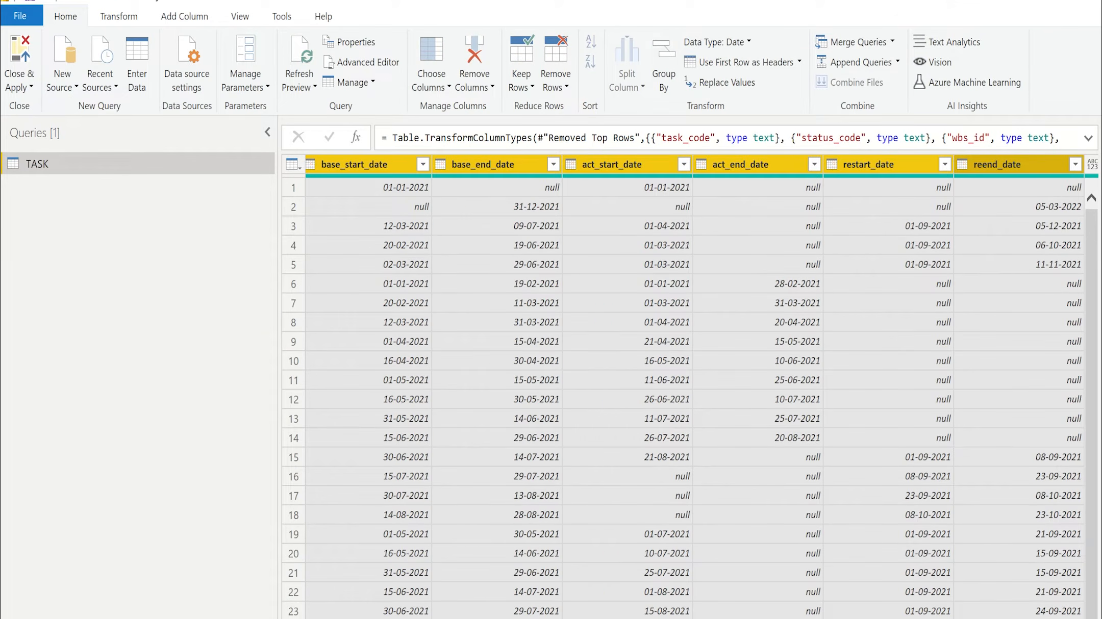
# Set the data type of the six columns from base_cost through sched_work_qty to Decimal Number.
pyautogui.hscroll(10, 695, 387)
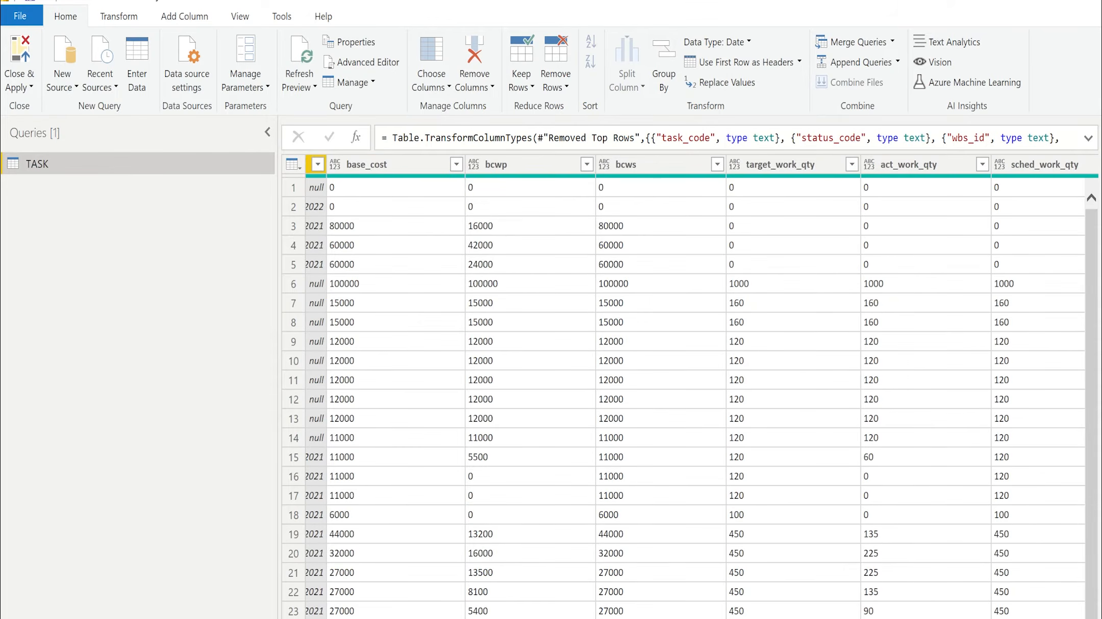
pyautogui.click(393, 164)
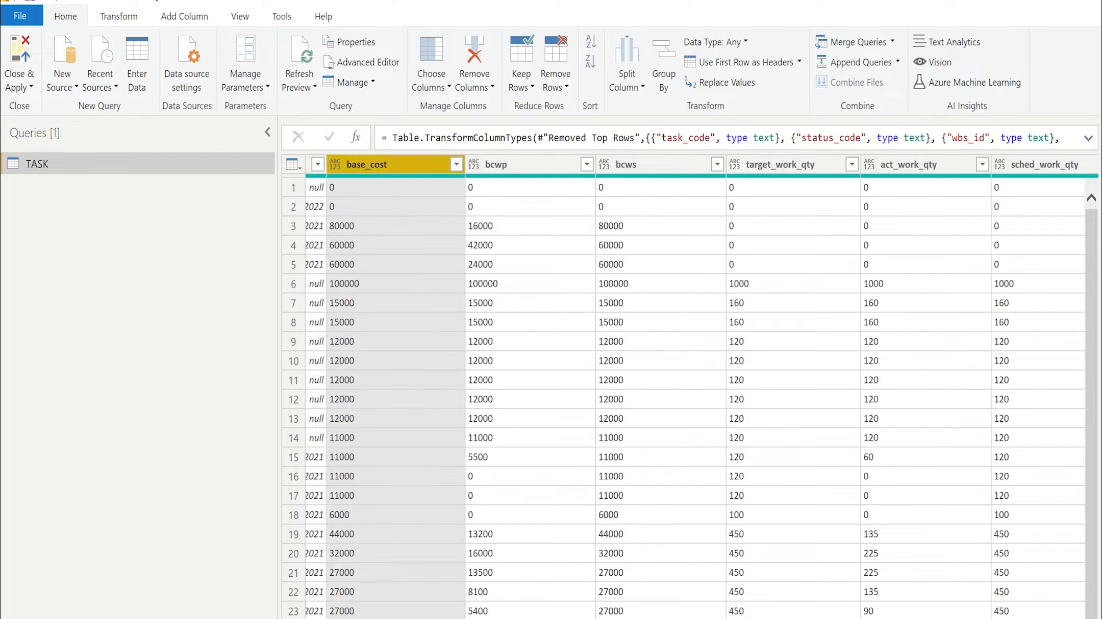
pyautogui.keyDown('shift'); pyautogui.click(1038, 168); pyautogui.keyUp('shift')
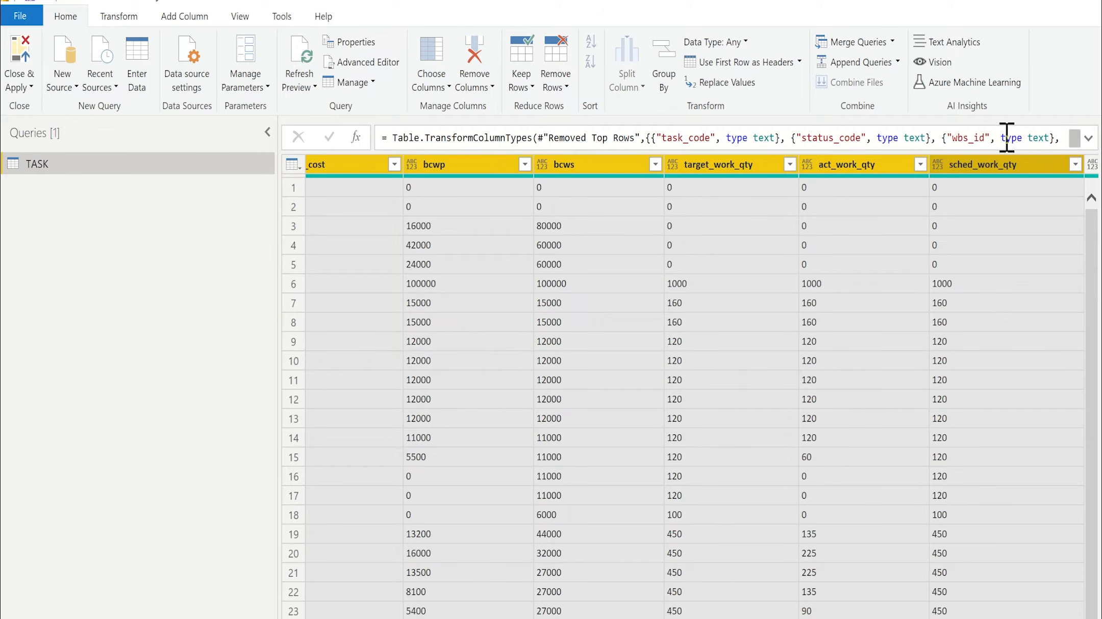
pyautogui.click(708, 44)
pyautogui.click(742, 70)
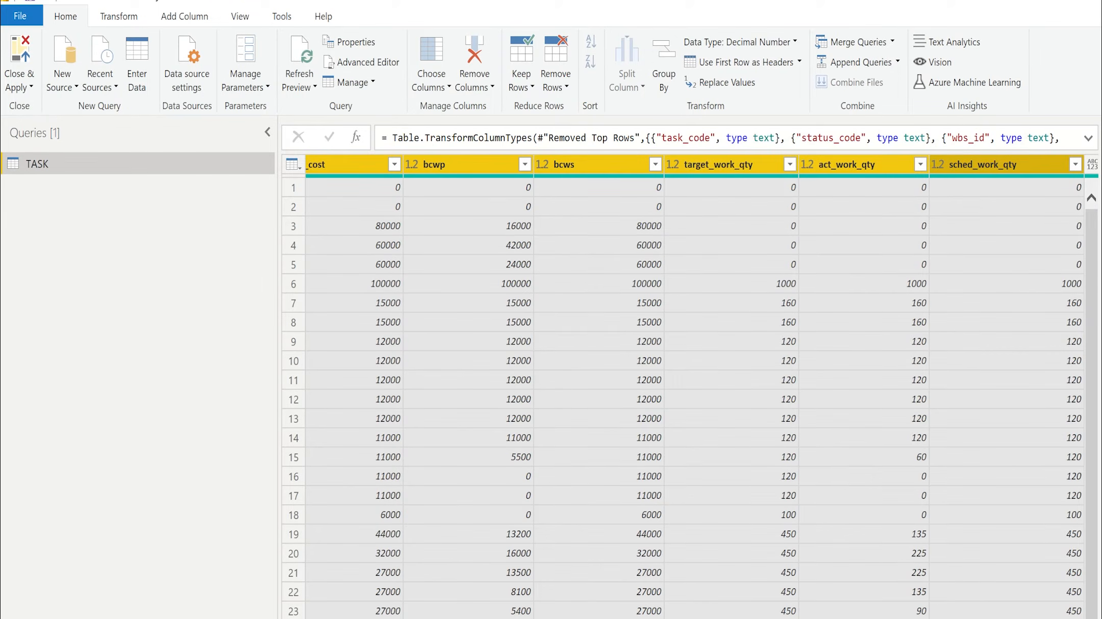
# Remove the delete_record_flag column from the TASK query.
pyautogui.hscroll(3, 694, 398)
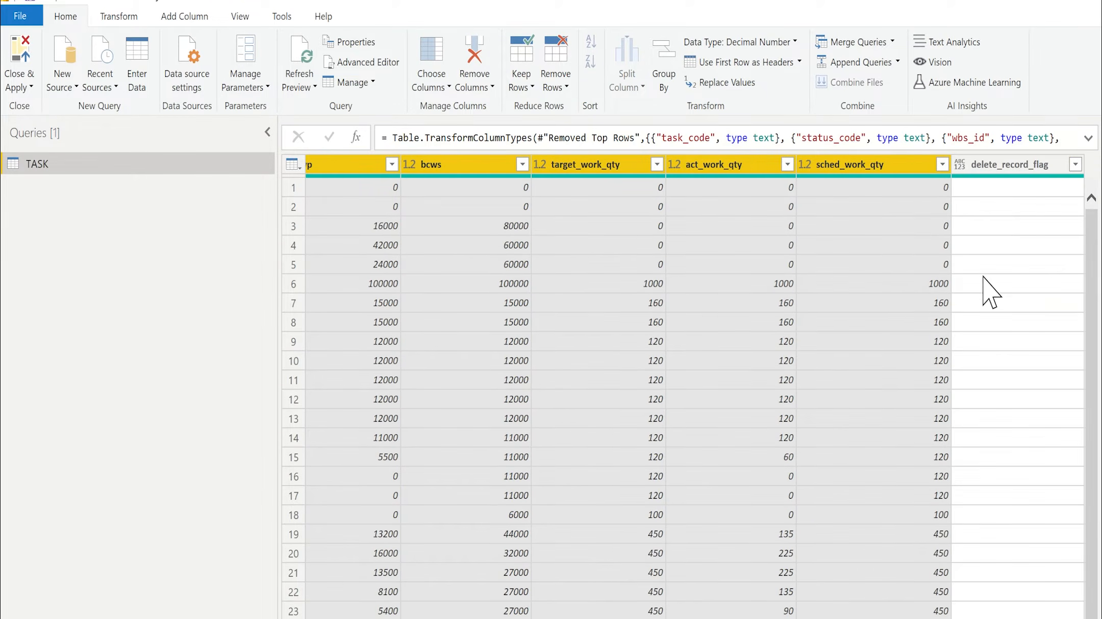
pyautogui.click(1029, 166)
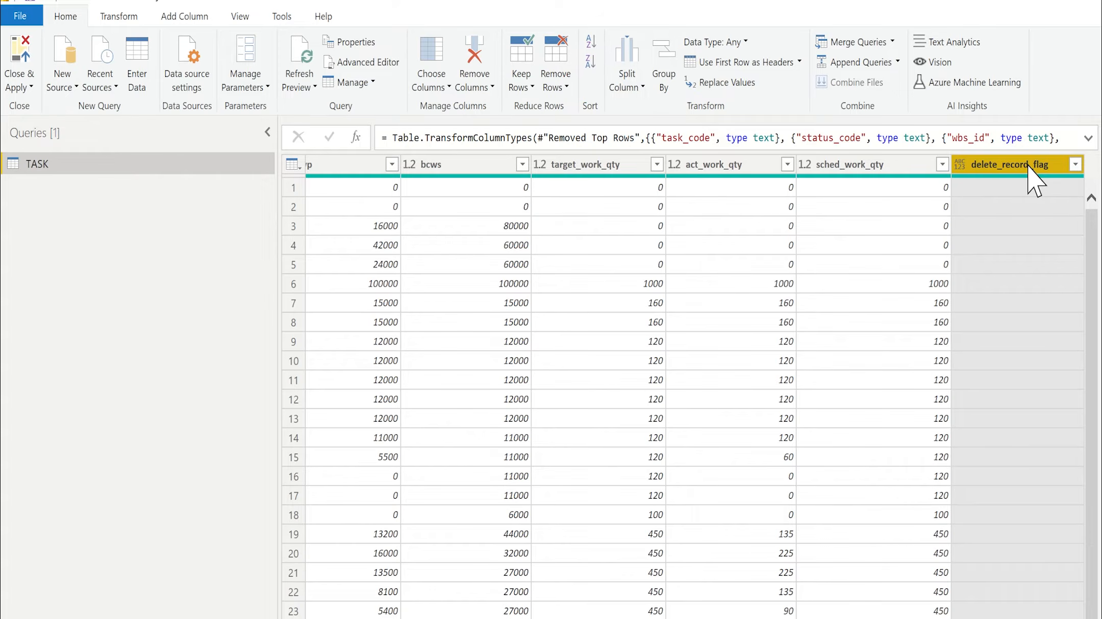
pyautogui.rightClick(1029, 165)
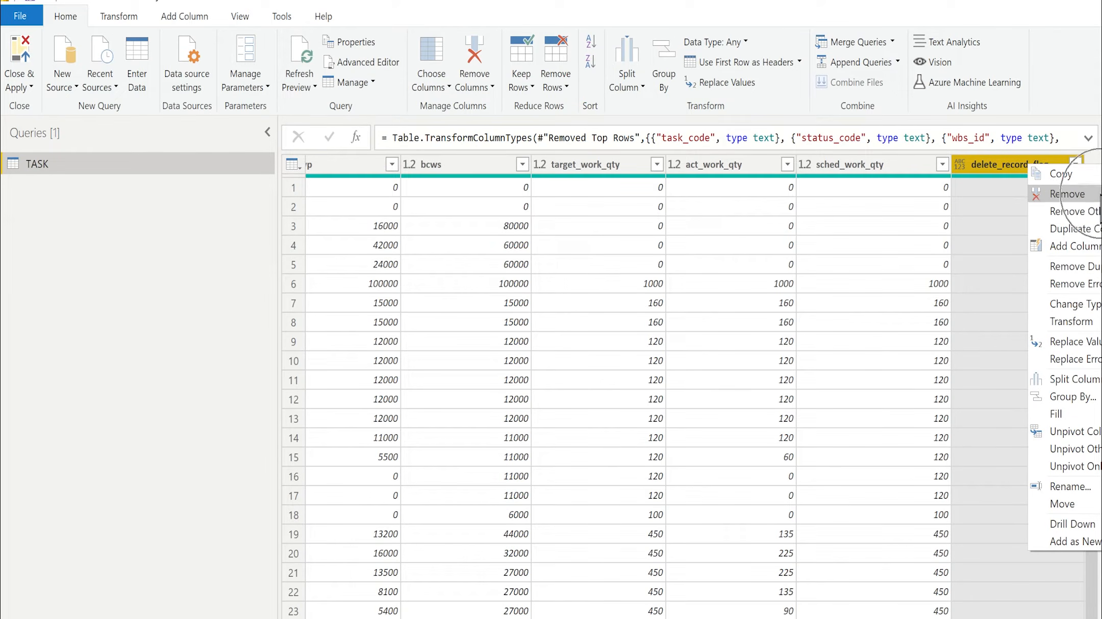
pyautogui.click(1094, 194)
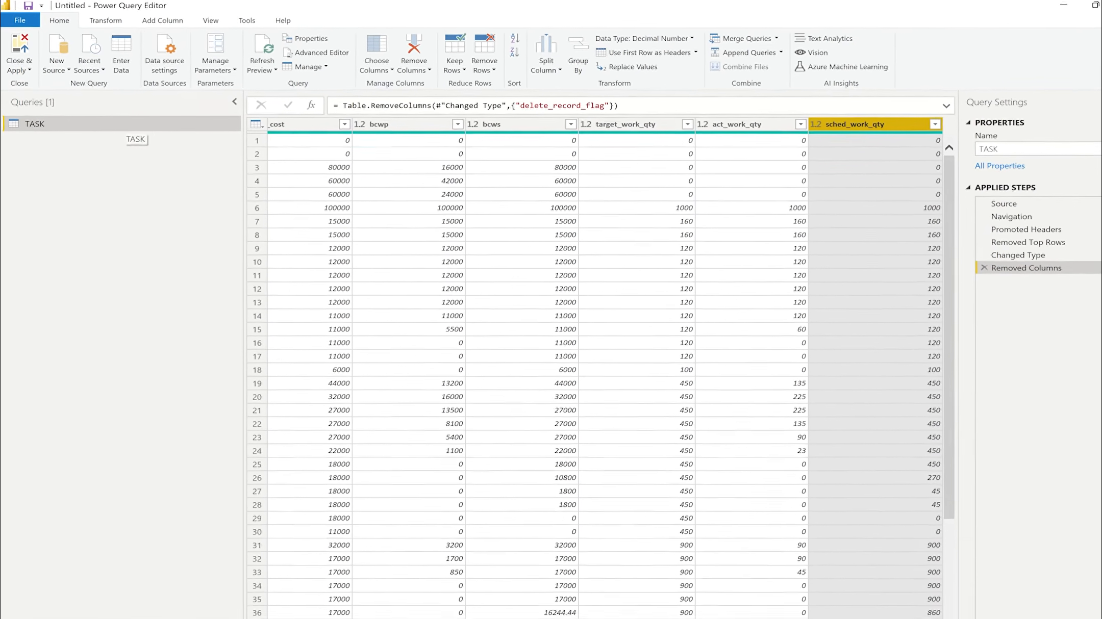
# Close the query editor with the changes applied and expand the TASK table's field list in the report.
pyautogui.click(612, 574)
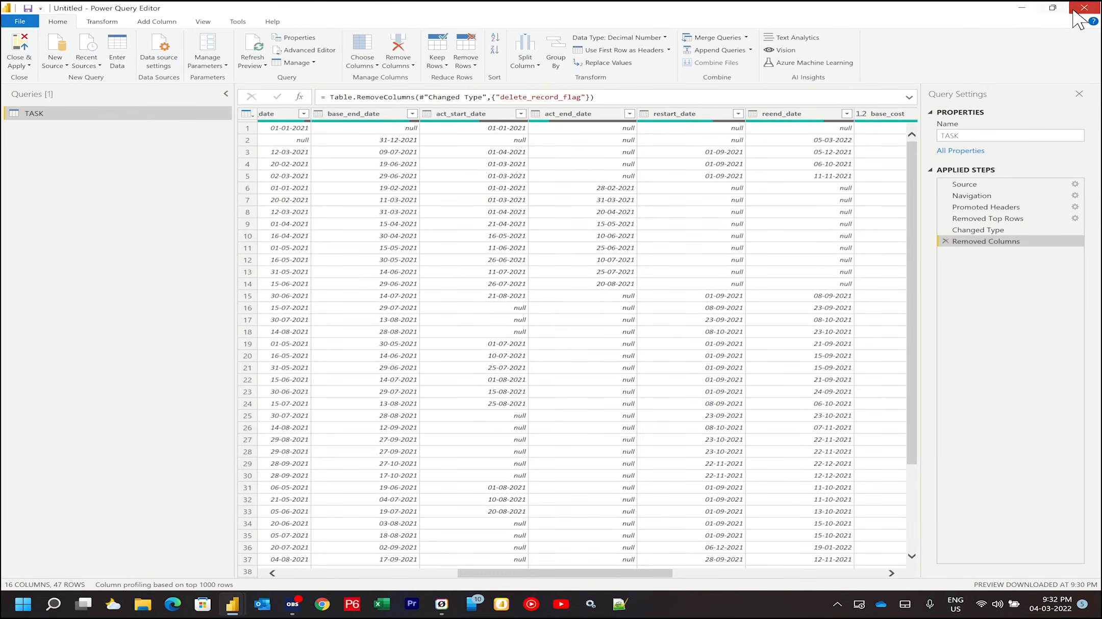
pyautogui.click(19, 24)
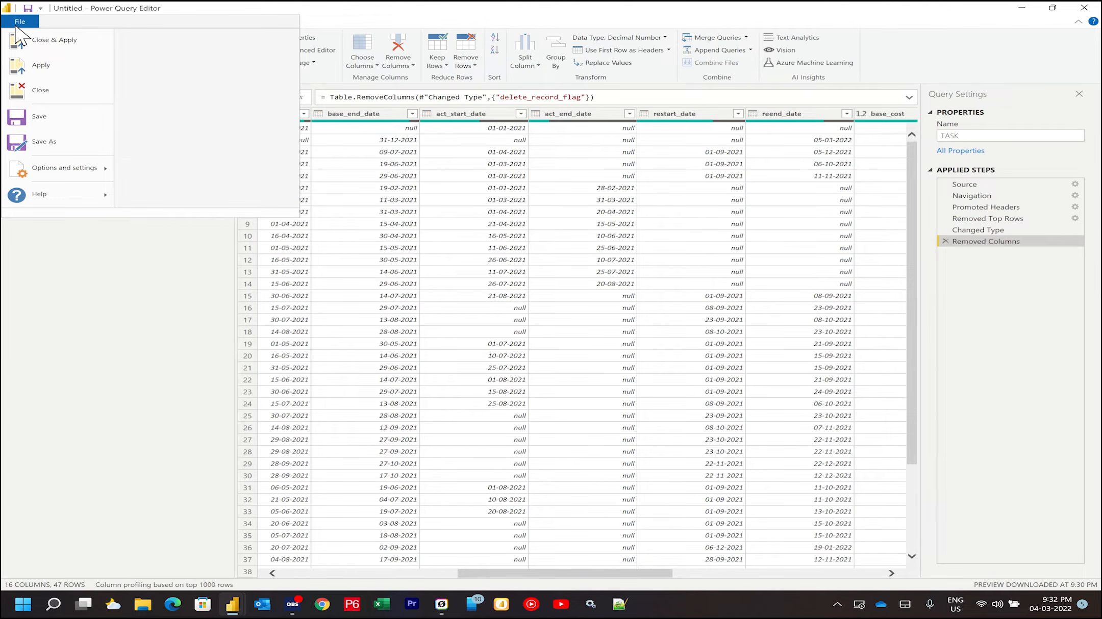
pyautogui.click(53, 42)
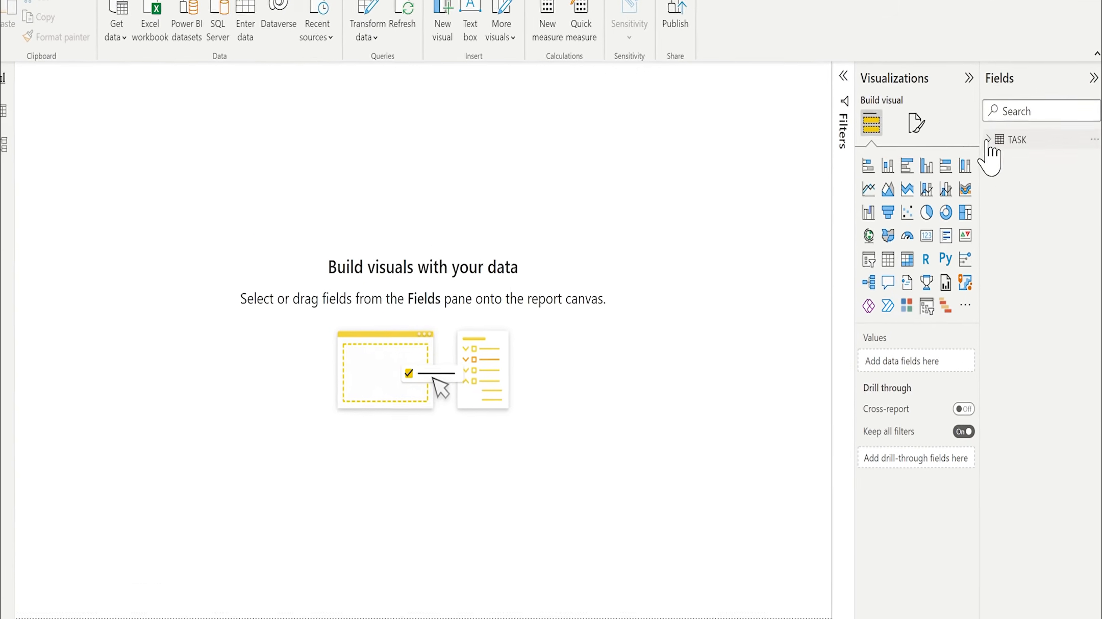
pyautogui.click(987, 195)
pyautogui.click(1020, 123)
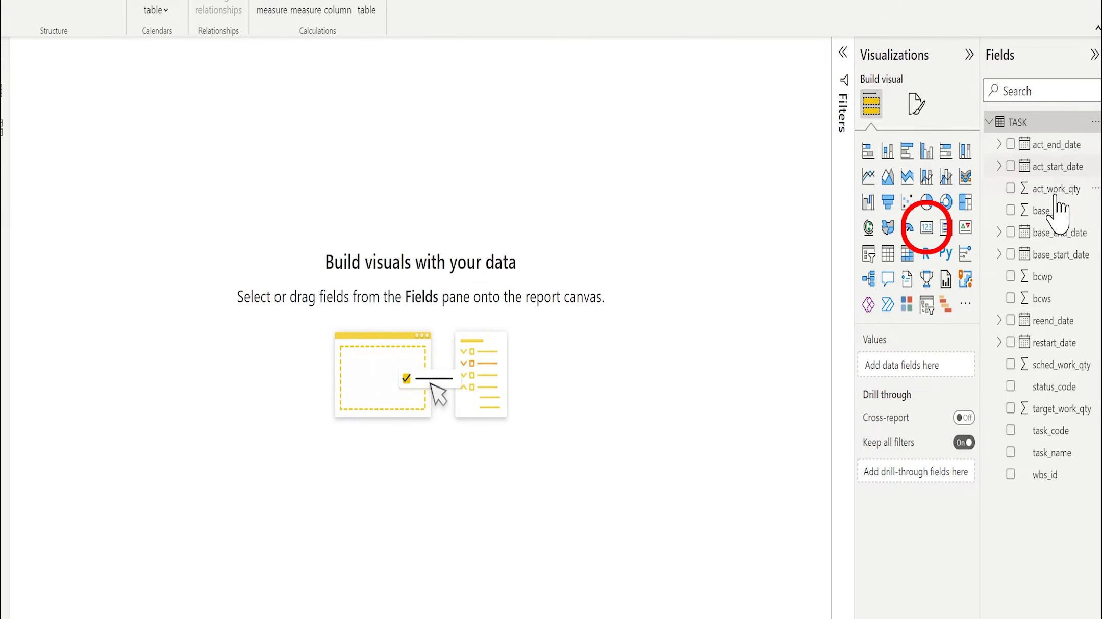
# Add a Card visual to the report page, enlarge it and have it show base_cost.
pyautogui.click(926, 227)
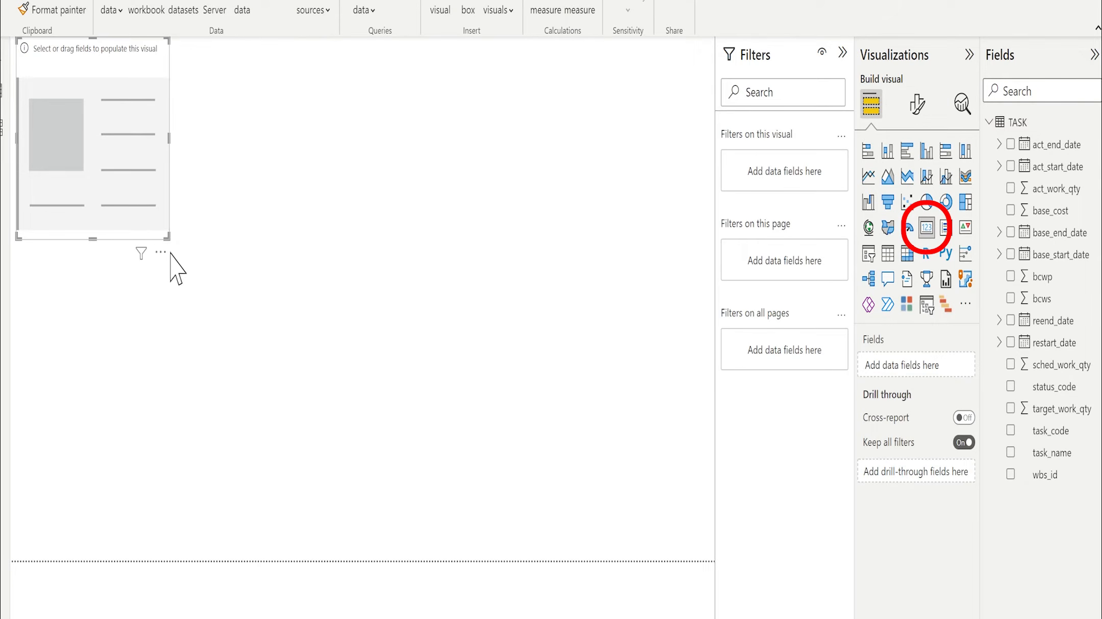
pyautogui.moveTo(169, 236); pyautogui.dragTo(251, 261)
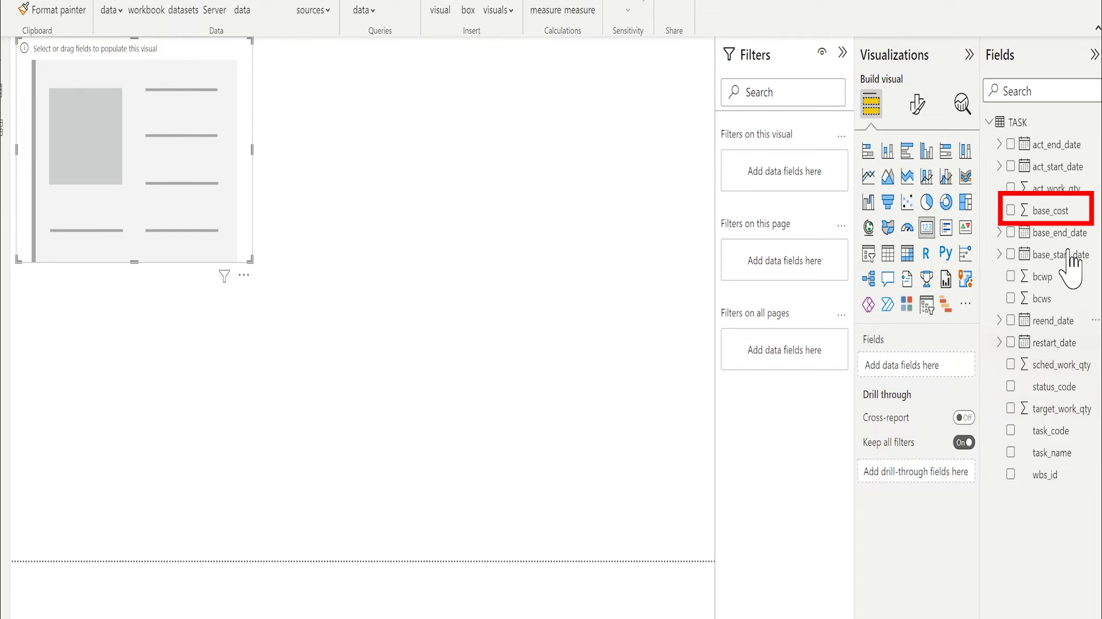
pyautogui.moveTo(1065, 211); pyautogui.dragTo(897, 373)
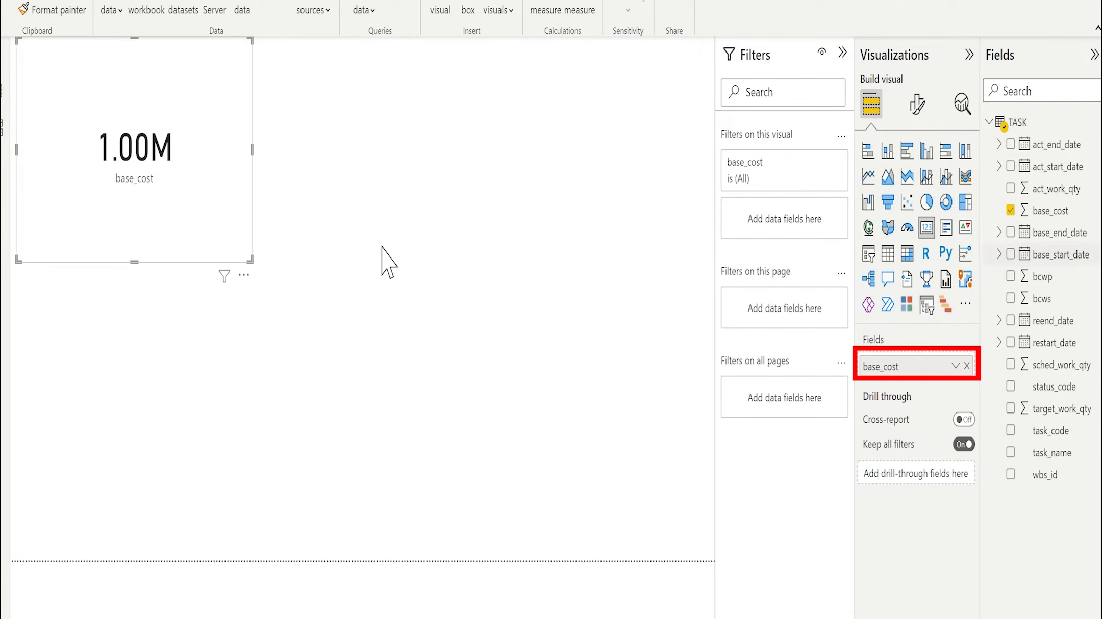
# Add a second Card visual below the base_cost card, showing base_start_date summarized as Earliest.
pyautogui.click(709, 306)
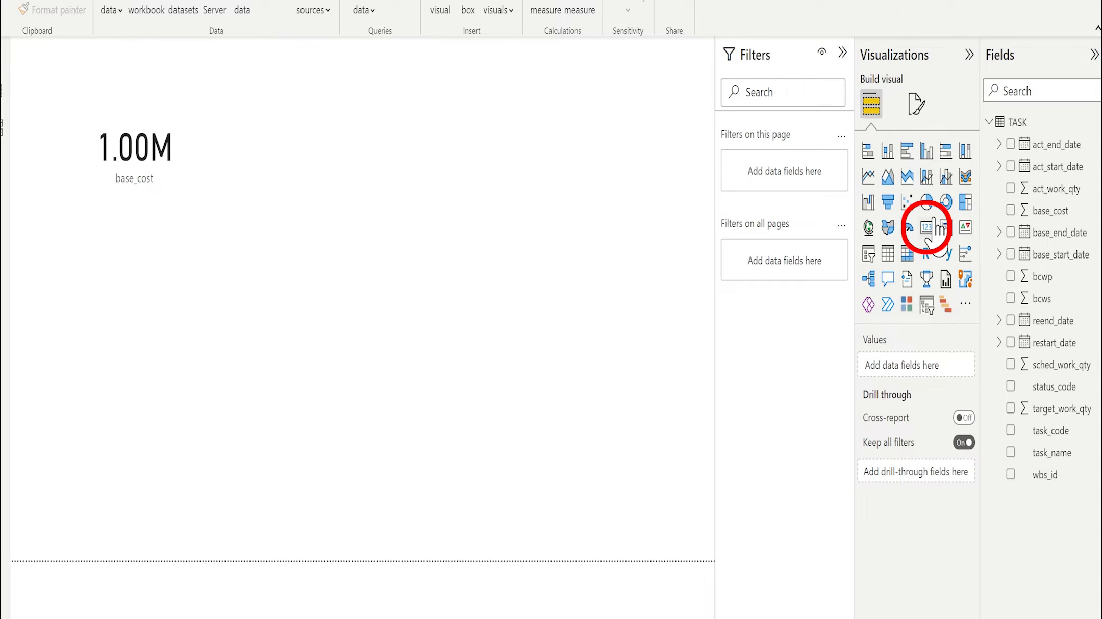
pyautogui.click(931, 224)
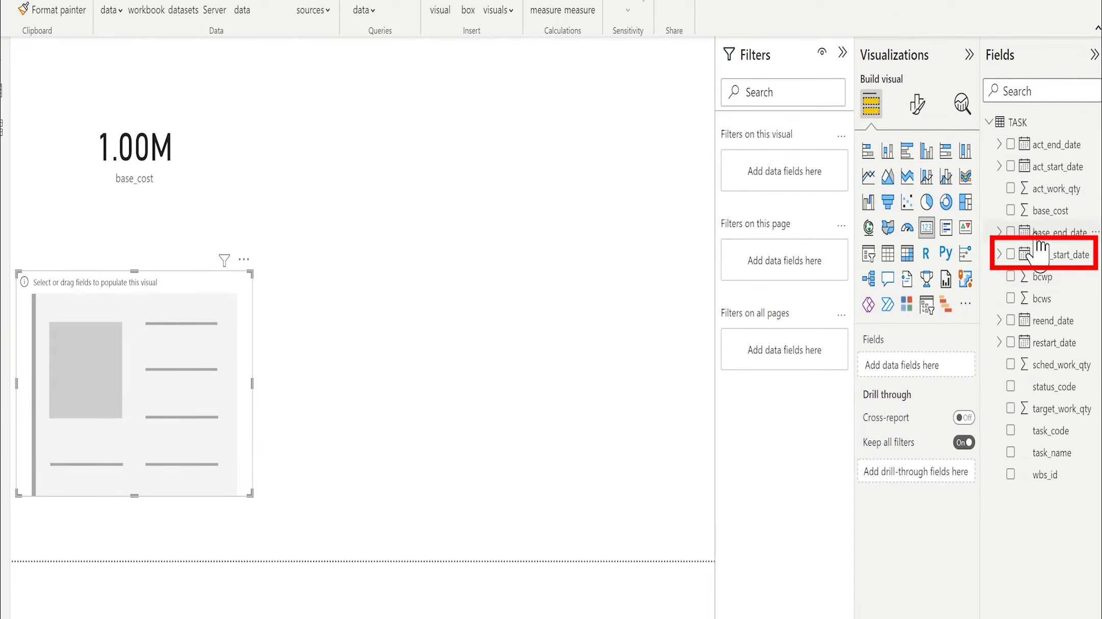
pyautogui.moveTo(1046, 258); pyautogui.dragTo(909, 367)
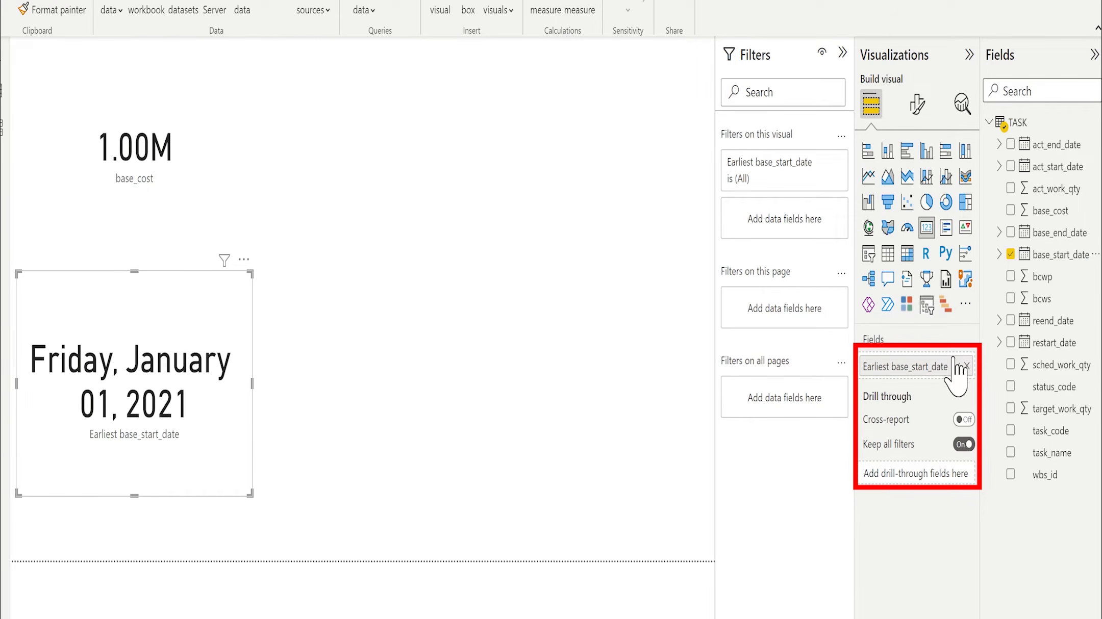
pyautogui.click(955, 367)
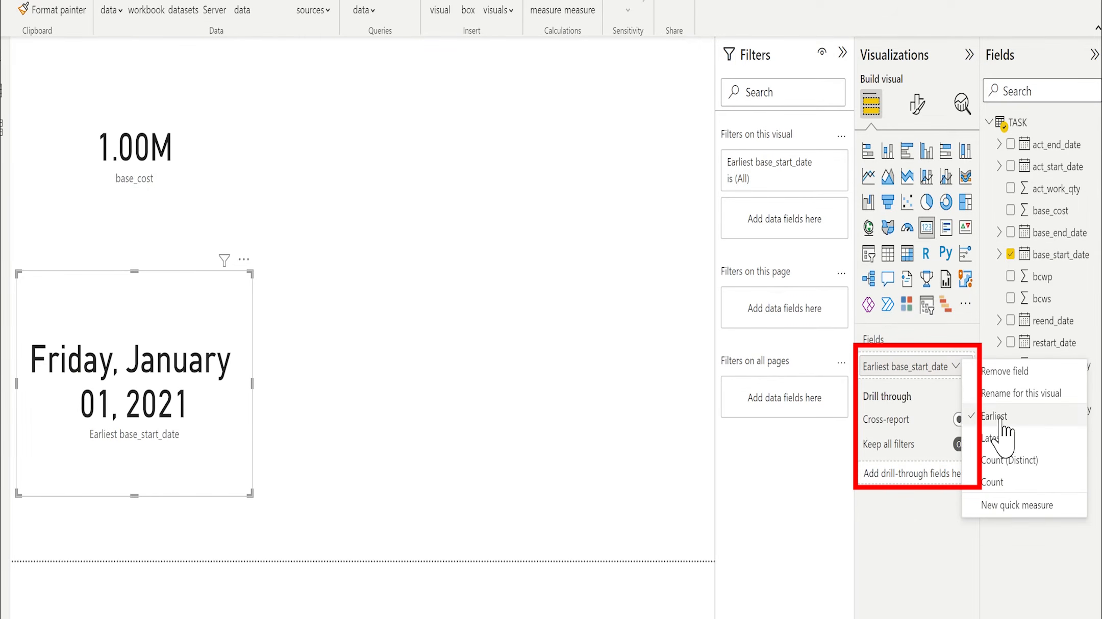
pyautogui.click(1007, 417)
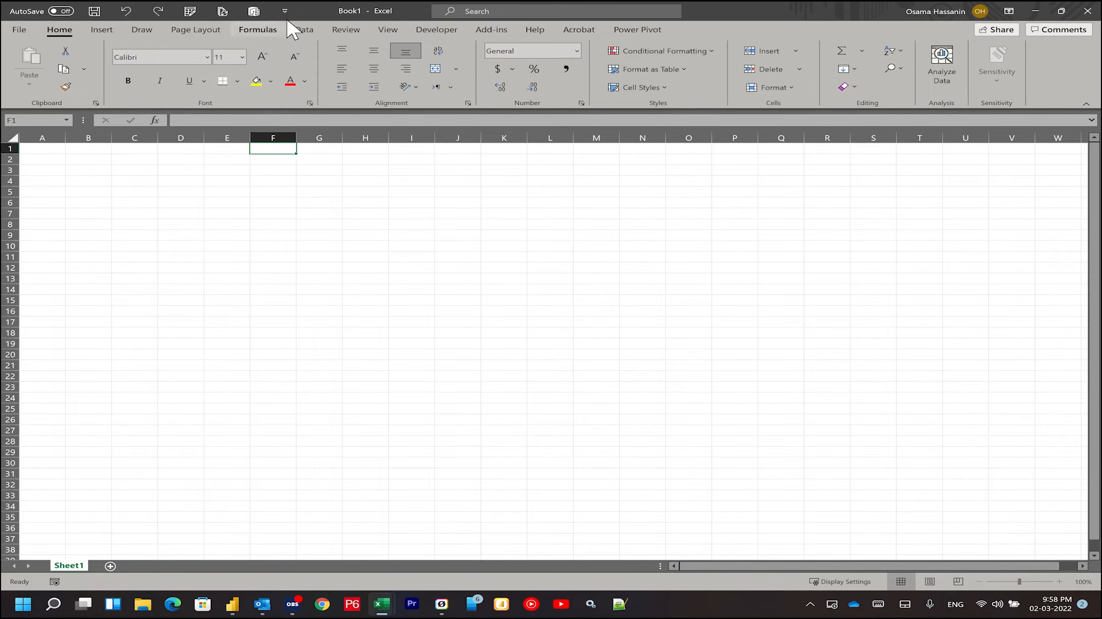
# In Excel, import the OH-Data.xlsx workbook from the 02-P6 Setup and Definition folder and open its TASK sheet in Power Query Editor.
pyautogui.click(291, 29)
pyautogui.click(29, 79)
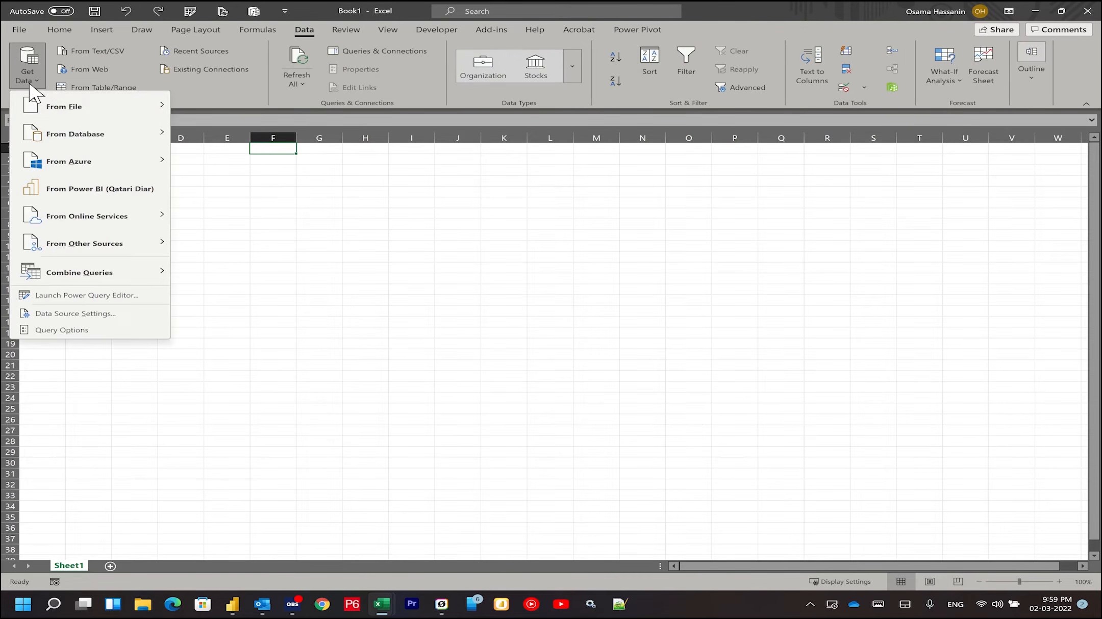
pyautogui.moveTo(82, 107)
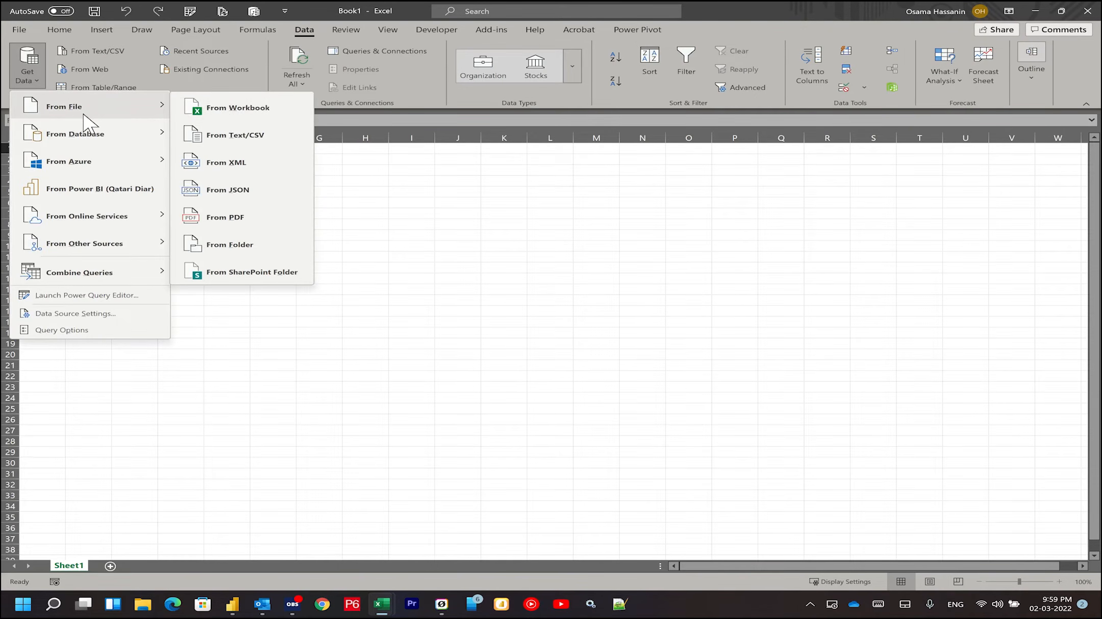
pyautogui.click(240, 109)
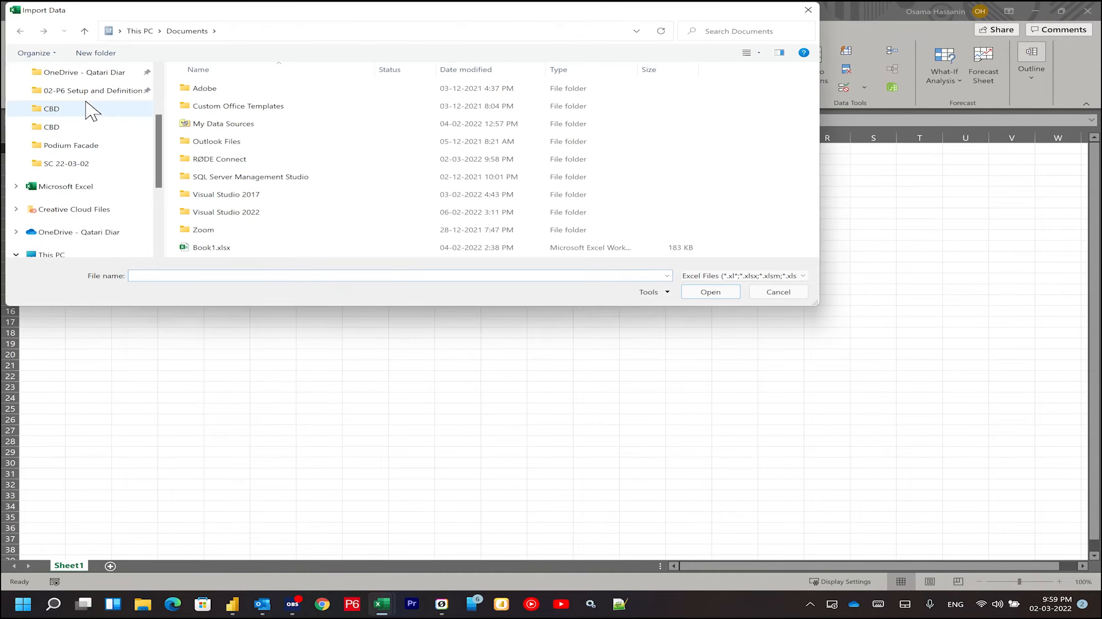
pyautogui.click(90, 90)
pyautogui.doubleClick(226, 202)
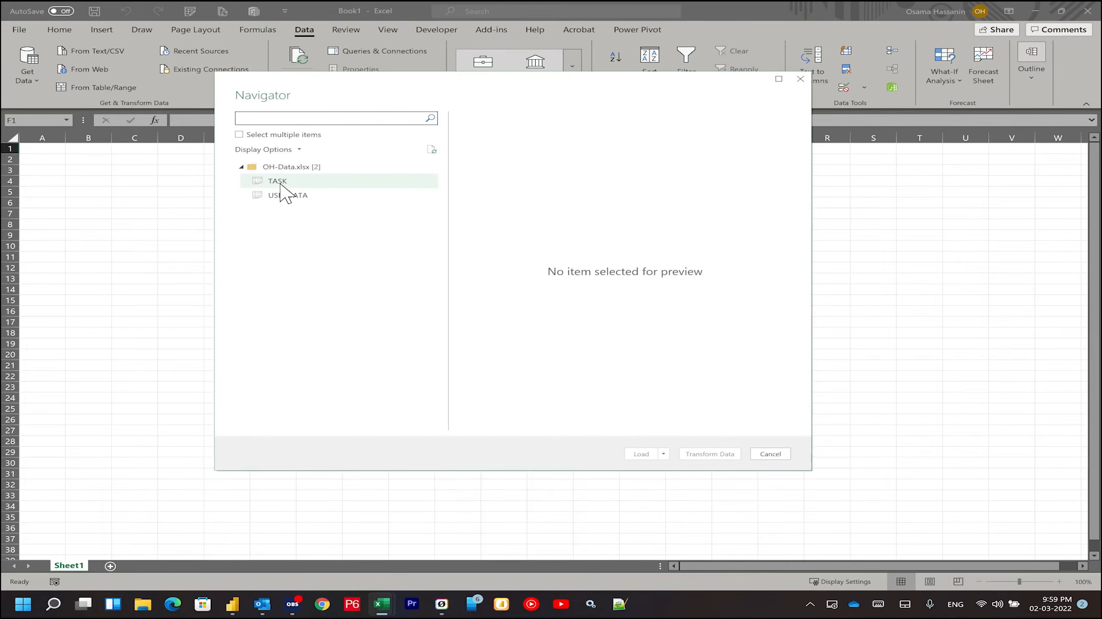
pyautogui.click(282, 183)
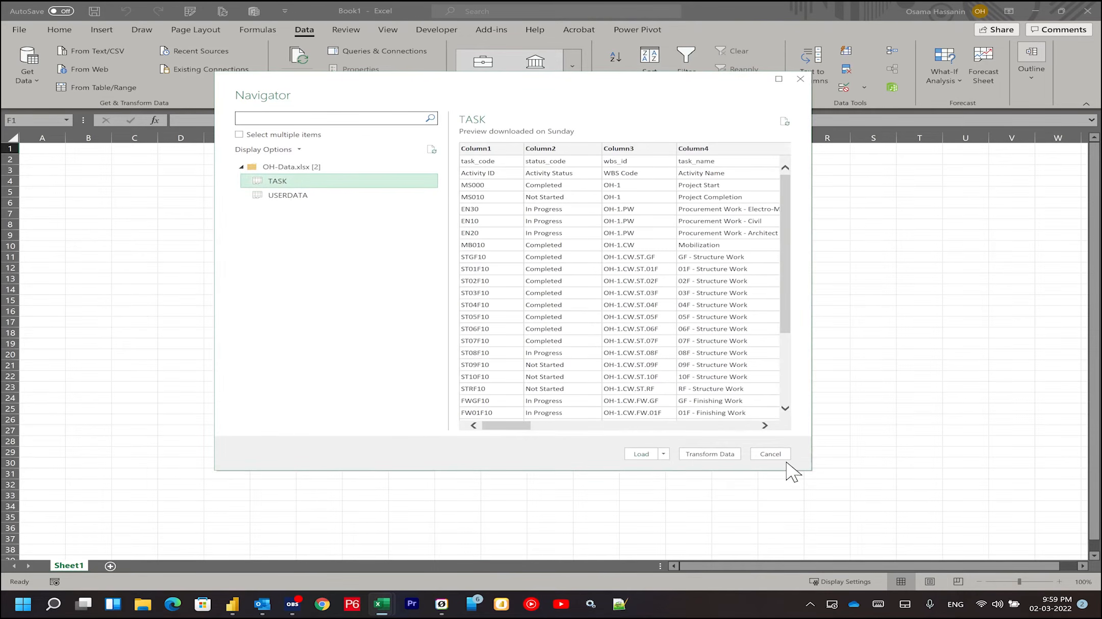
pyautogui.click(721, 456)
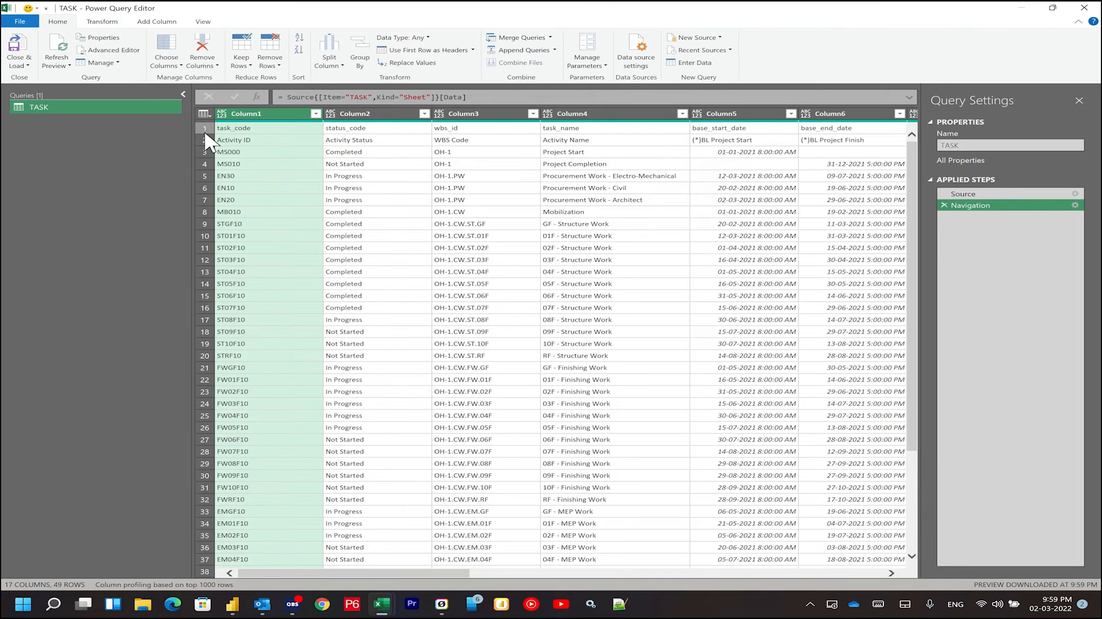
# Promote the first row of the Excel TASK query, which holds the field codes, to column headers.
pyautogui.click(56, 65)
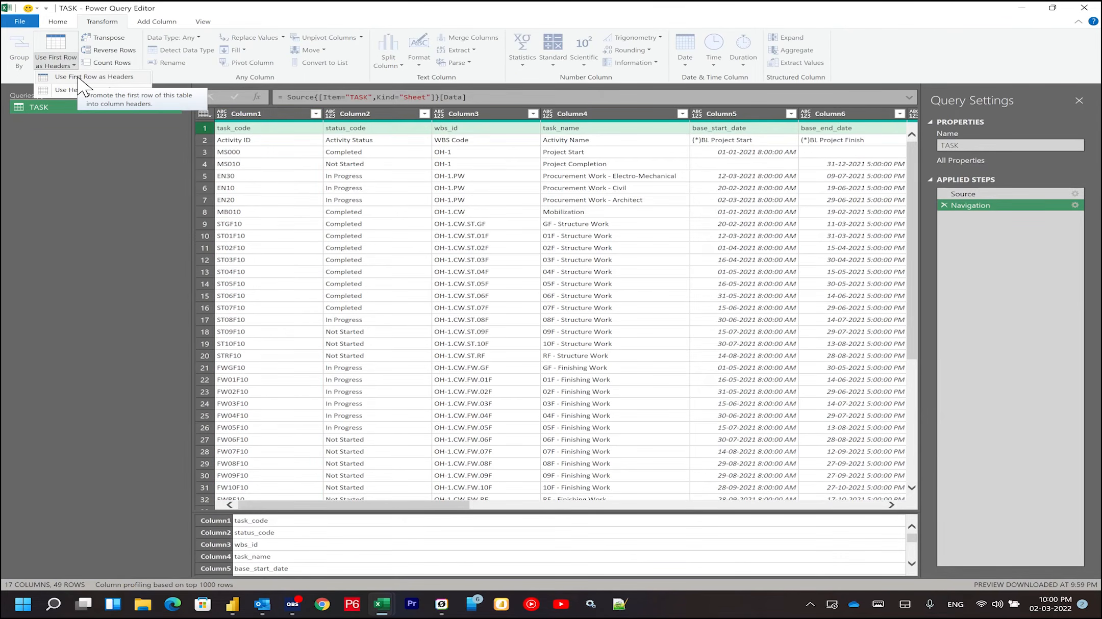
pyautogui.click(78, 77)
# Remove the top 1 row, which holds the descriptive field titles, from the TASK query.
pyautogui.click(68, 24)
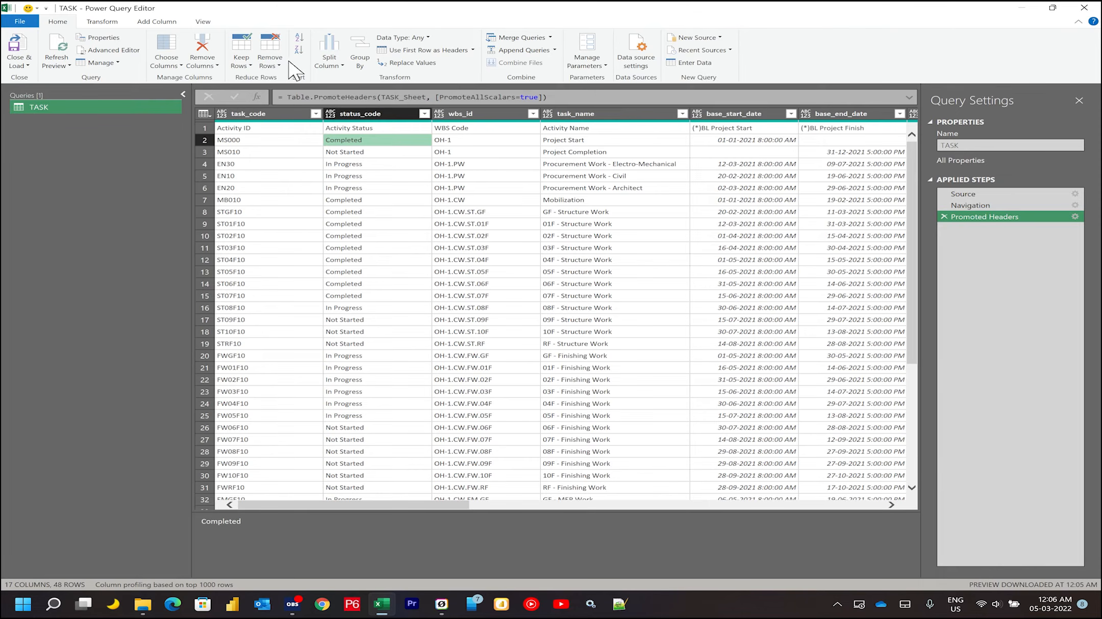
pyautogui.click(277, 63)
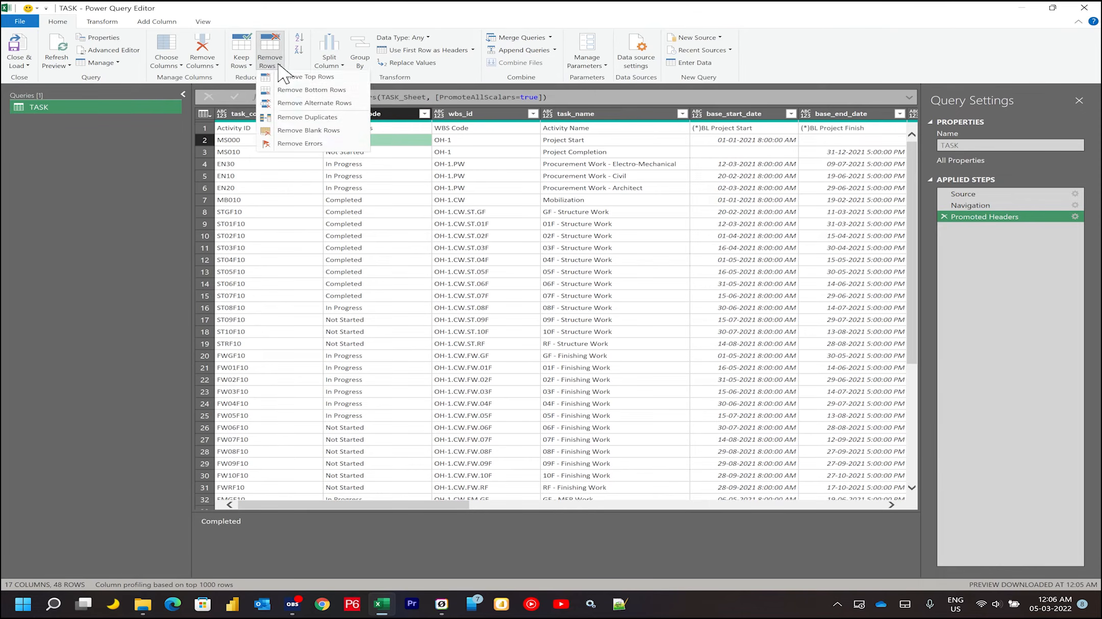
pyautogui.click(297, 78)
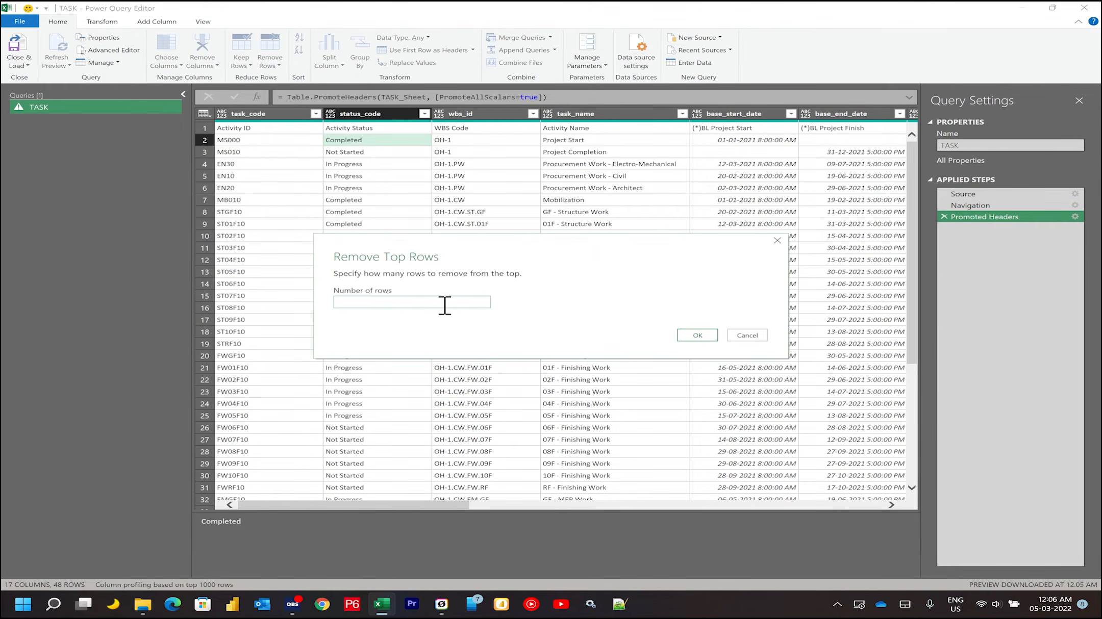
pyautogui.write('1')
pyautogui.click(696, 336)
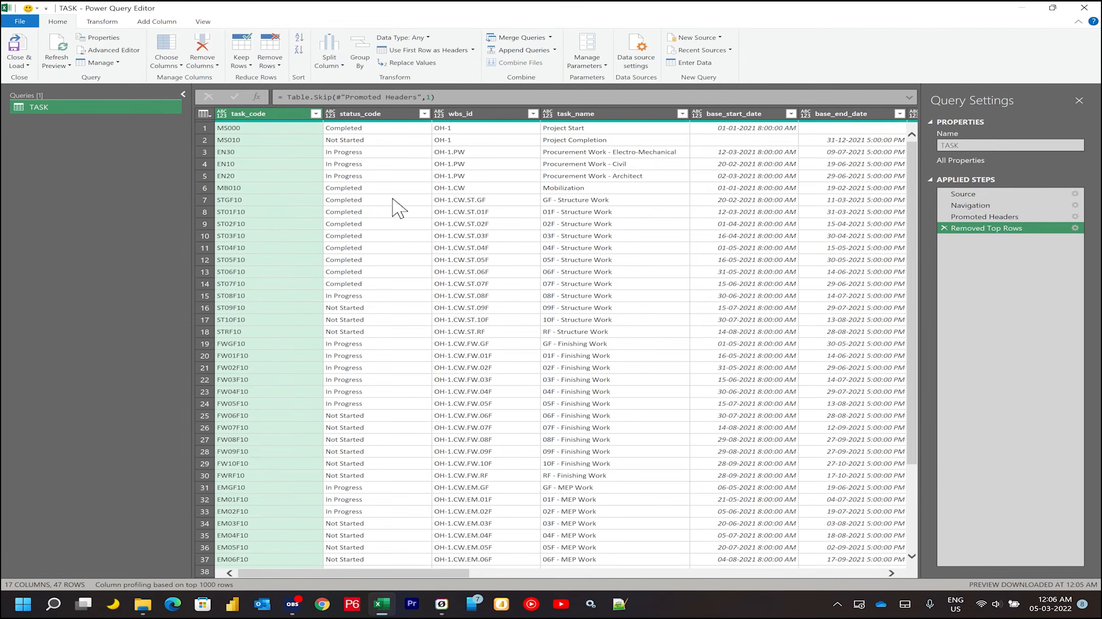
# Set the data type of the columns from task_code through task_name to Text.
pyautogui.click(256, 115)
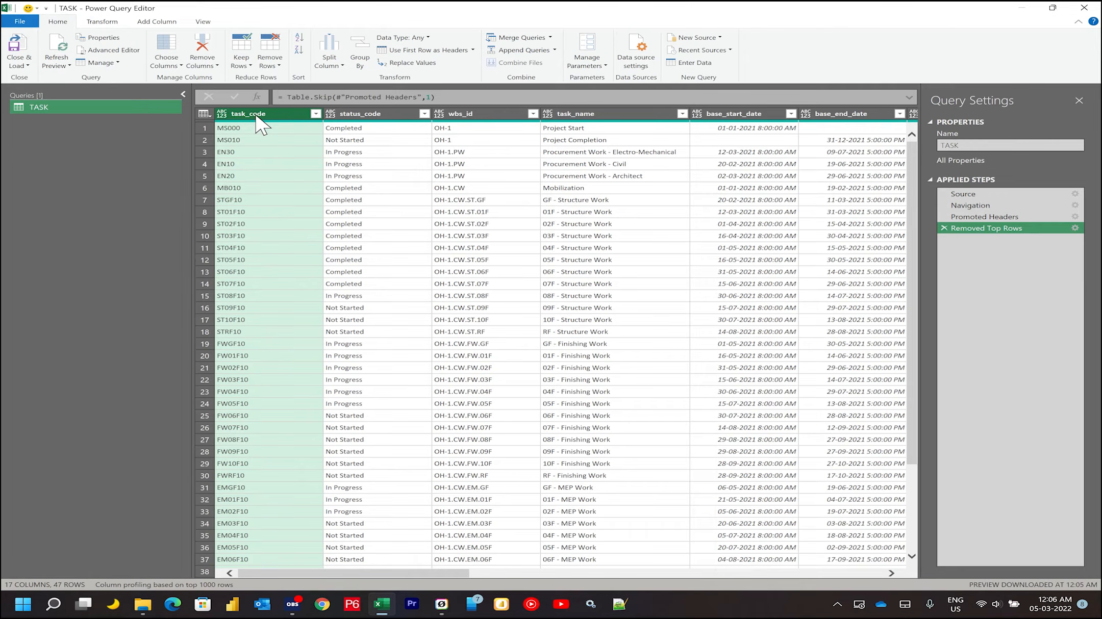
pyautogui.keyDown('shift'); pyautogui.click(632, 115); pyautogui.keyUp('shift')
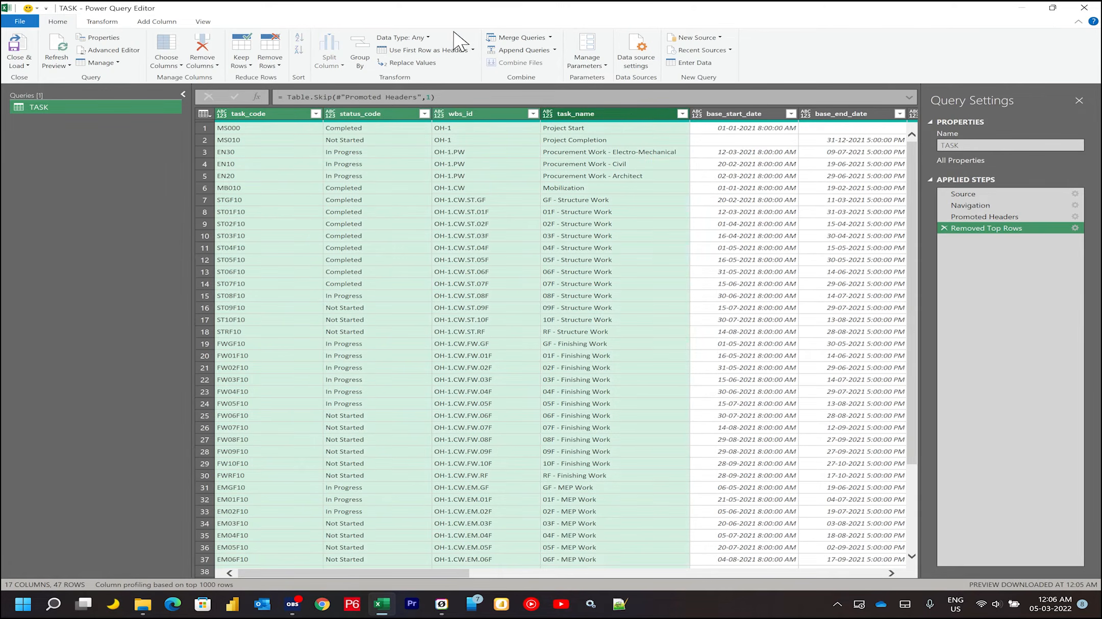
pyautogui.click(424, 37)
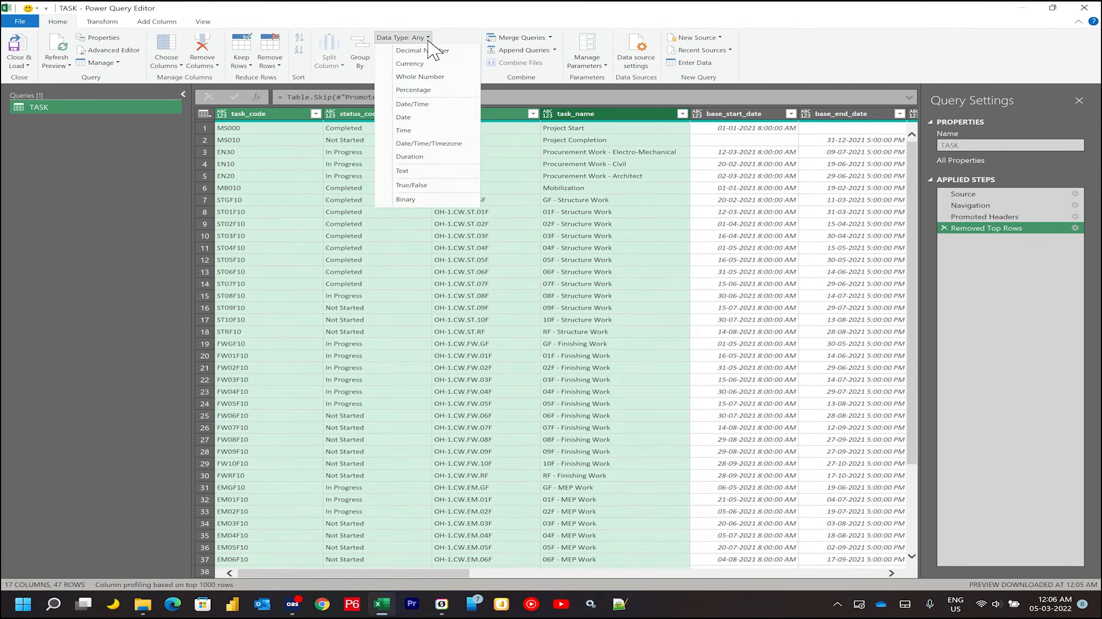
pyautogui.click(406, 170)
# Change the data type of all date columns from base_start_date through reend_date to Date.
pyautogui.click(714, 136)
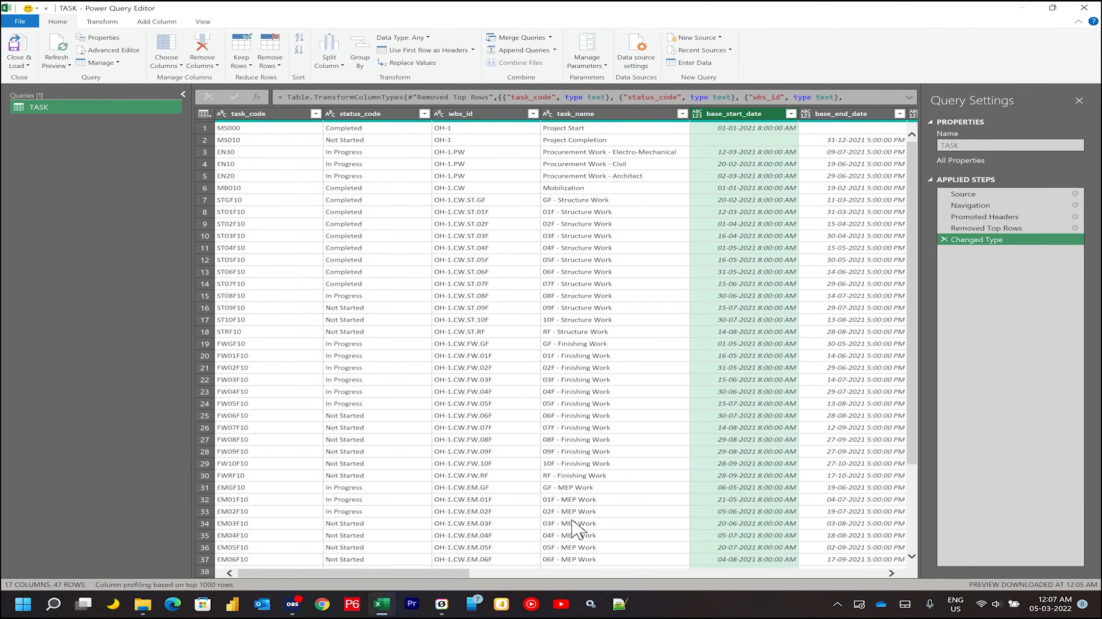
pyautogui.click(582, 572)
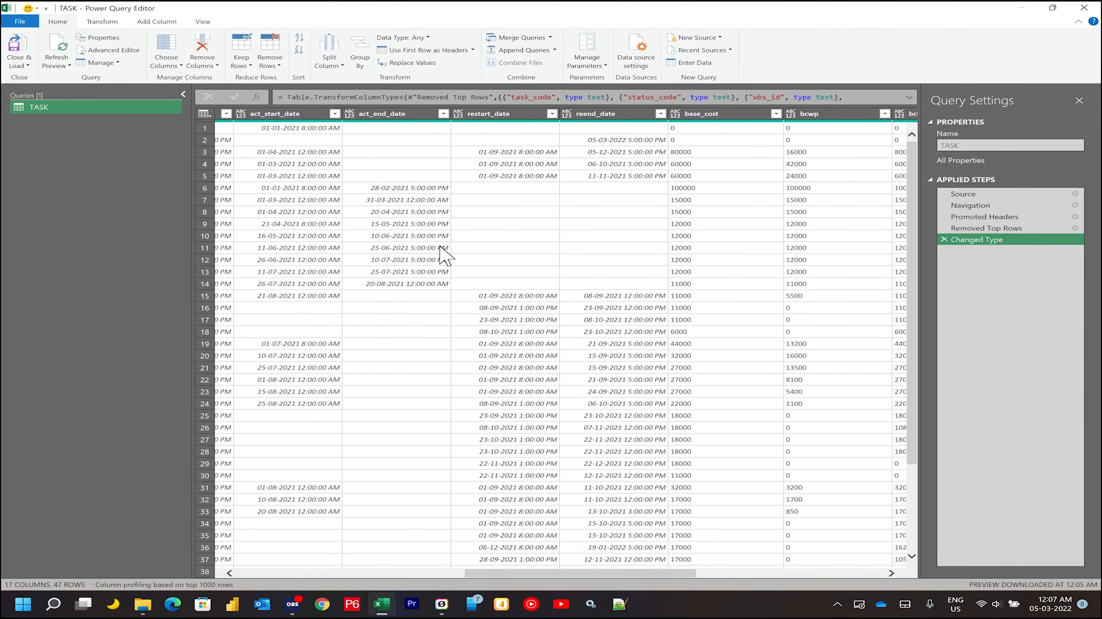
pyautogui.keyDown('shift'); pyautogui.click(596, 115); pyautogui.keyUp('shift')
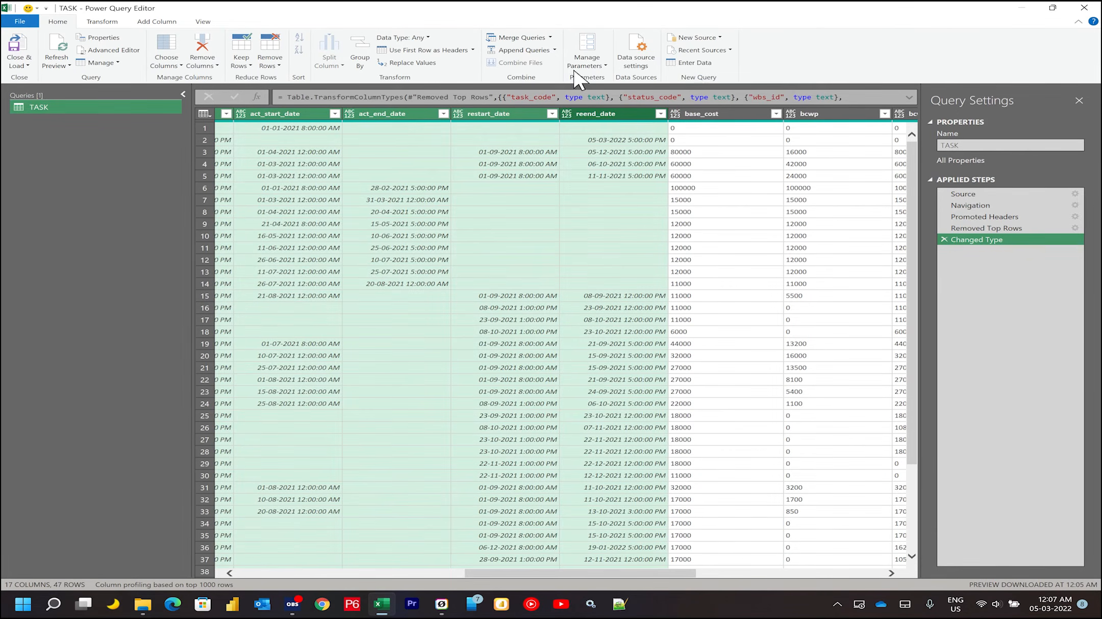
pyautogui.click(417, 37)
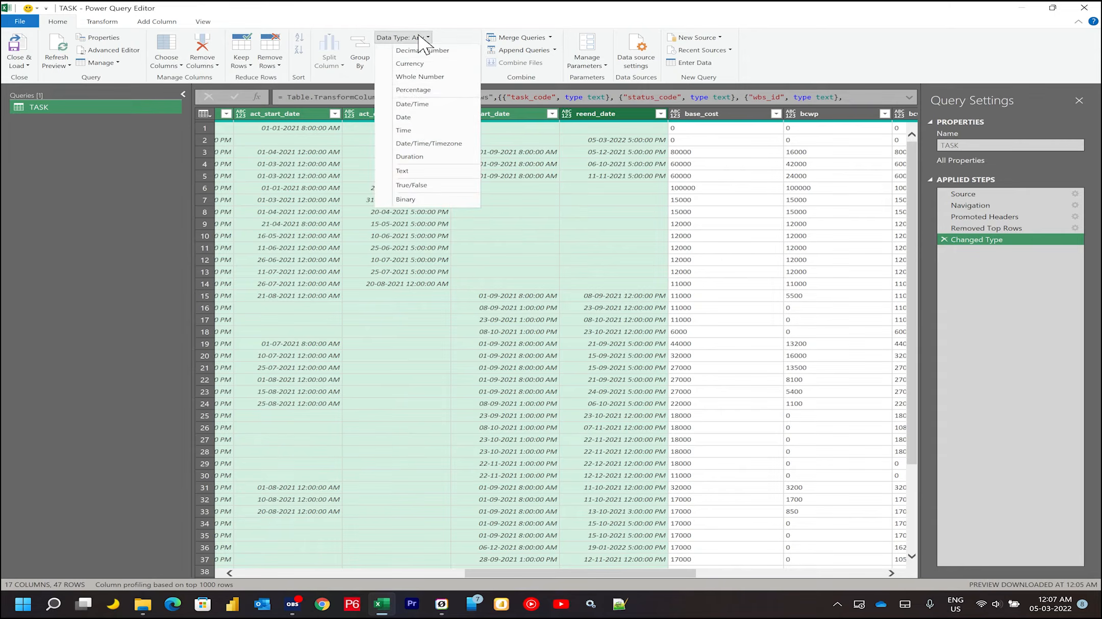
pyautogui.click(414, 118)
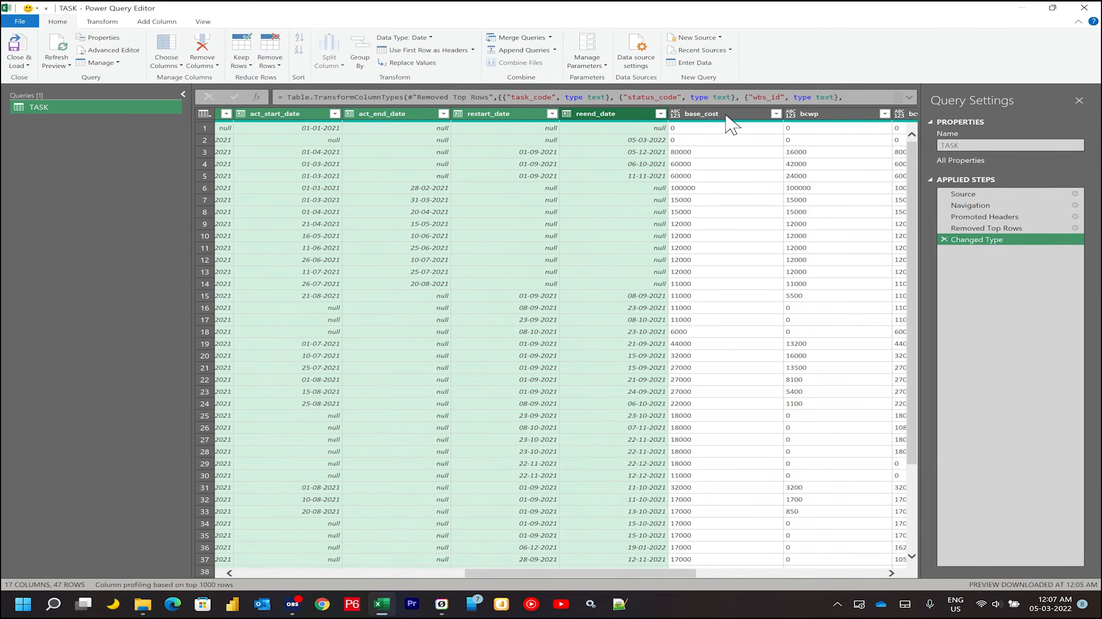
# Convert the cost and quantity columns from base_cost through sched_work_qty to Decimal Number.
pyautogui.click(730, 115)
pyautogui.click(757, 575)
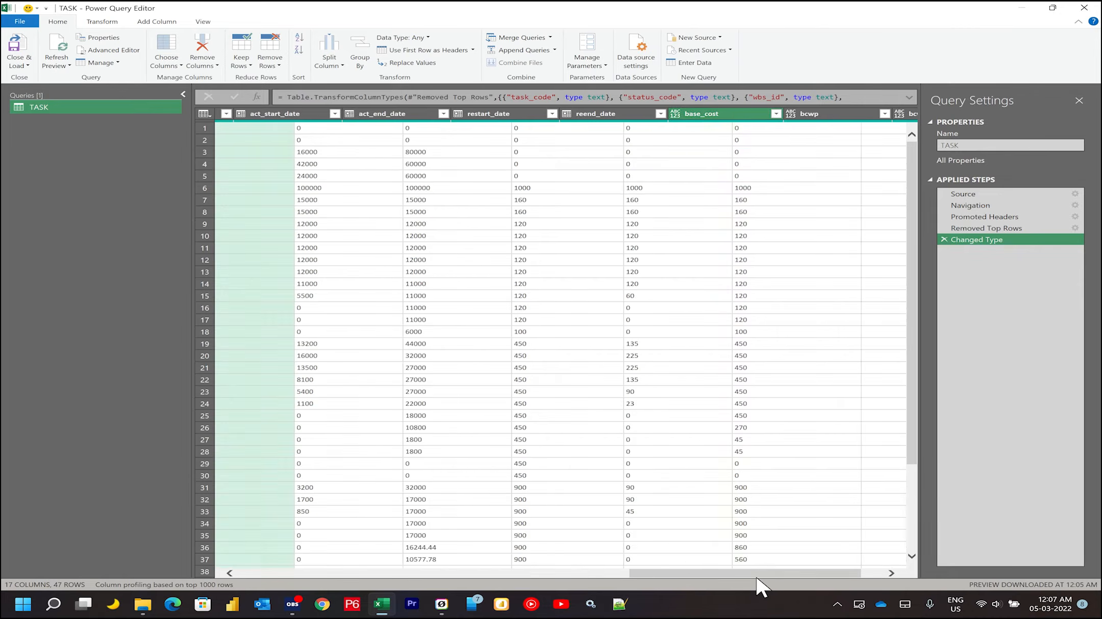
pyautogui.keyDown('shift'); pyautogui.click(731, 114); pyautogui.keyUp('shift')
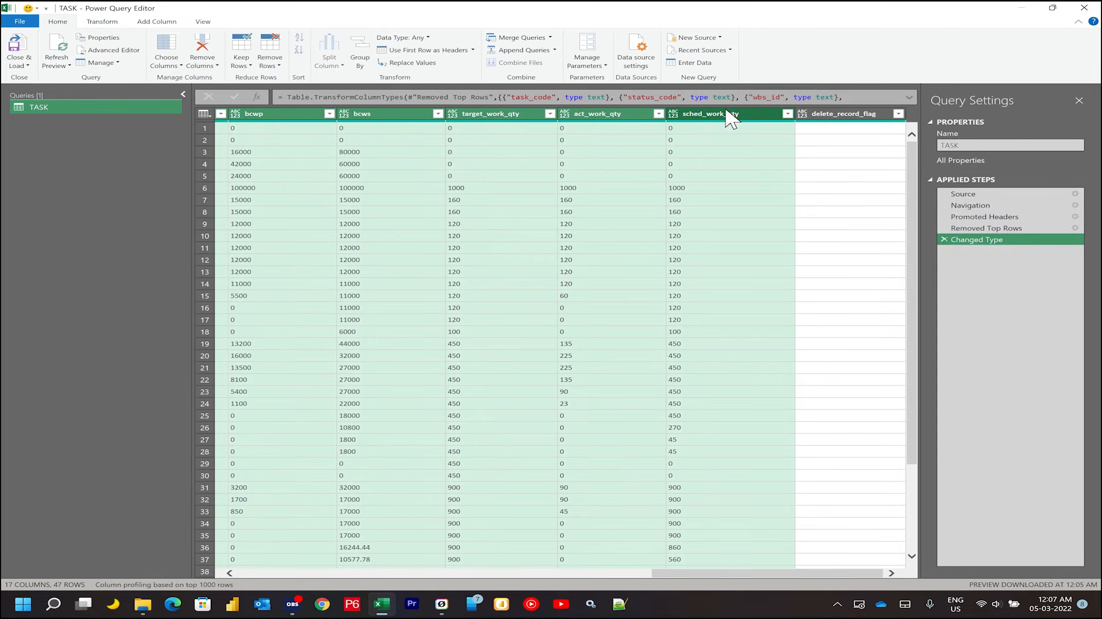
pyautogui.rightClick(423, 40)
pyautogui.click(423, 39)
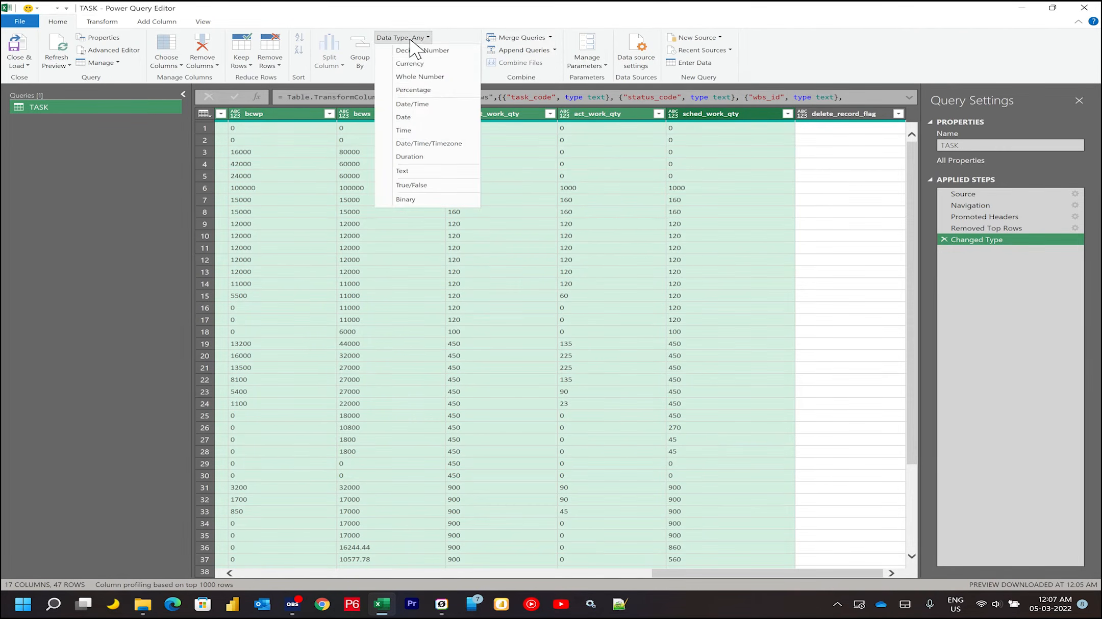
pyautogui.click(956, 176)
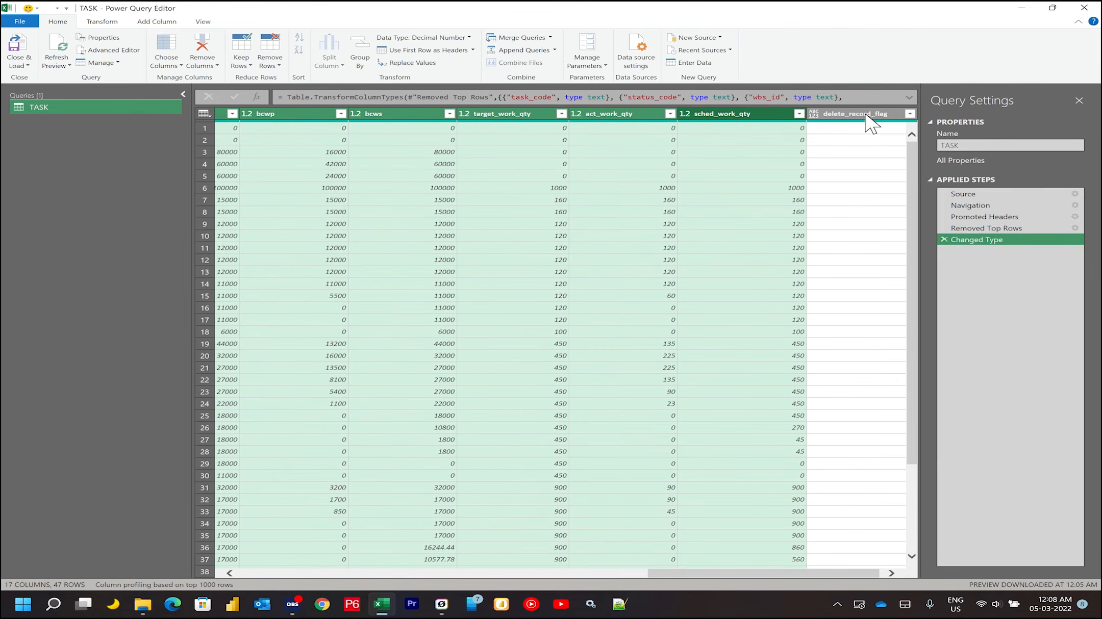
# Remove the delete_record_flag column, then close the query editor and load the TASK query into the workbook.
pyautogui.click(865, 117)
pyautogui.rightClick(865, 115)
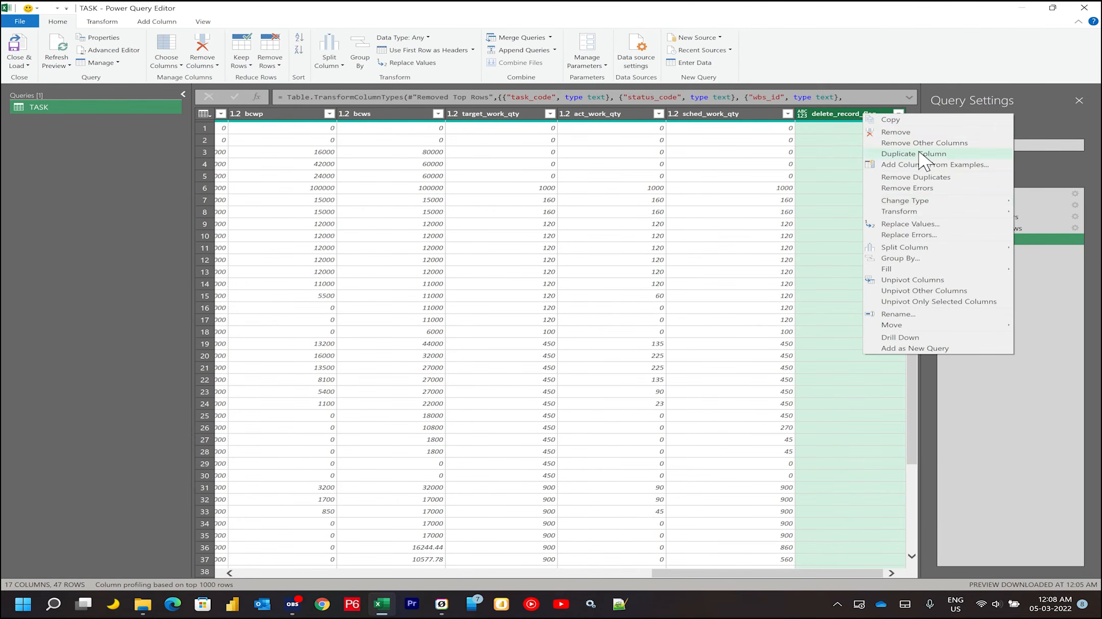
pyautogui.click(916, 132)
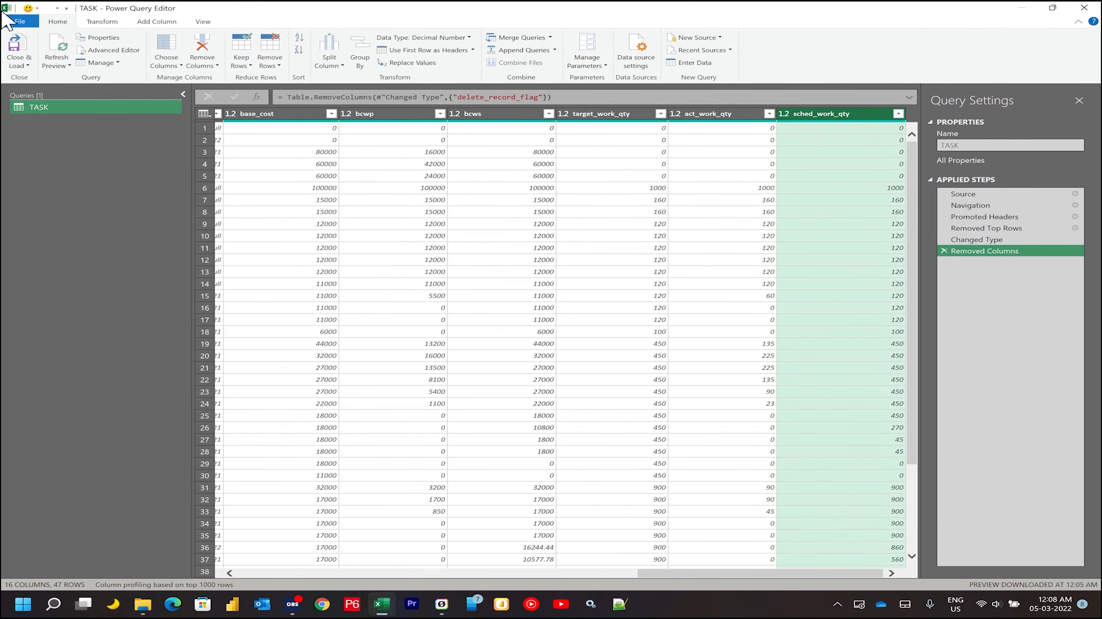
pyautogui.click(20, 22)
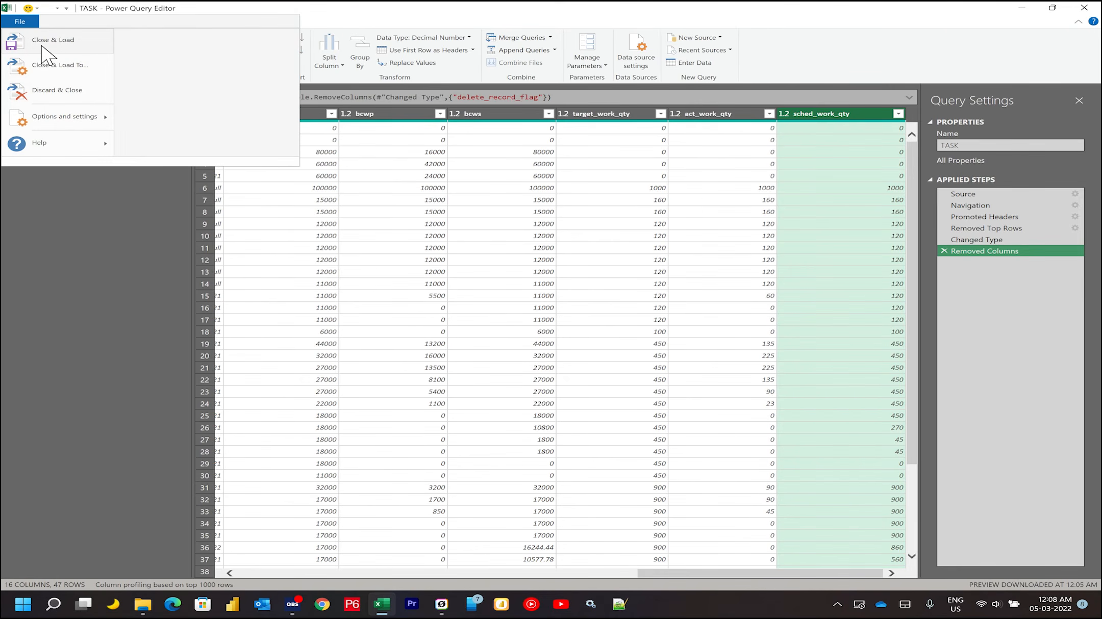
pyautogui.click(43, 47)
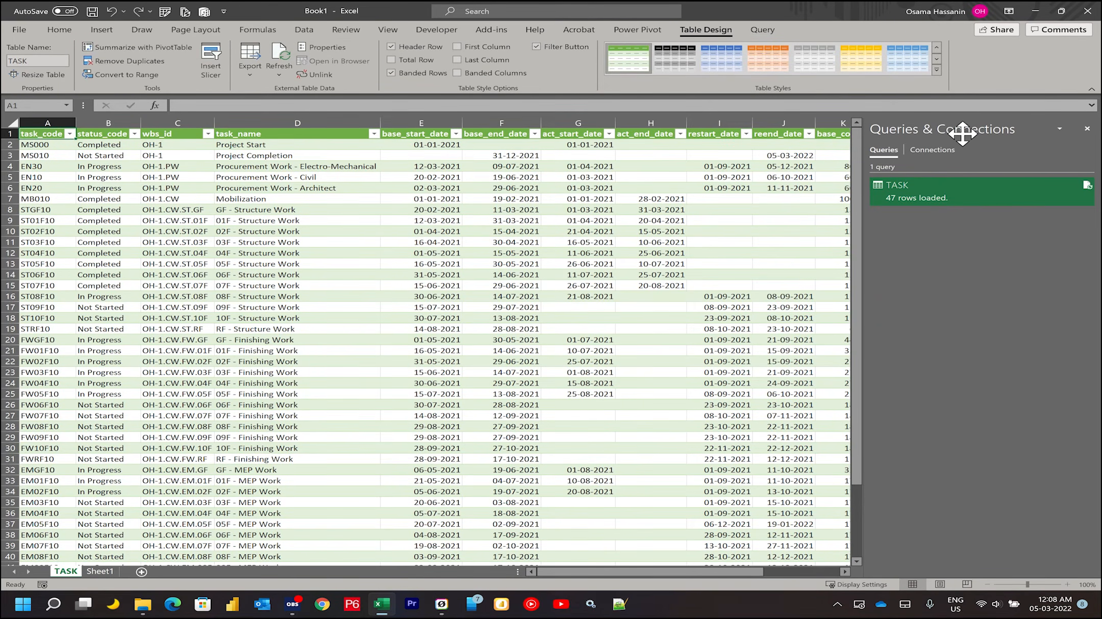
# Change the TASK query's load destination to Only Create Connection and add its data to the Data Model, accepting the possible data loss.
pyautogui.moveTo(958, 185)
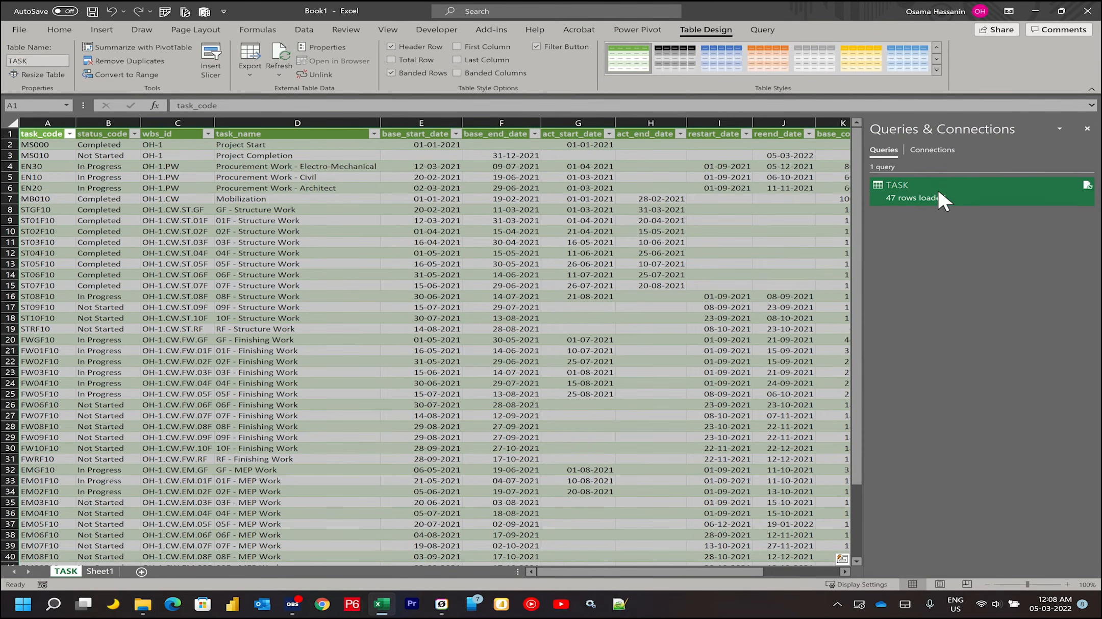
pyautogui.rightClick(941, 200)
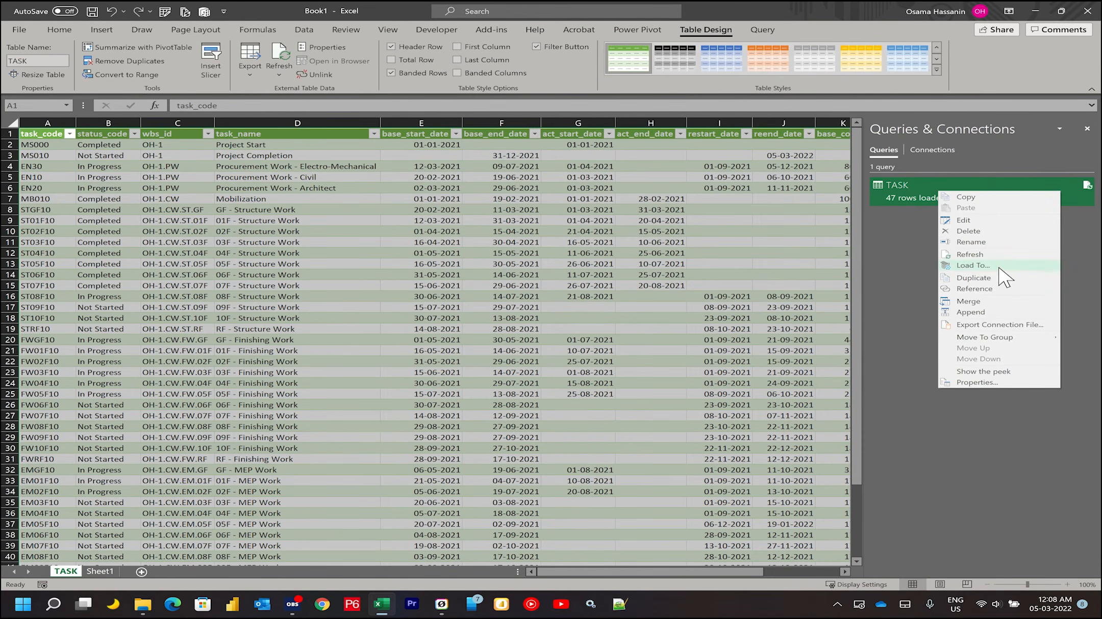
pyautogui.click(974, 266)
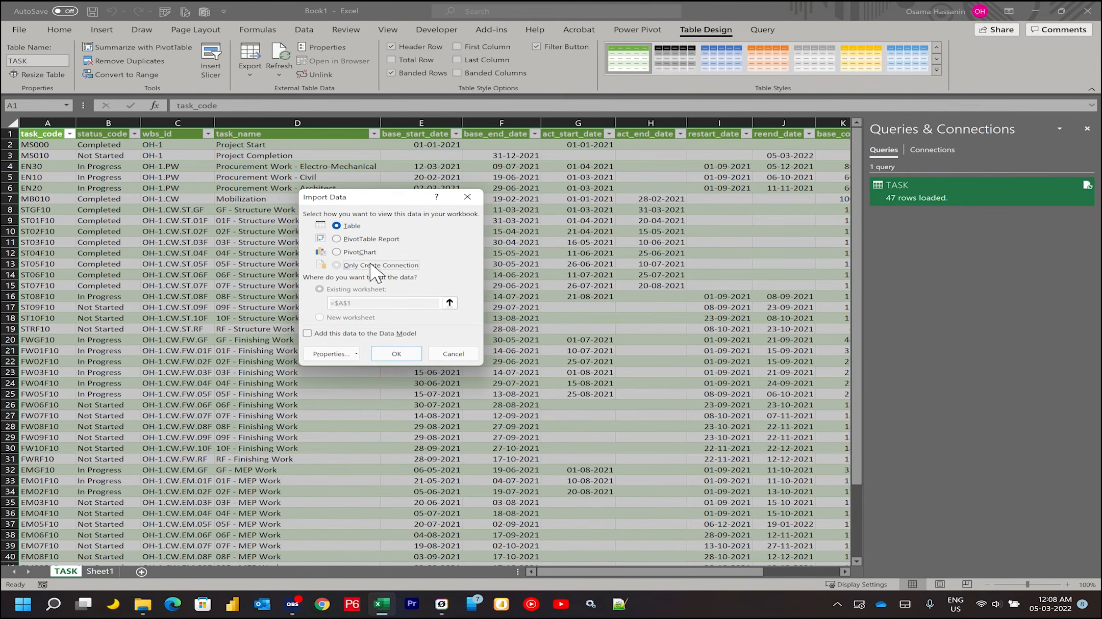
pyautogui.click(326, 335)
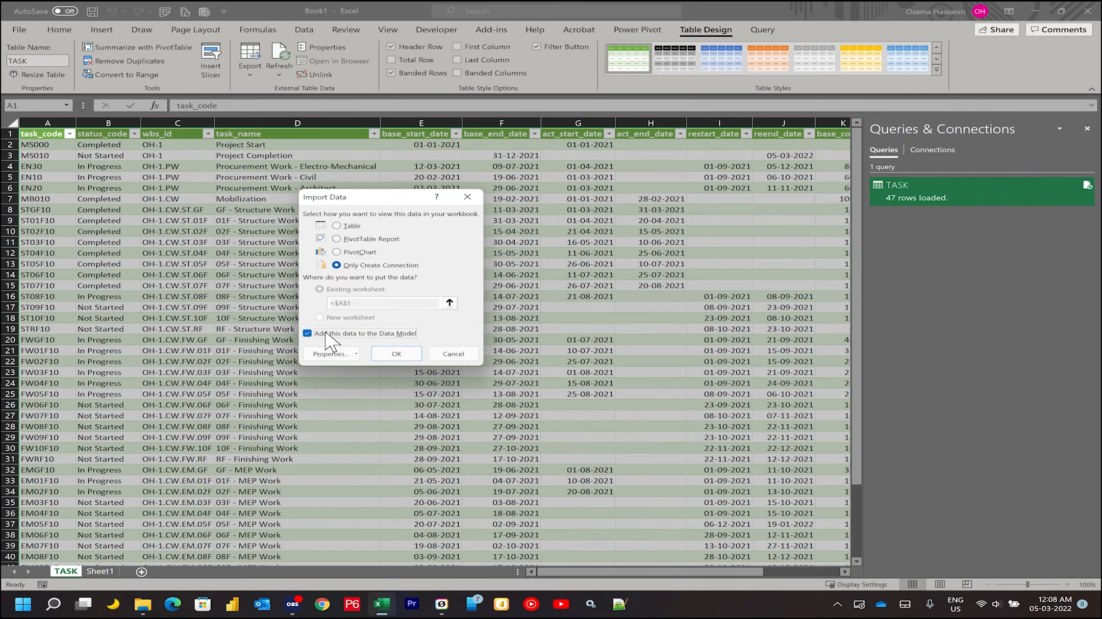
pyautogui.click(397, 354)
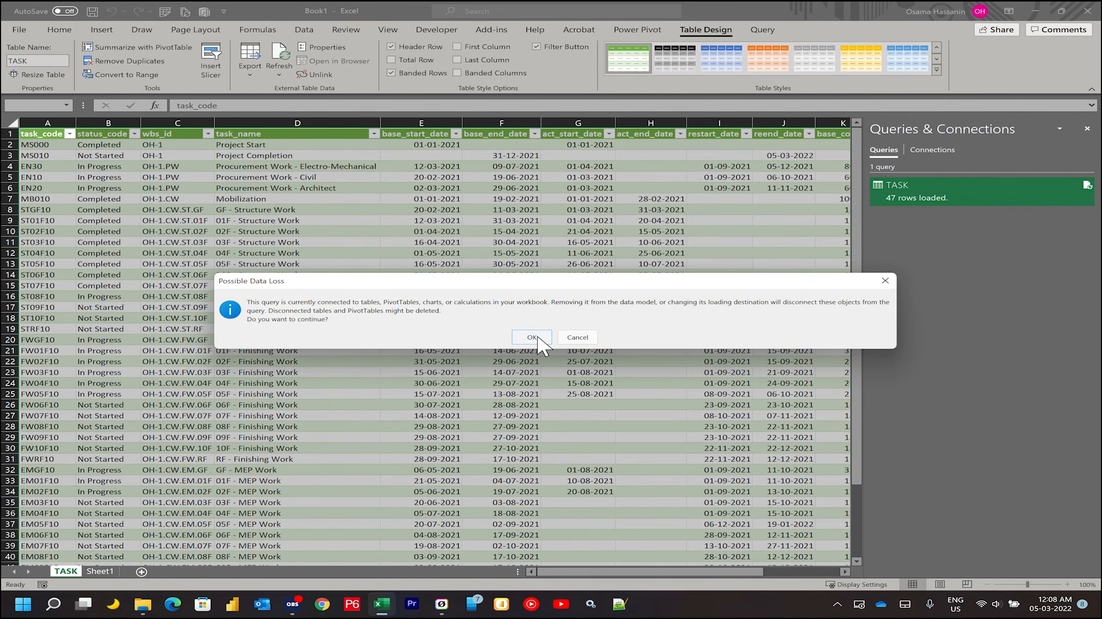
pyautogui.click(534, 336)
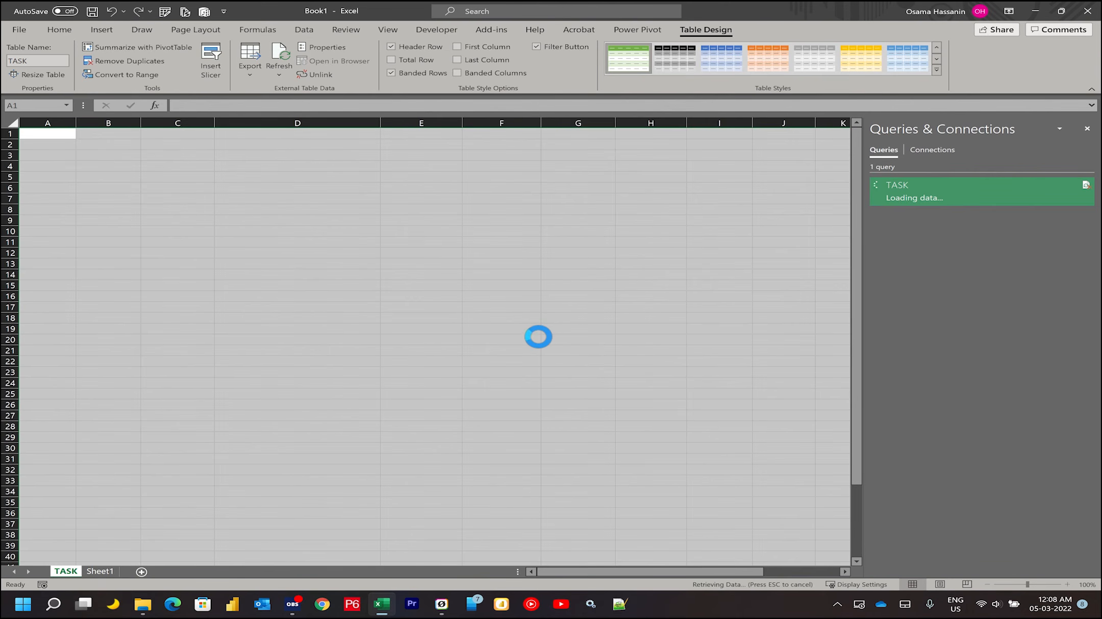
# Insert a PivotTable based on the workbook's Data Model at cell A1 of Sheet1.
pyautogui.click(100, 572)
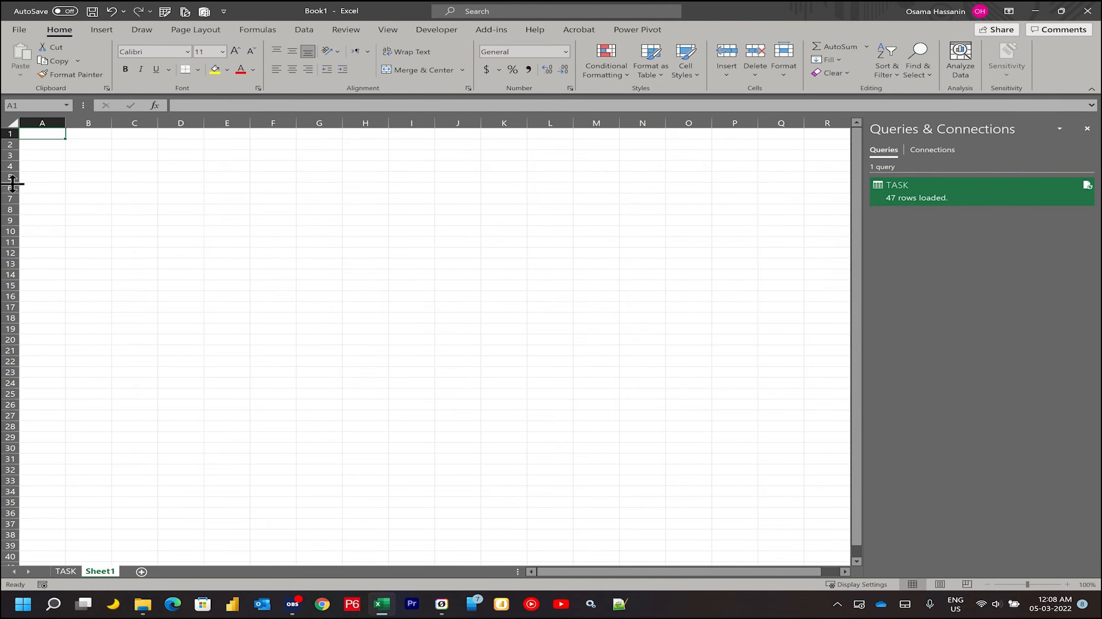
pyautogui.click(100, 30)
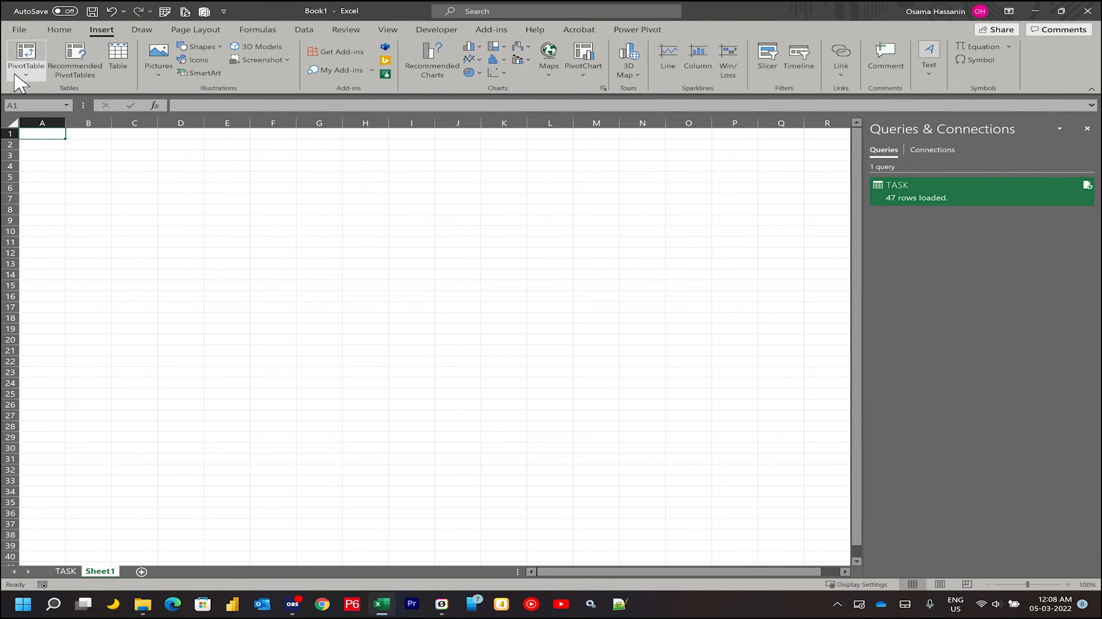
pyautogui.click(17, 75)
pyautogui.click(35, 91)
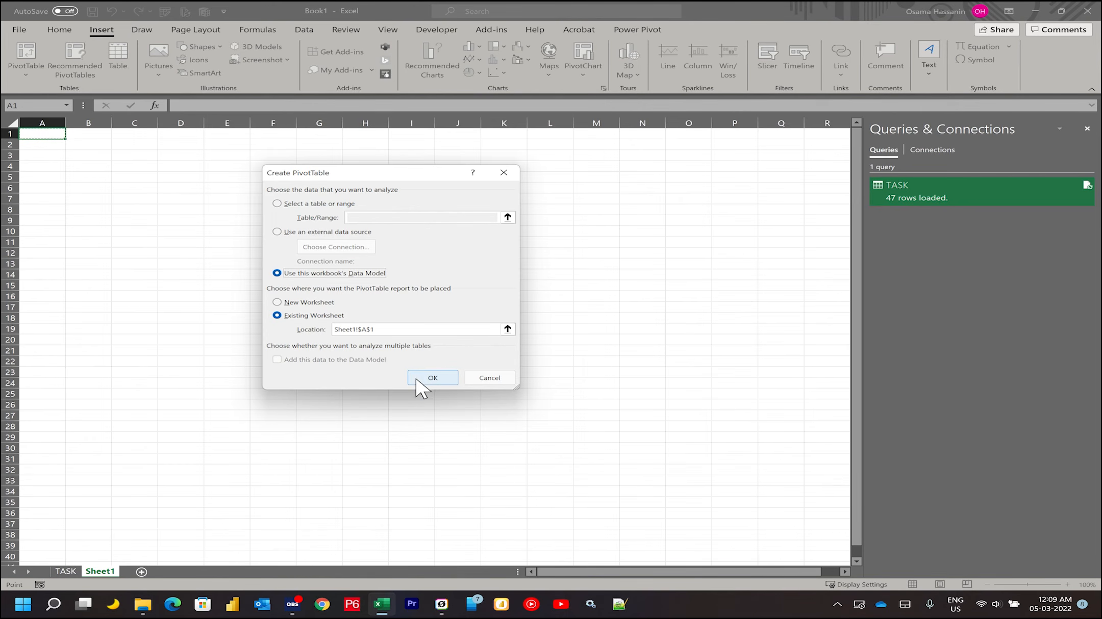
pyautogui.click(432, 378)
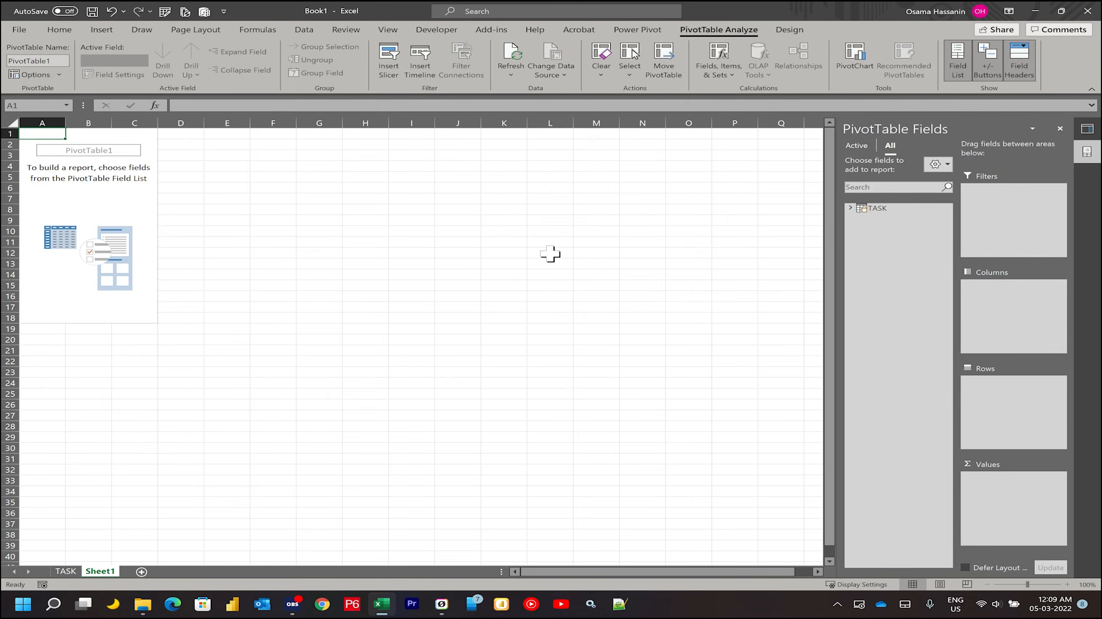
# Add base_cost and base_start_date from the TASK table to the PivotTable's values.
pyautogui.click(850, 208)
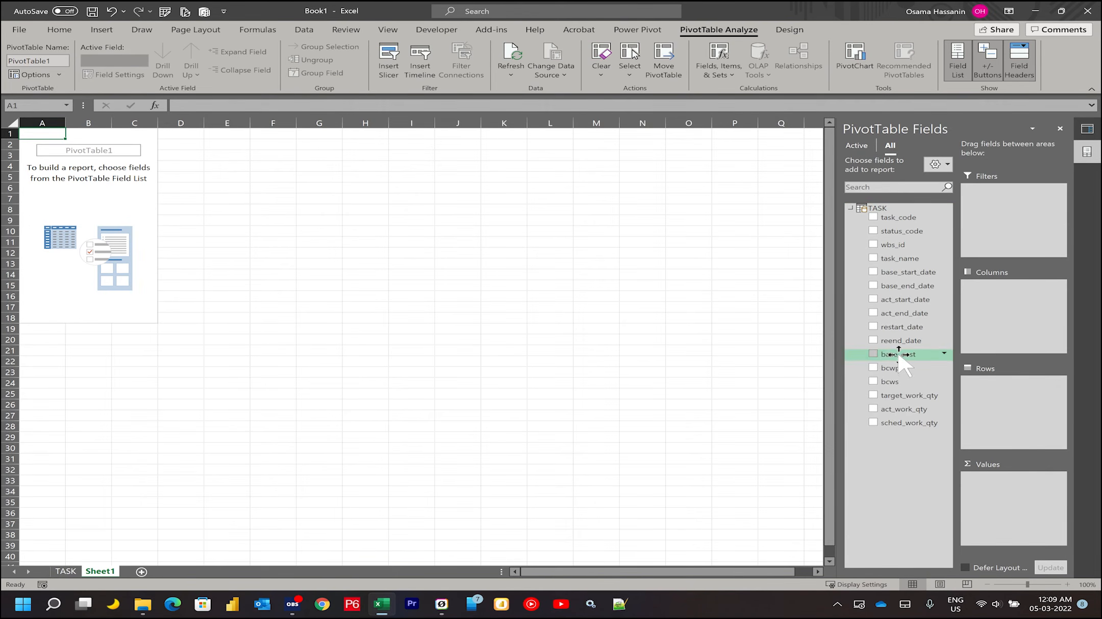
pyautogui.moveTo(898, 354); pyautogui.dragTo(991, 486)
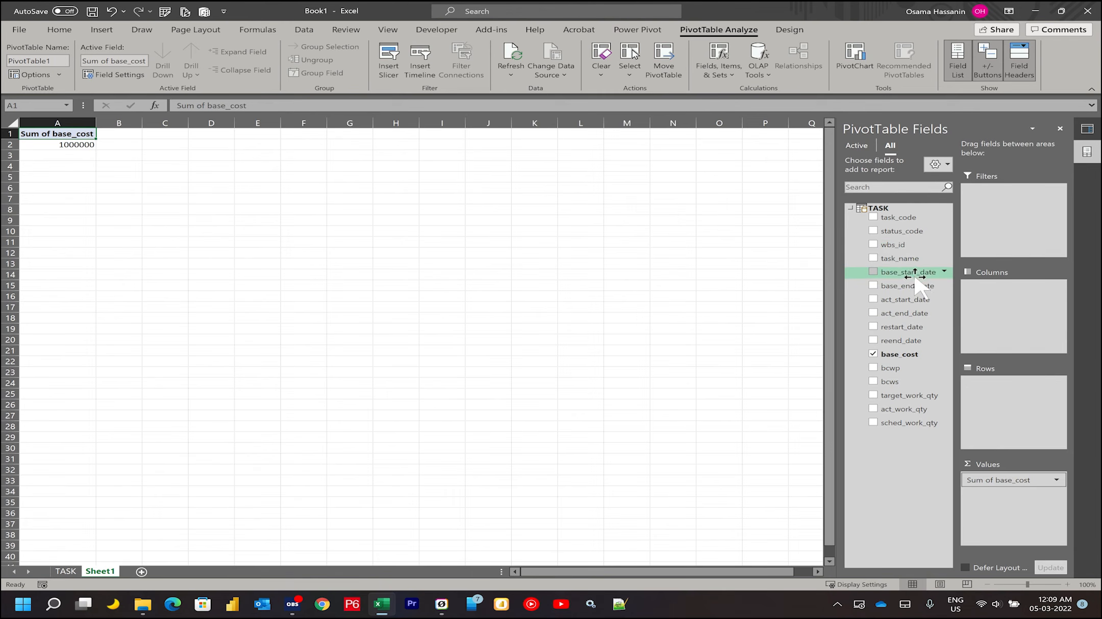
pyautogui.moveTo(914, 276); pyautogui.dragTo(998, 493)
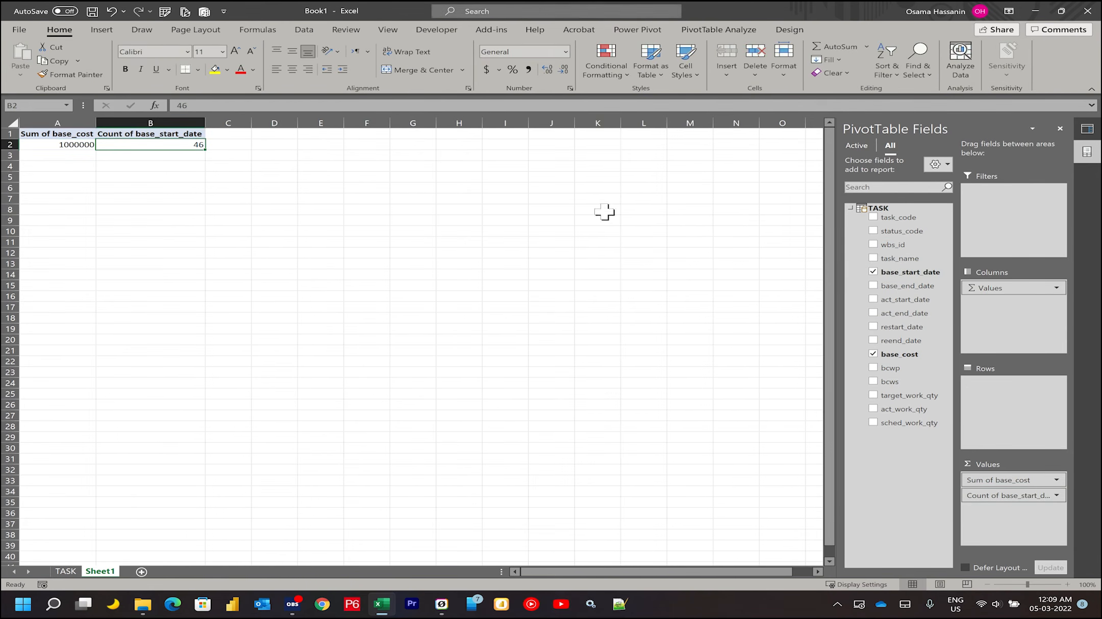
# Summarize the PivotTable's base_start_date value field by Min.
pyautogui.click(1055, 496)
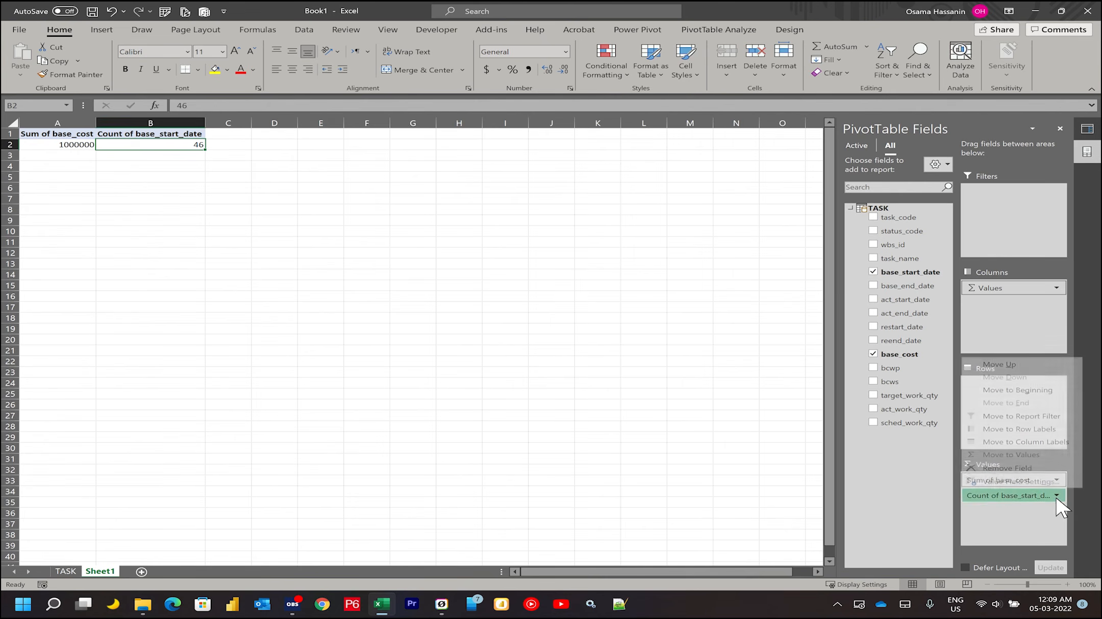
pyautogui.click(1003, 482)
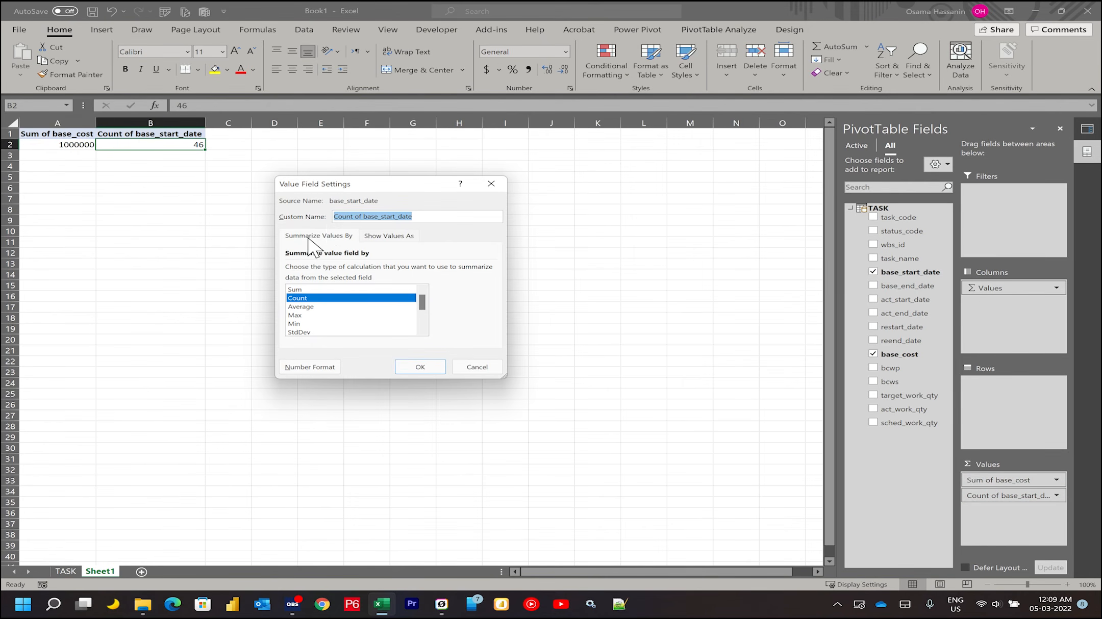
pyautogui.click(312, 324)
pyautogui.doubleClick(311, 323)
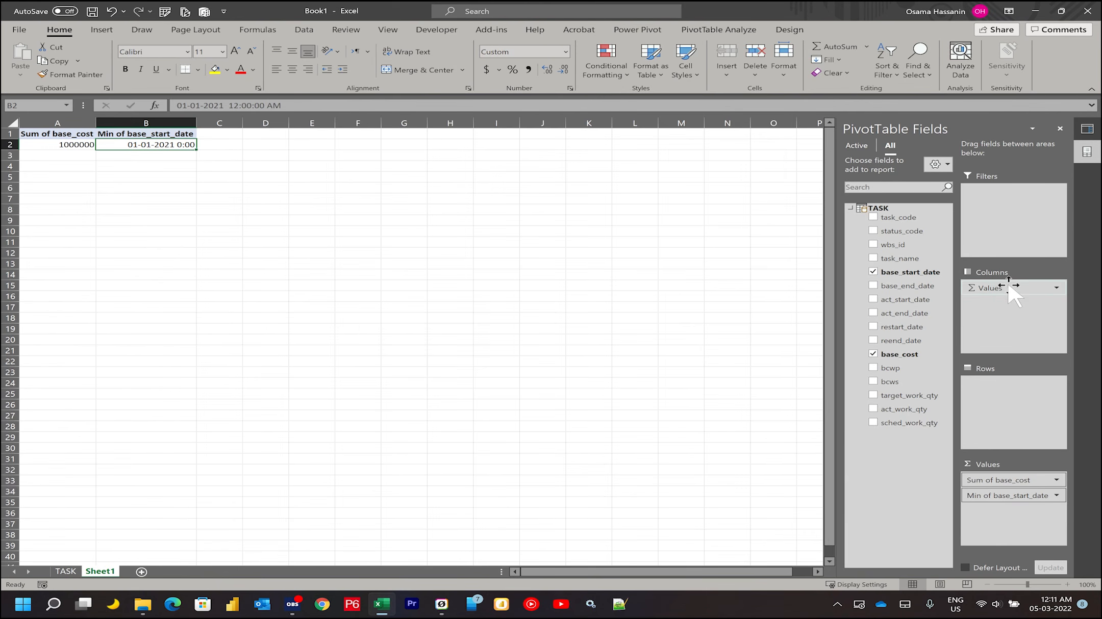
# Arrange the PivotTable's values as rows instead of columns, then select empty cell B6 below it.
pyautogui.moveTo(1010, 288); pyautogui.dragTo(986, 396)
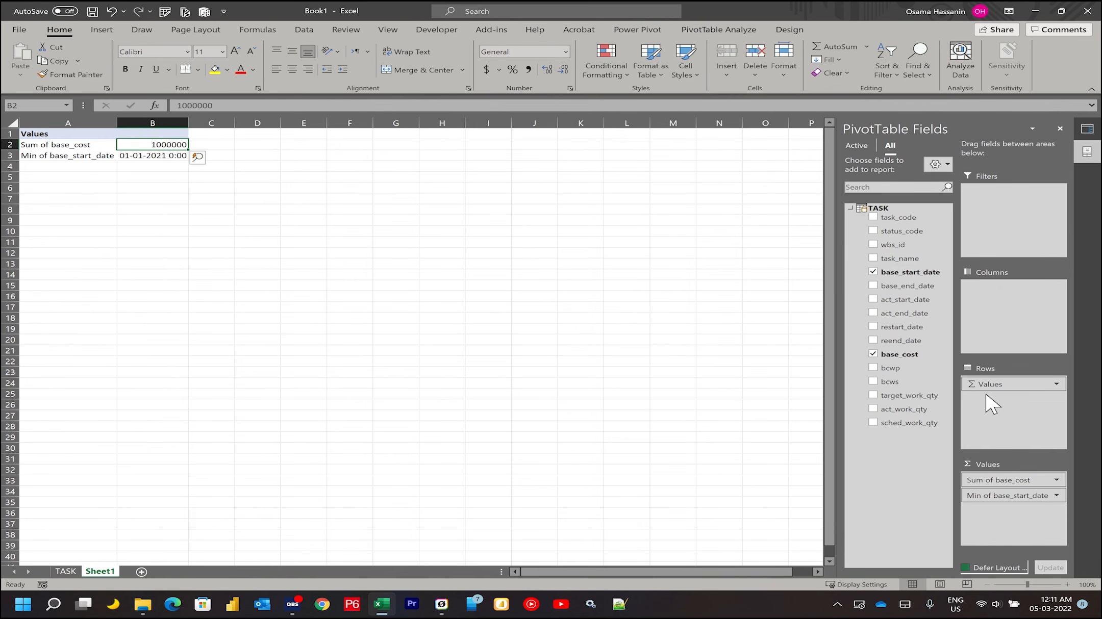
pyautogui.click(173, 155)
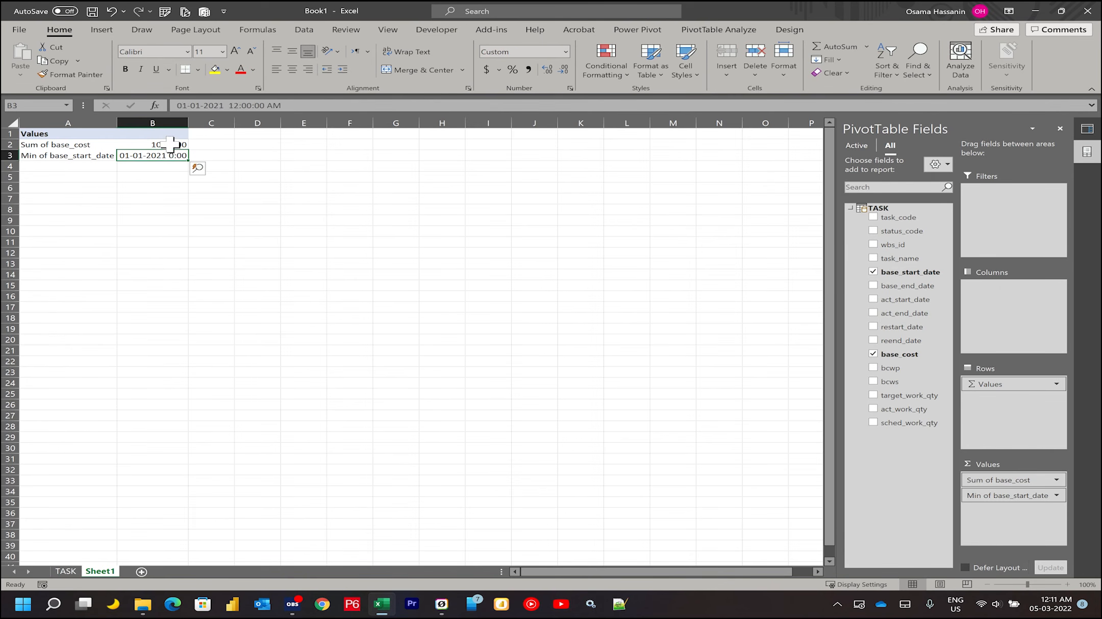
pyautogui.click(176, 186)
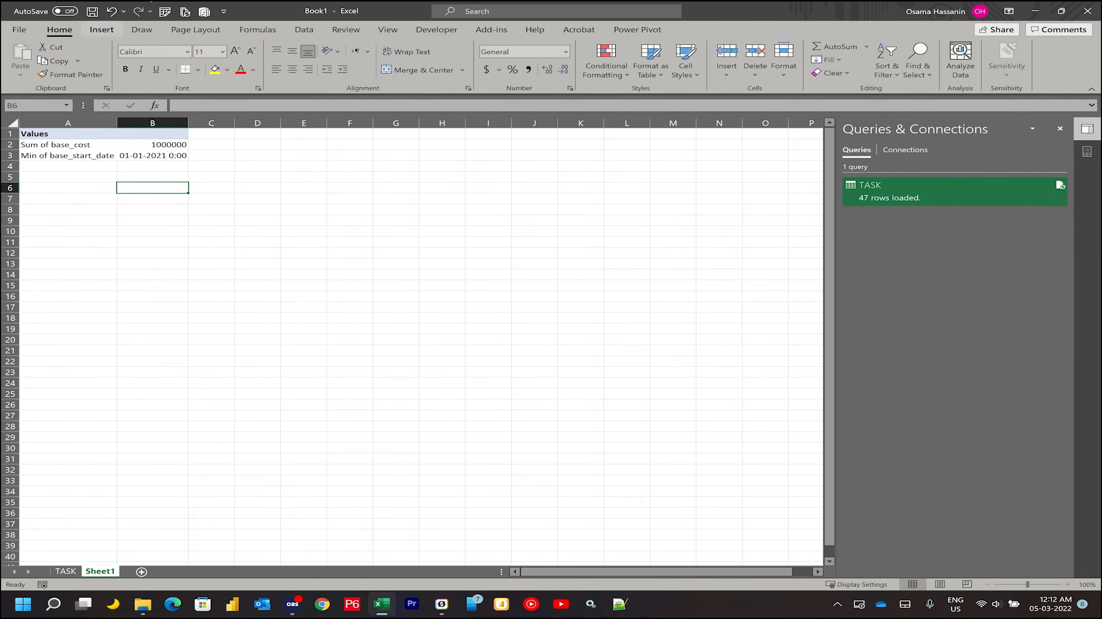